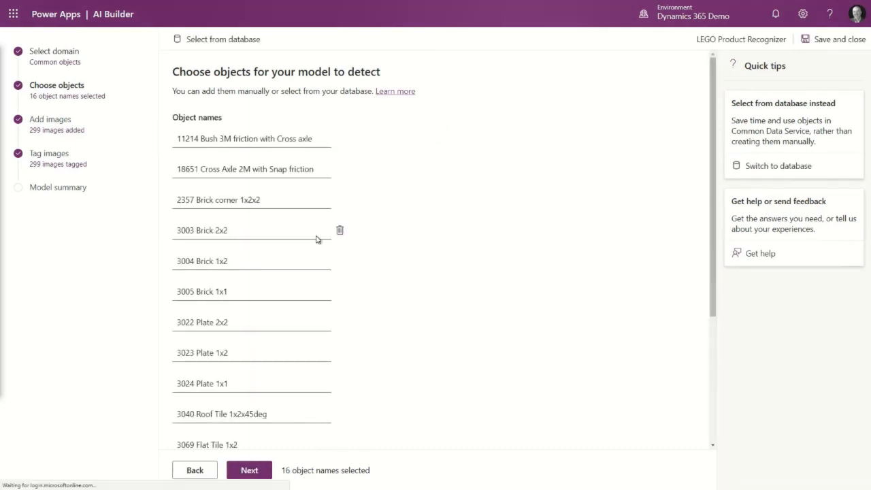
# Continue from the object names to adding images and browse local storage to the train folder in Lego Bricks 2.
pyautogui.scroll(-3, 291, 145)
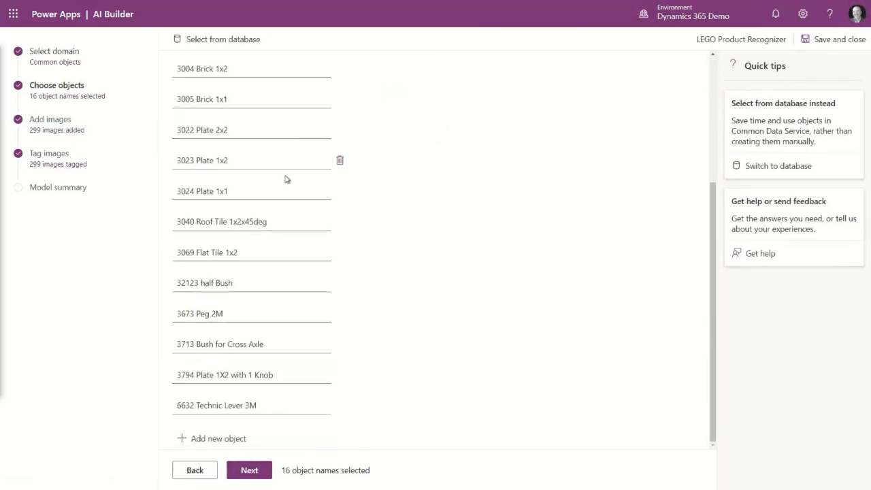
pyautogui.click(257, 475)
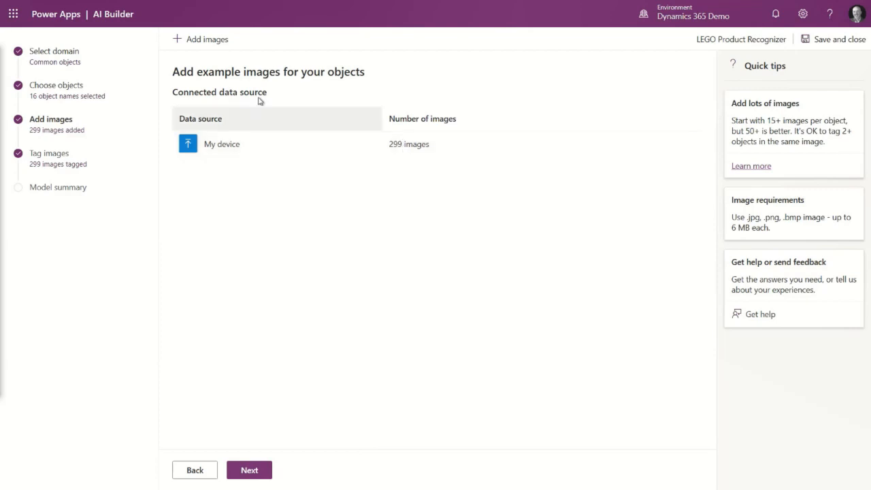
pyautogui.click(182, 40)
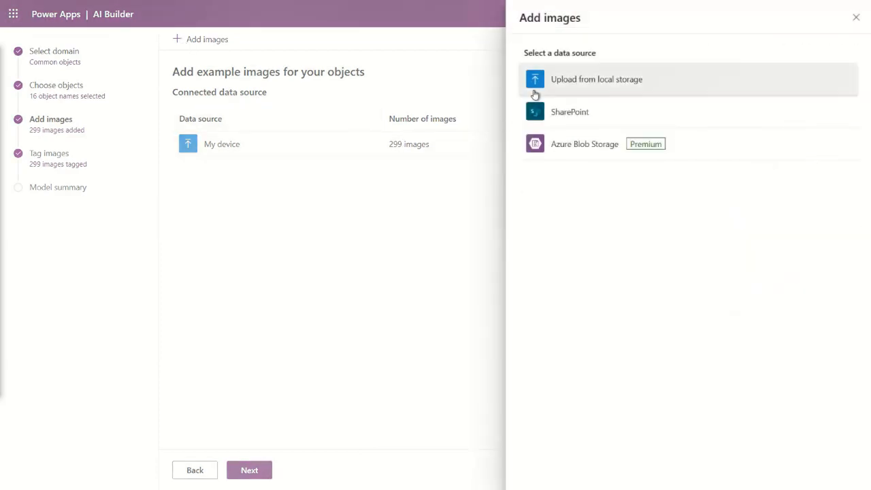
pyautogui.click(542, 88)
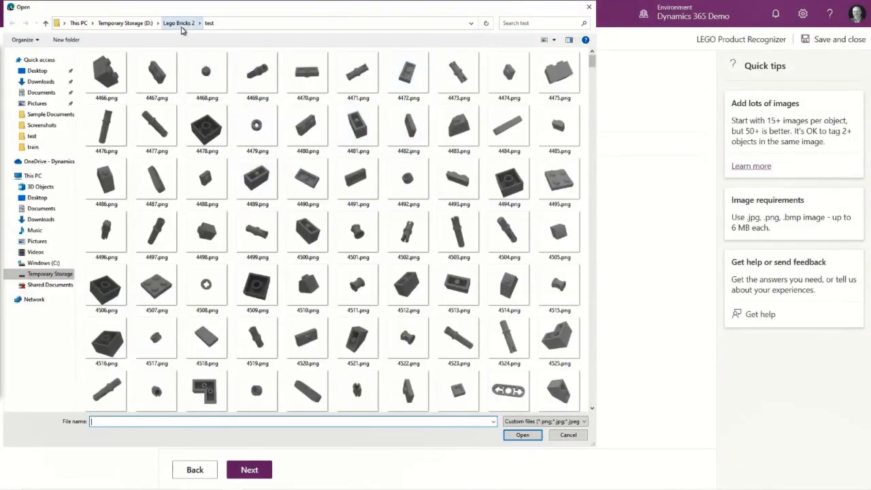
pyautogui.click(179, 23)
pyautogui.click(100, 78)
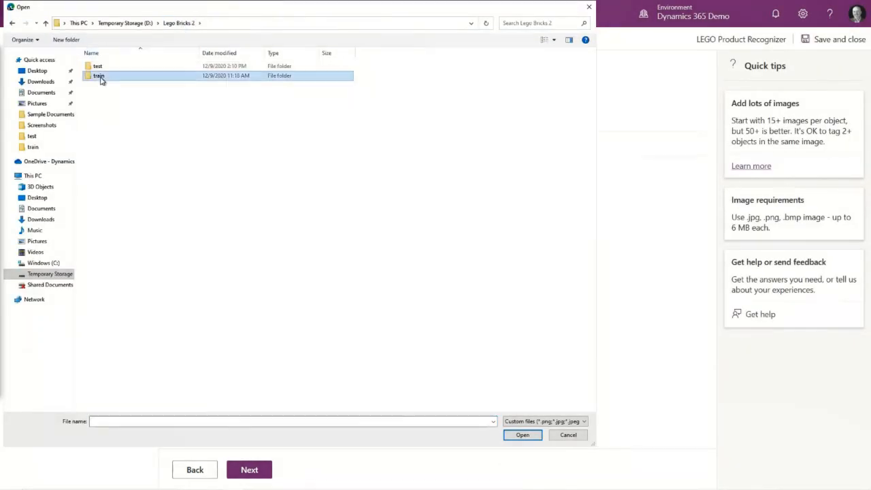
pyautogui.doubleClick(101, 78)
# Upload the five images 450.png through 454.png from the train folder as training images.
pyautogui.scroll(-5, 306, 229)
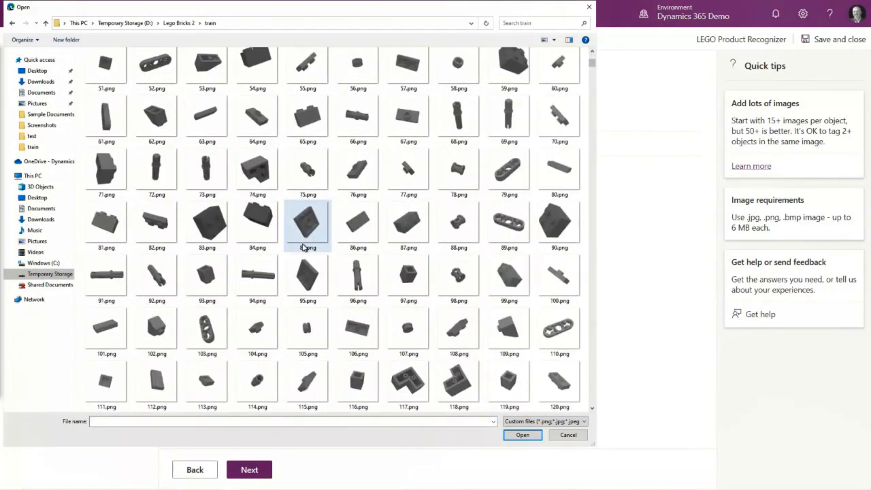
pyautogui.scroll(-15, 304, 247)
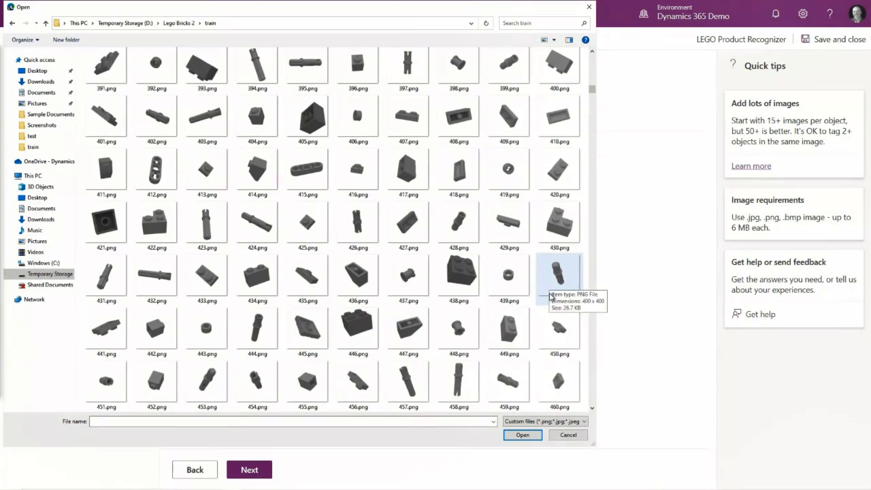
pyautogui.click(558, 330)
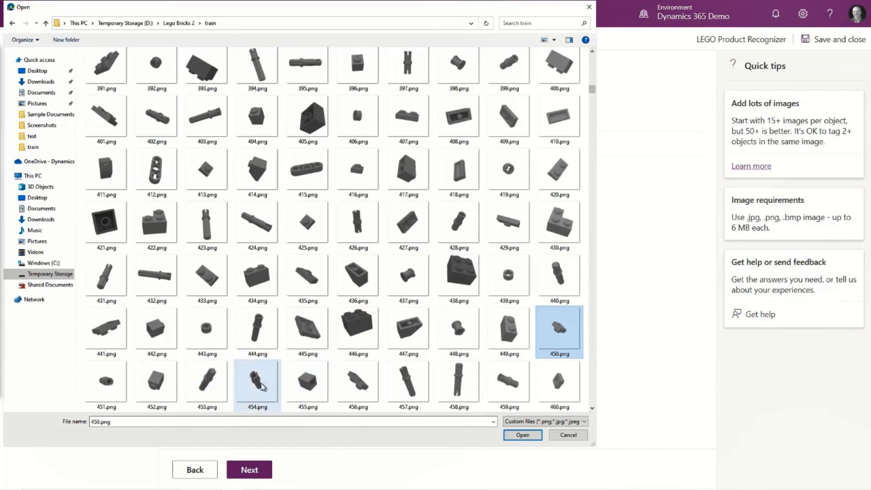
pyautogui.keyDown('shift'); pyautogui.click(263, 387); pyautogui.keyUp('shift')
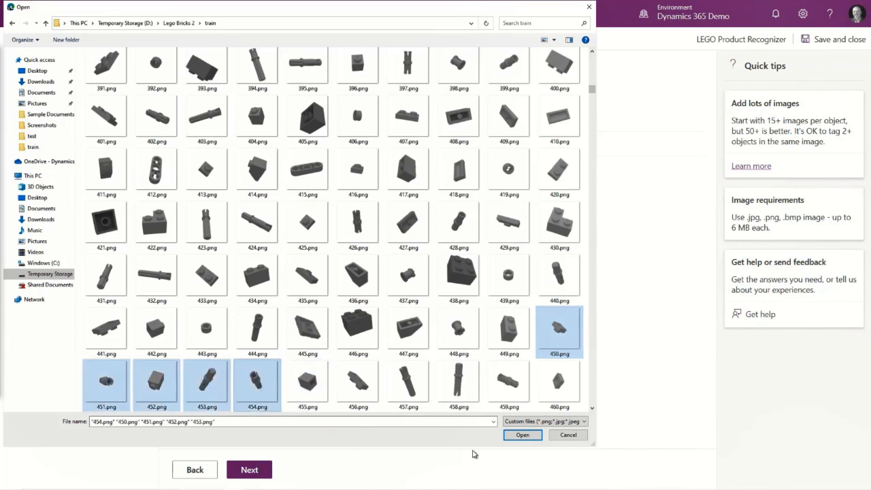
pyautogui.click(522, 435)
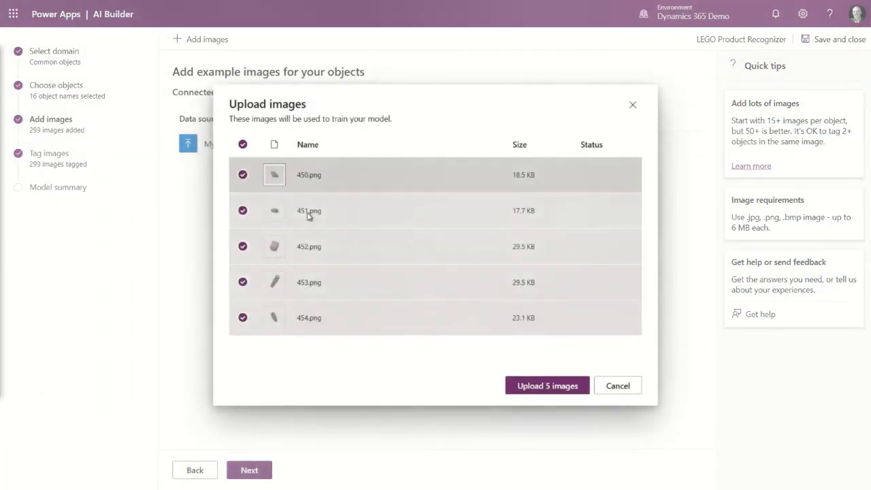
pyautogui.click(538, 384)
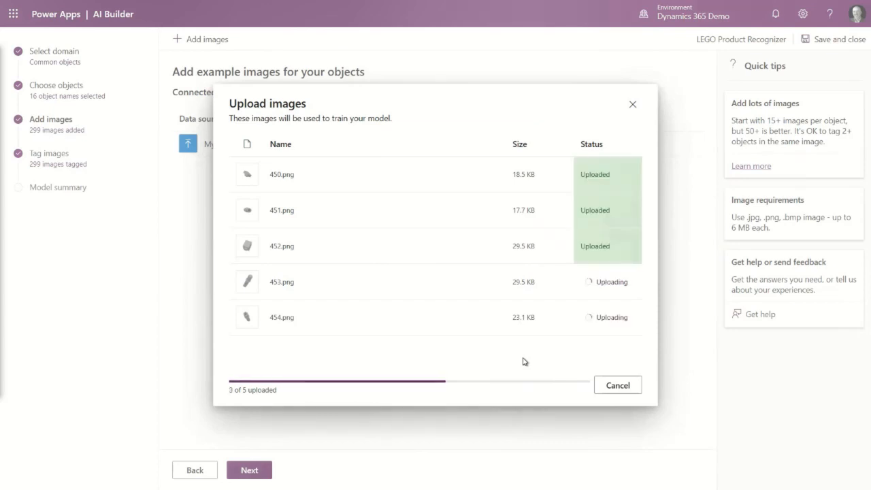
pyautogui.click(619, 400)
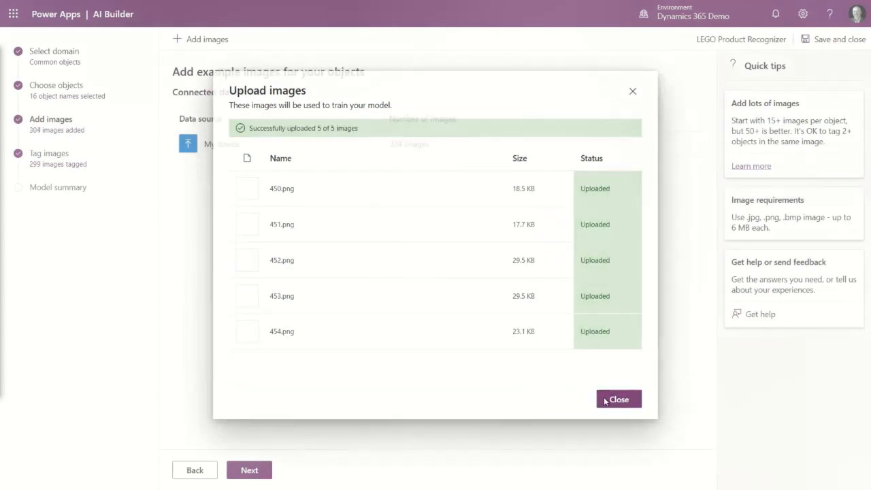
# Open the first new image in the tagging stage, box its part and tag it as 3024 Plate 1x1.
pyautogui.click(250, 470)
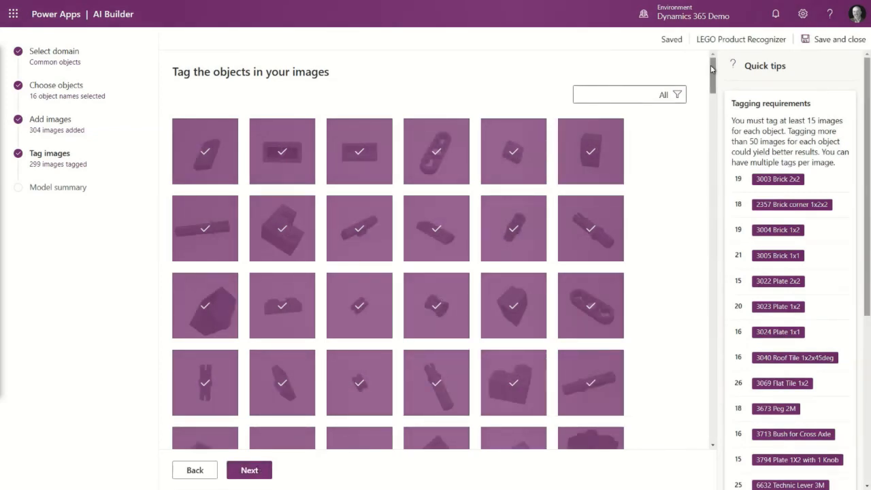
pyautogui.moveTo(714, 75); pyautogui.dragTo(713, 429)
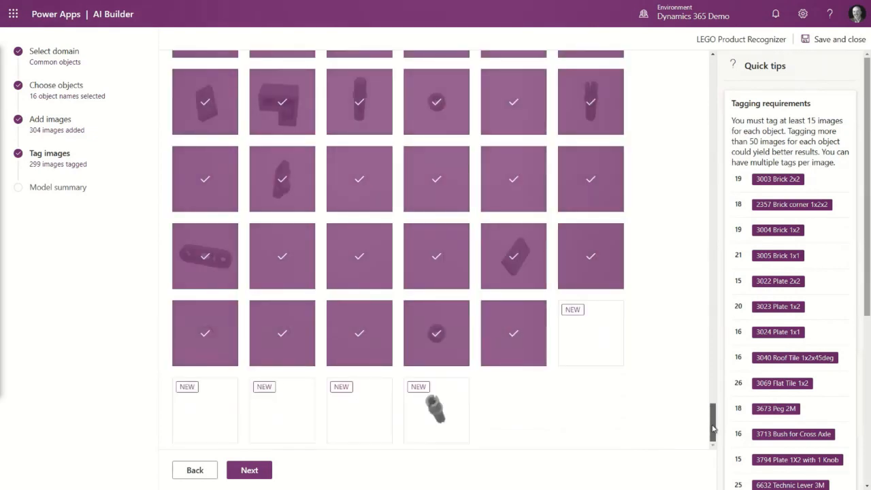
pyautogui.click(591, 339)
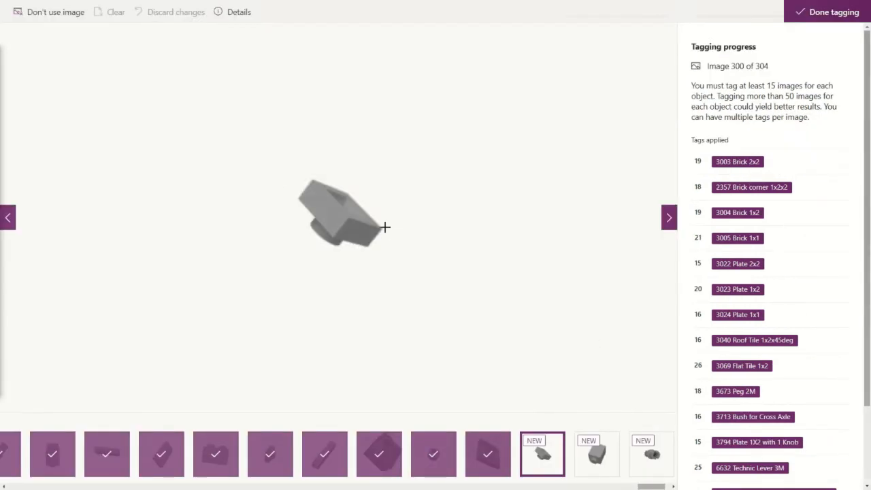
pyautogui.moveTo(283, 172); pyautogui.dragTo(387, 258)
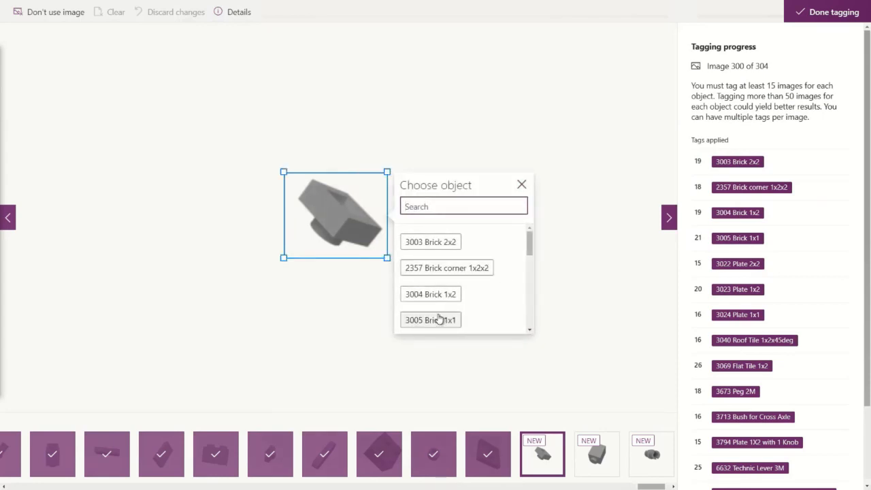
pyautogui.scroll(-3, 457, 319)
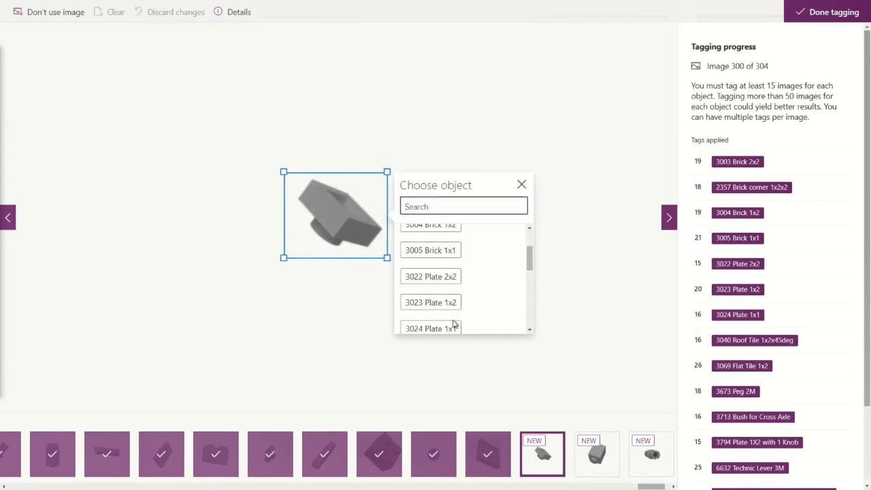
pyautogui.click(449, 329)
# Box the part in the second new image and tag it as 3005 Brick 1x1.
pyautogui.click(596, 466)
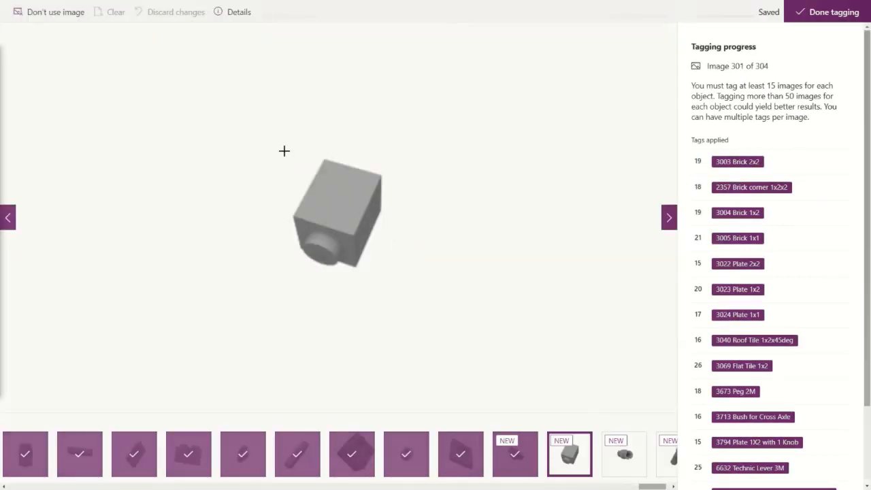
pyautogui.moveTo(284, 151); pyautogui.dragTo(393, 281)
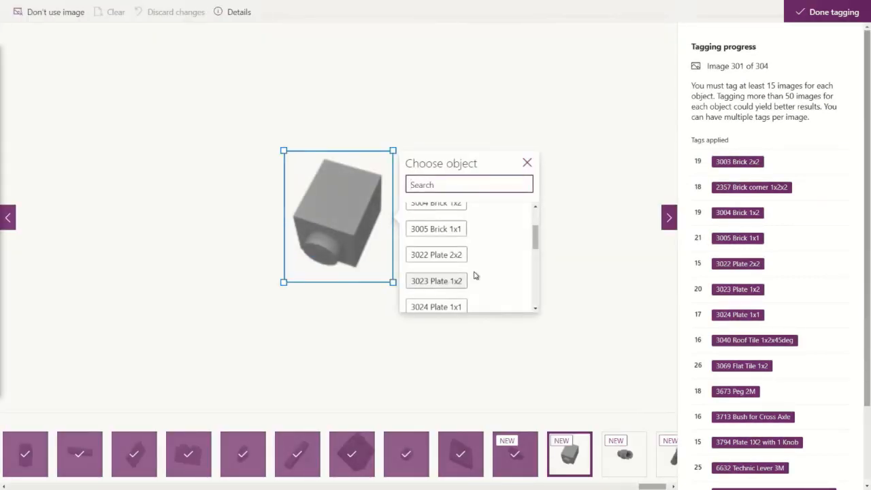
pyautogui.click(438, 230)
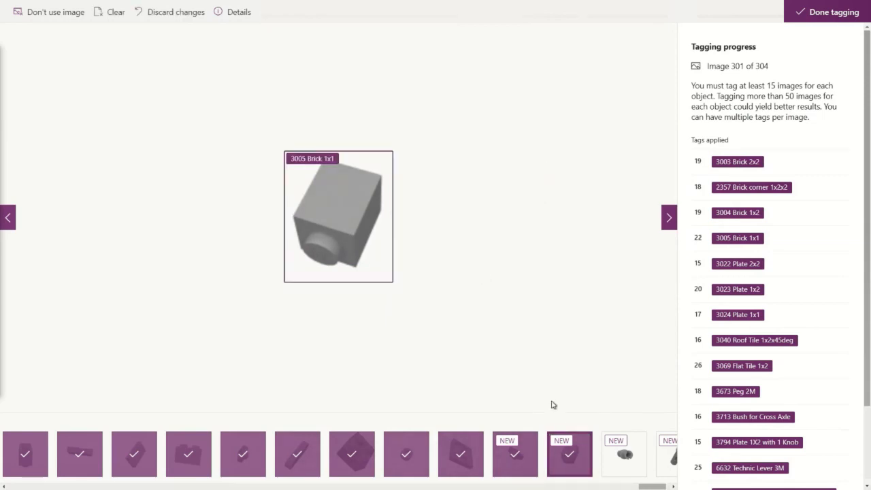
# Box the part in the third new image and tag it as 3673 Peg 2M.
pyautogui.click(626, 467)
pyautogui.moveTo(282, 182); pyautogui.dragTo(387, 262)
pyautogui.scroll(-4, 487, 303)
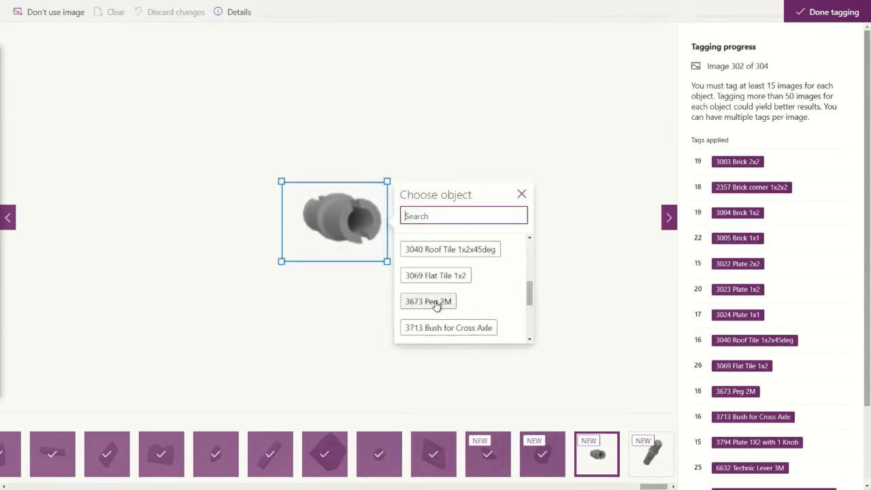
pyautogui.click(436, 305)
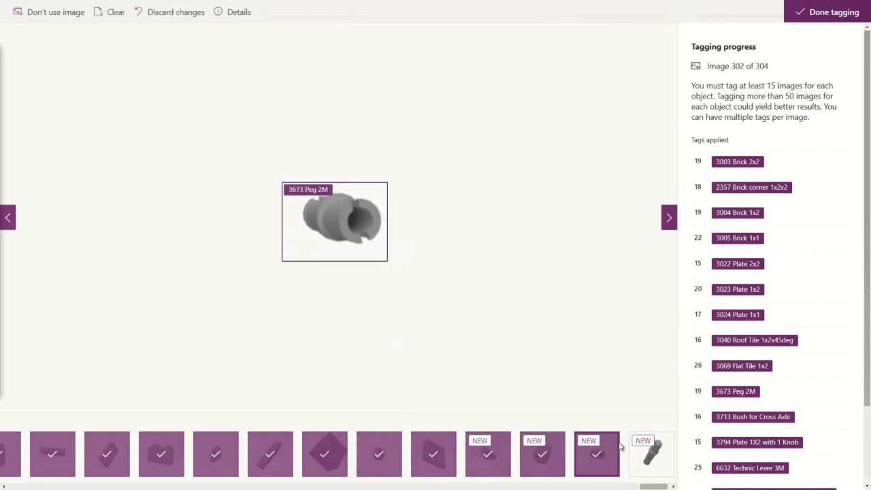
# Box the part in the fourth new image and tag it as 11214 Bush 3M friction with Cross axle.
pyautogui.click(650, 458)
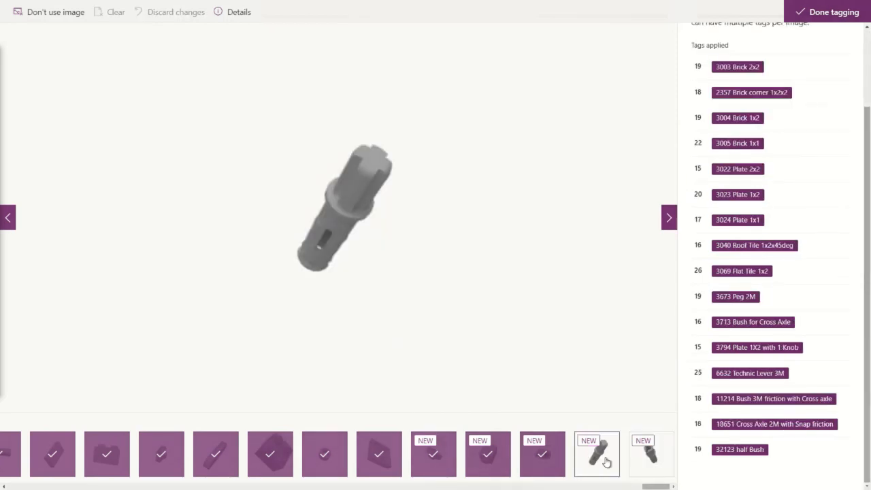
pyautogui.hscroll(-1, 606, 463)
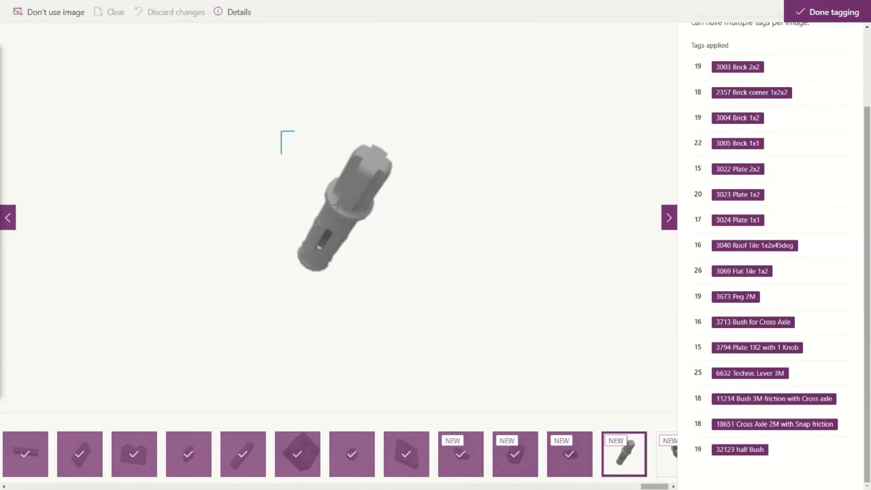
pyautogui.moveTo(281, 132); pyautogui.dragTo(398, 290)
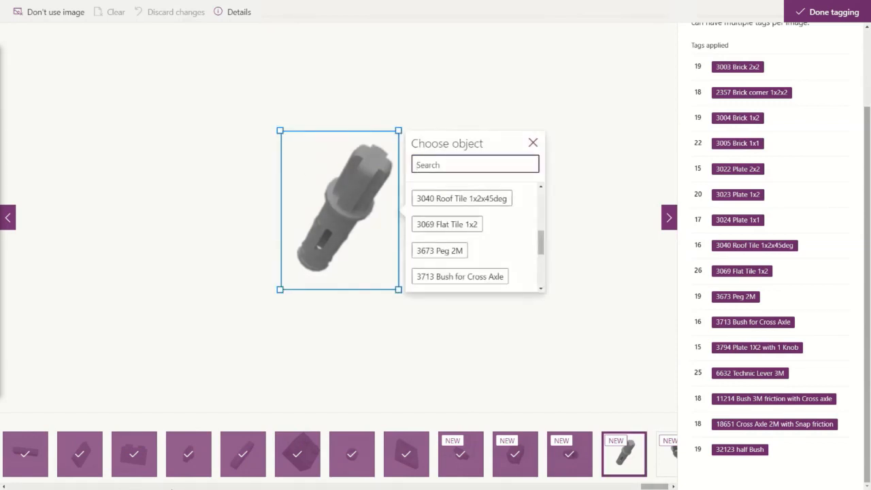
pyautogui.scroll(-4, 512, 245)
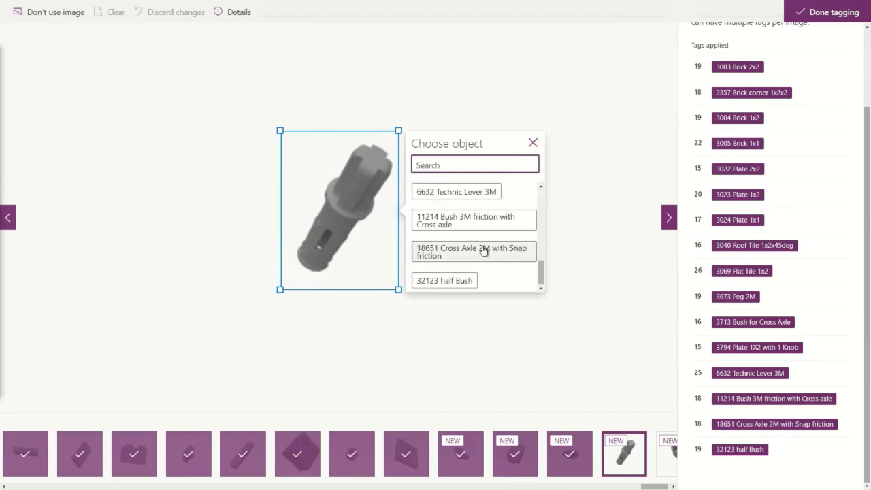
pyautogui.click(487, 221)
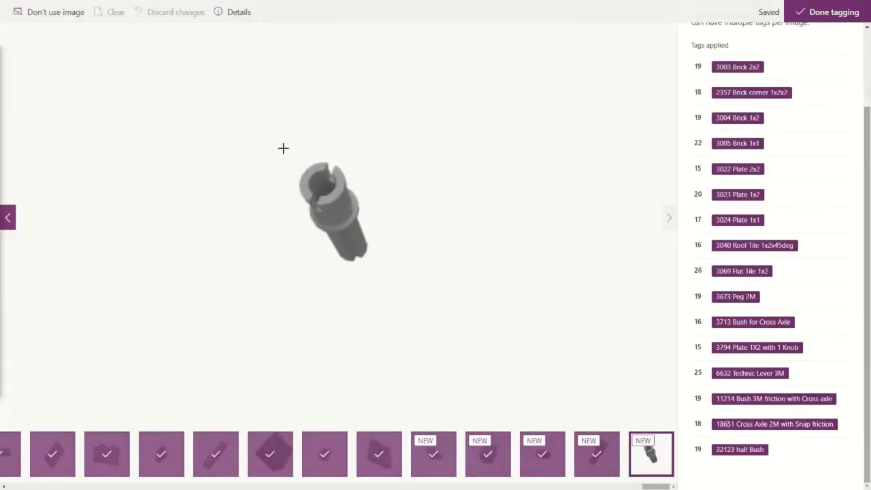
# Box the part in the last new image, tag it as 18651 Cross Axle 2M with Snap friction, and finish tagging.
pyautogui.moveTo(283, 147); pyautogui.dragTo(377, 271)
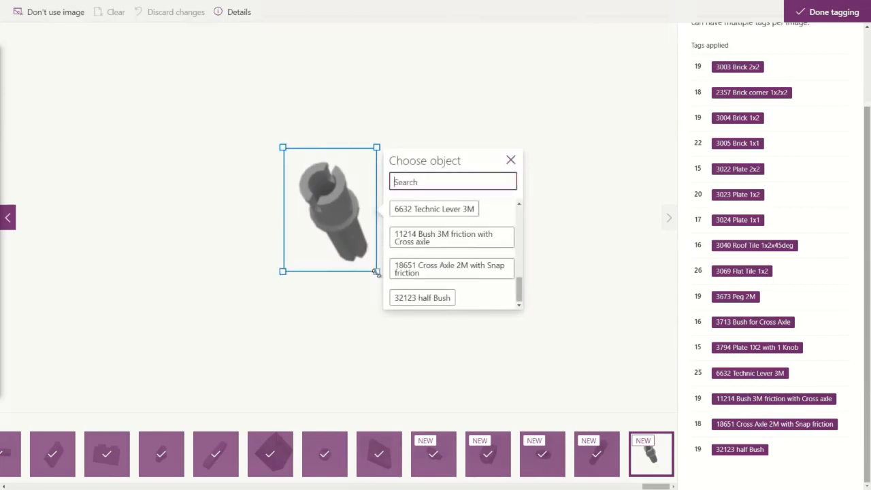
pyautogui.click(441, 266)
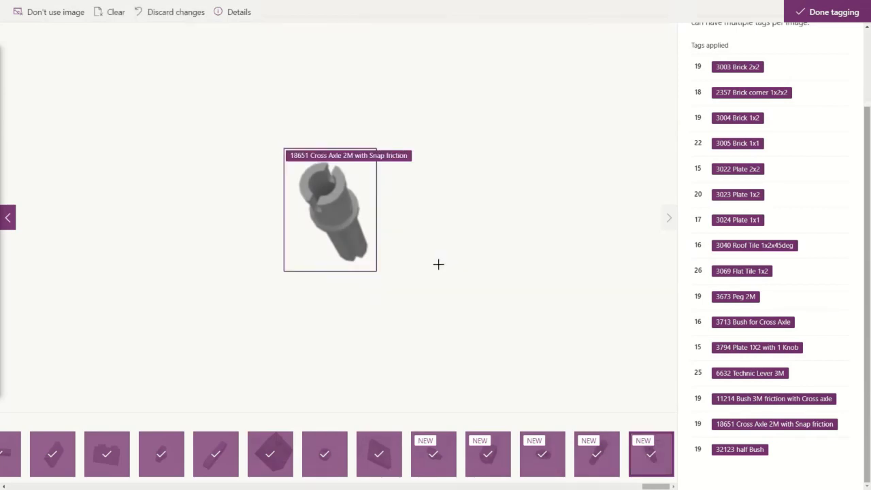
pyautogui.click(822, 13)
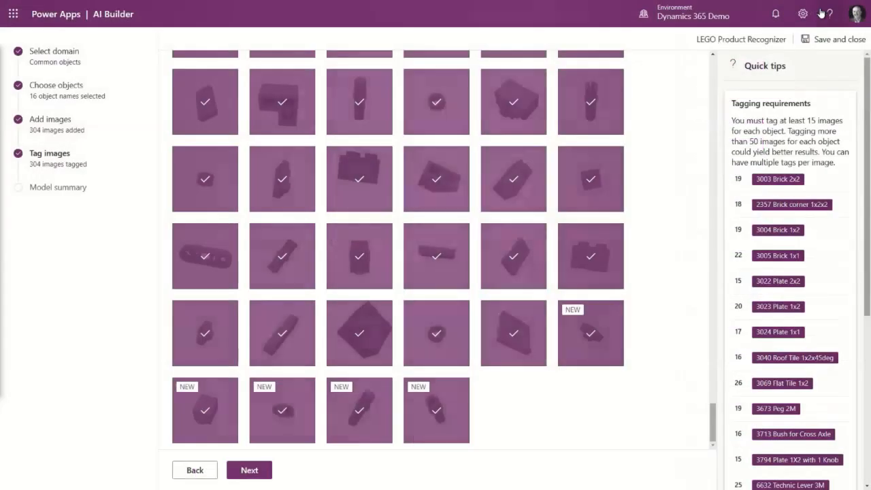
# Proceed to the model summary, train the model and go to its details page.
pyautogui.click(249, 473)
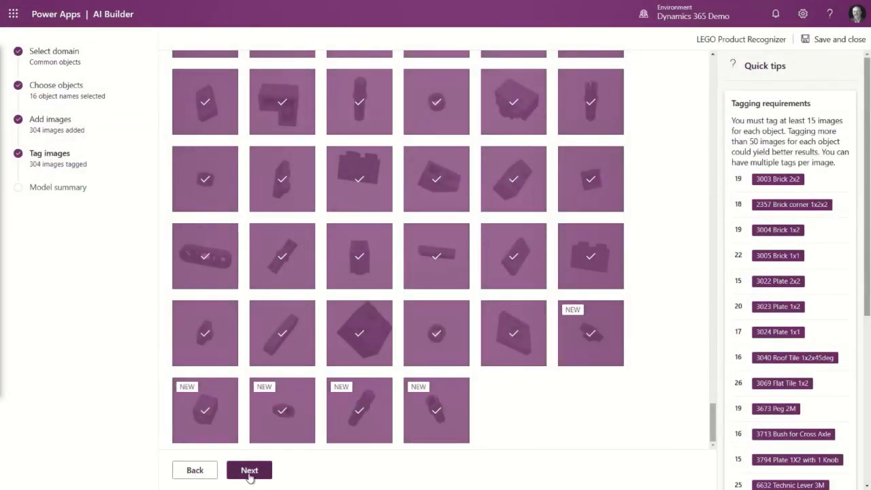
pyautogui.click(258, 469)
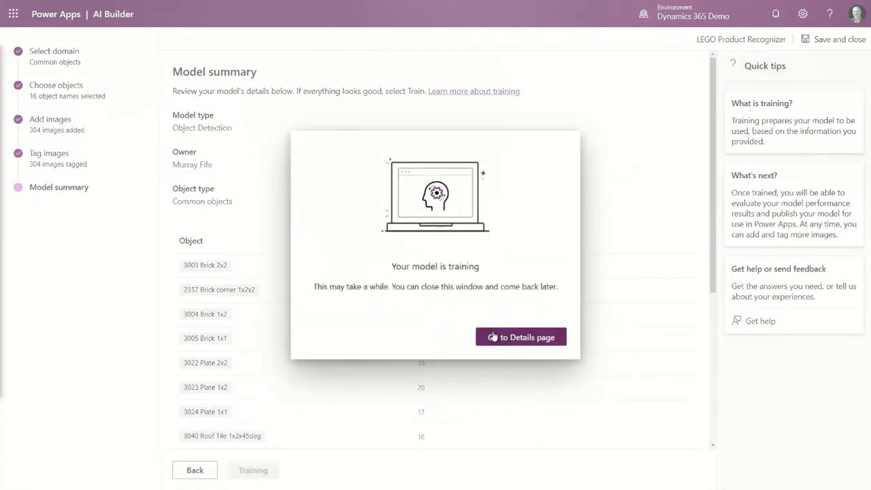
pyautogui.click(486, 335)
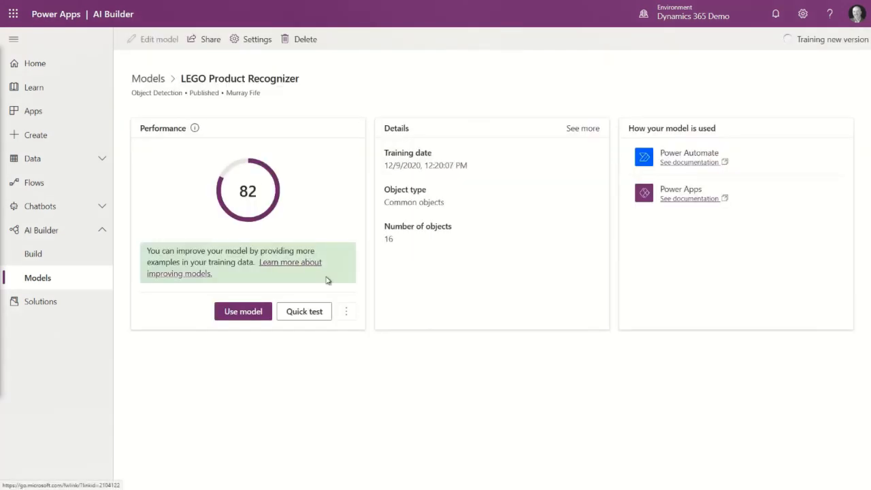
# Quick-test the published model with the image 34.png from the train folder, then close the test.
pyautogui.click(313, 313)
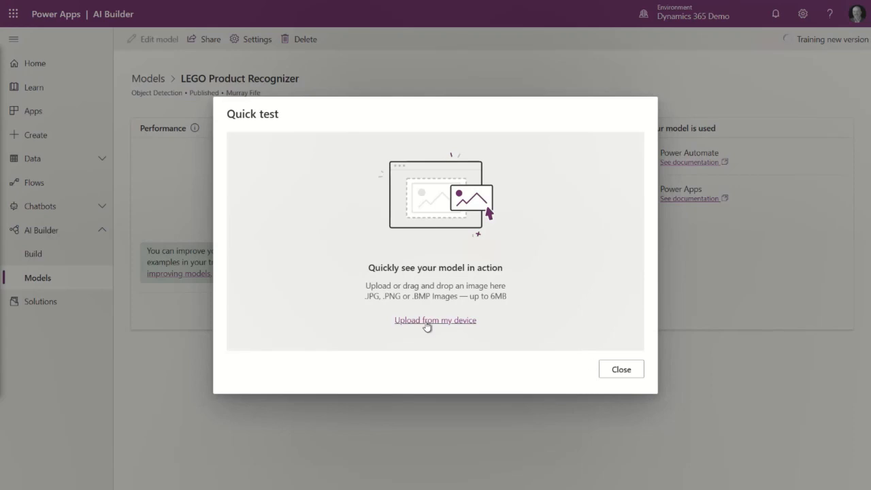
pyautogui.click(427, 321)
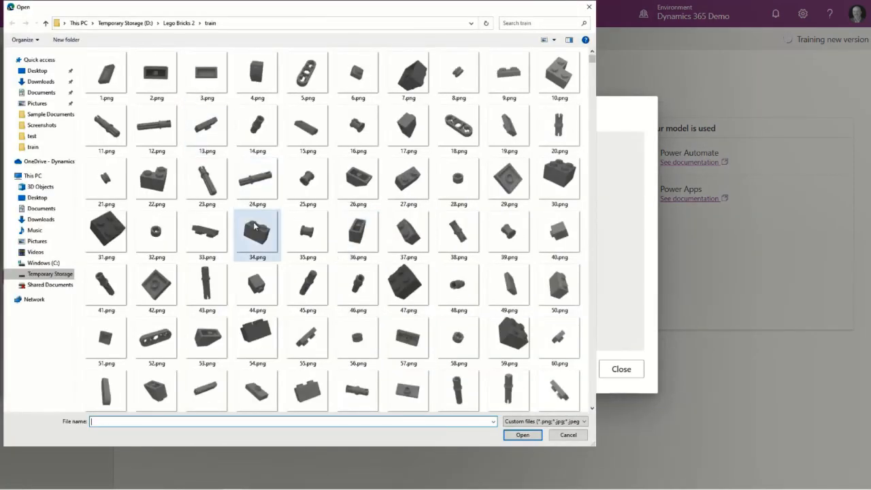
pyautogui.click(255, 229)
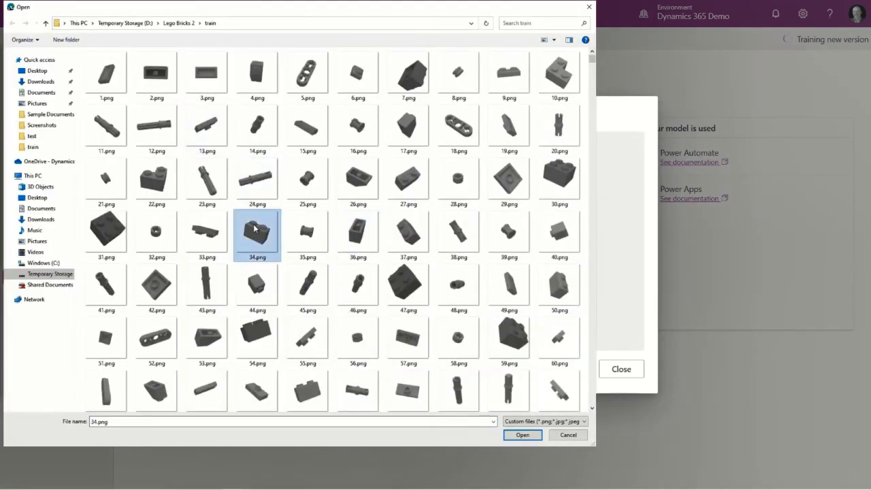
pyautogui.doubleClick(254, 230)
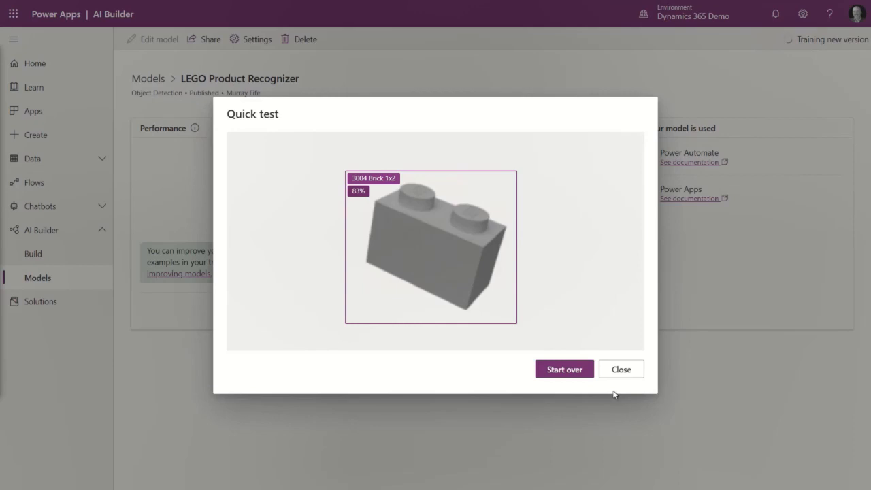
pyautogui.click(620, 371)
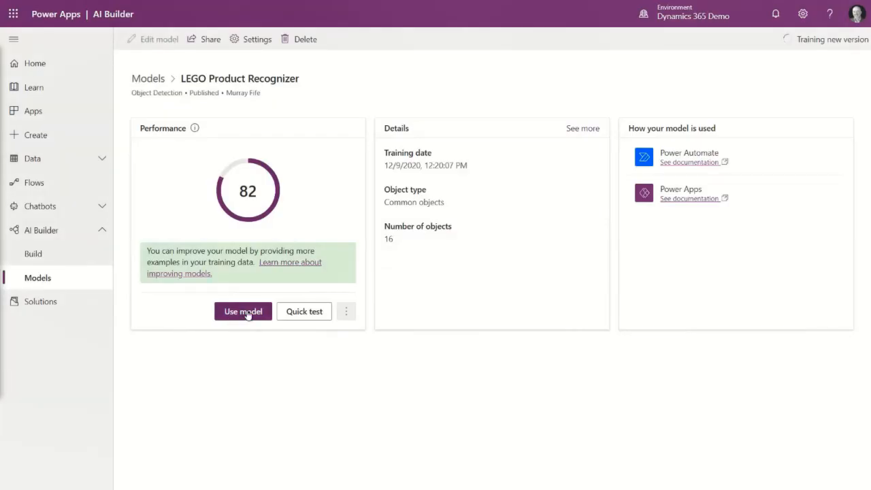
# Create a new canvas app from the LEGO Product Recognizer model and acknowledge the premium component notice.
pyautogui.click(246, 313)
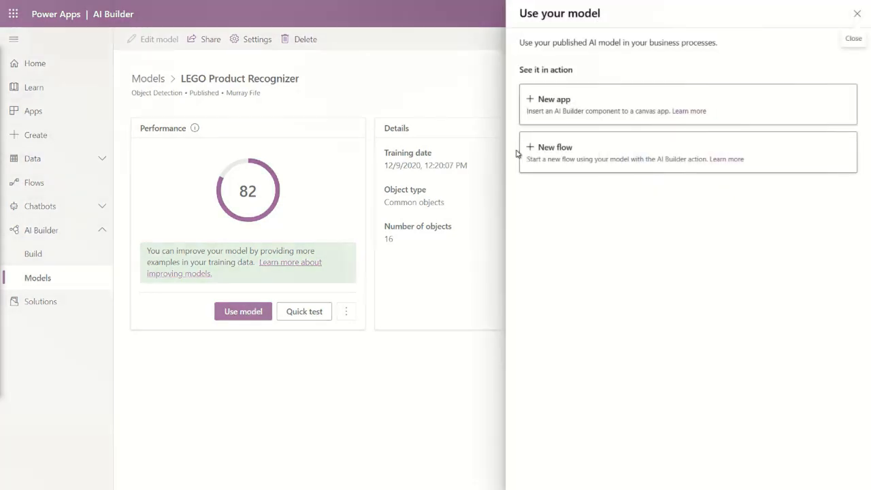
pyautogui.click(587, 114)
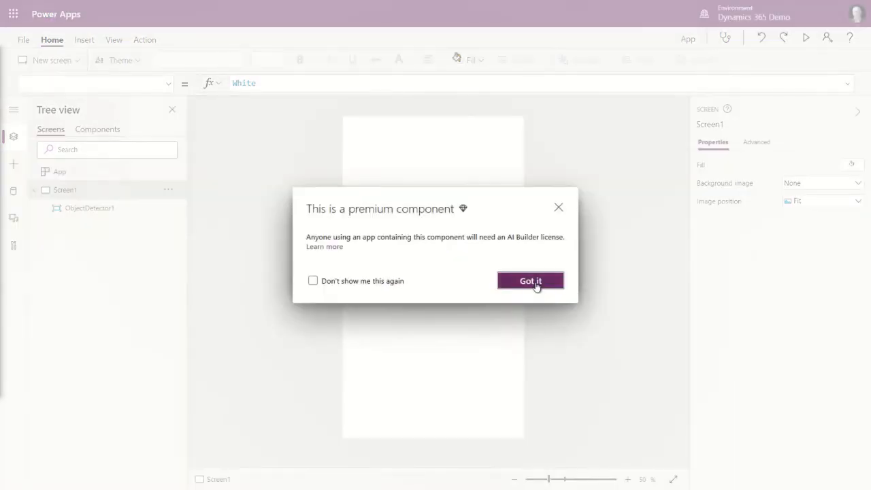
pyautogui.click(534, 282)
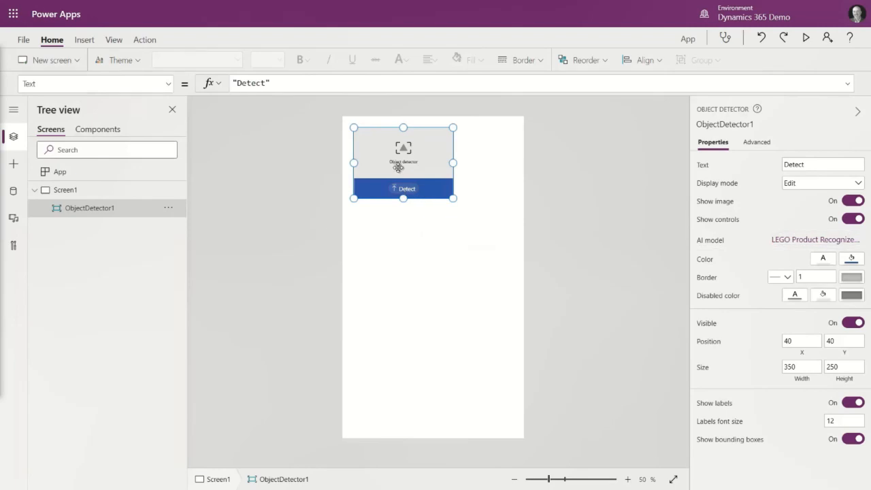
# Move the object detector to position 0, 0 on the screen and enlarge it to 640 by 704.
pyautogui.moveTo(402, 171); pyautogui.dragTo(390, 160)
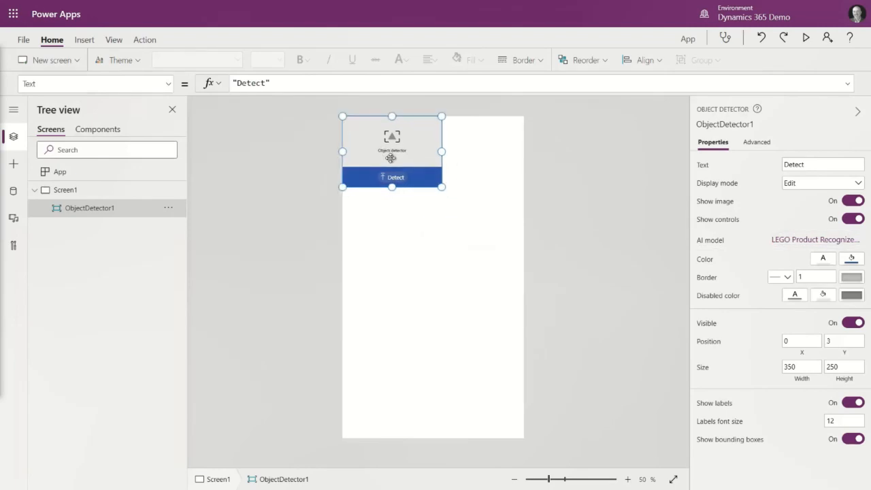
pyautogui.moveTo(442, 187); pyautogui.dragTo(516, 315)
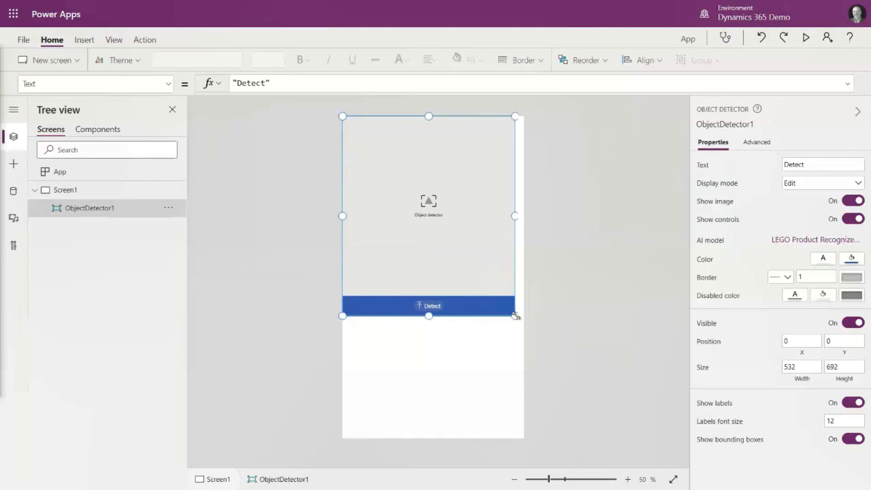
pyautogui.moveTo(516, 315); pyautogui.dragTo(524, 316)
# Set the object detector's border colour and fill colour to white.
pyautogui.click(852, 276)
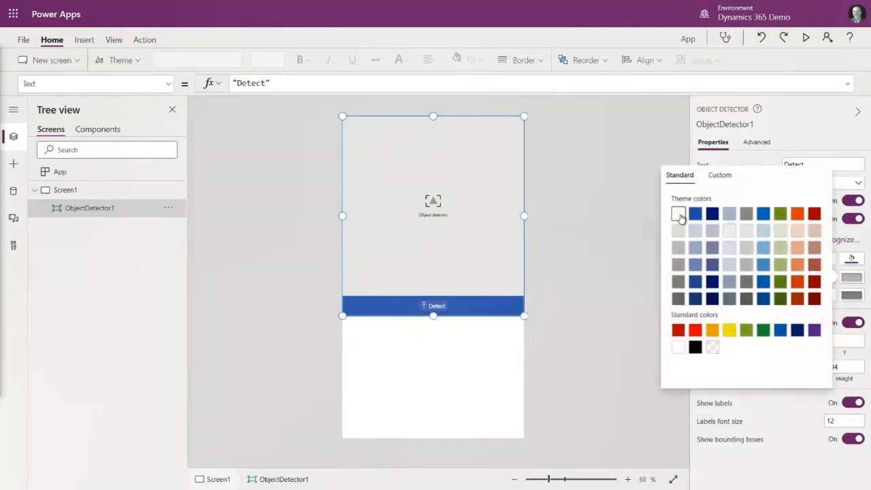
pyautogui.click(587, 226)
pyautogui.click(463, 272)
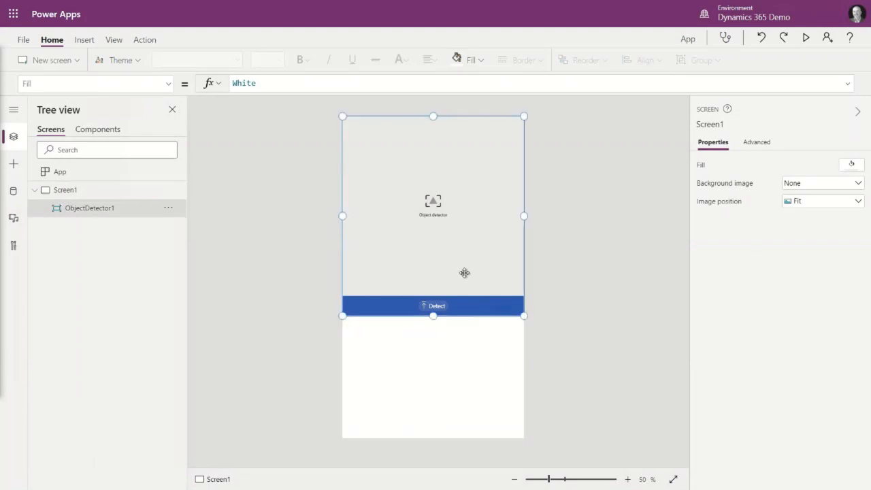
pyautogui.click(858, 260)
pyautogui.click(678, 196)
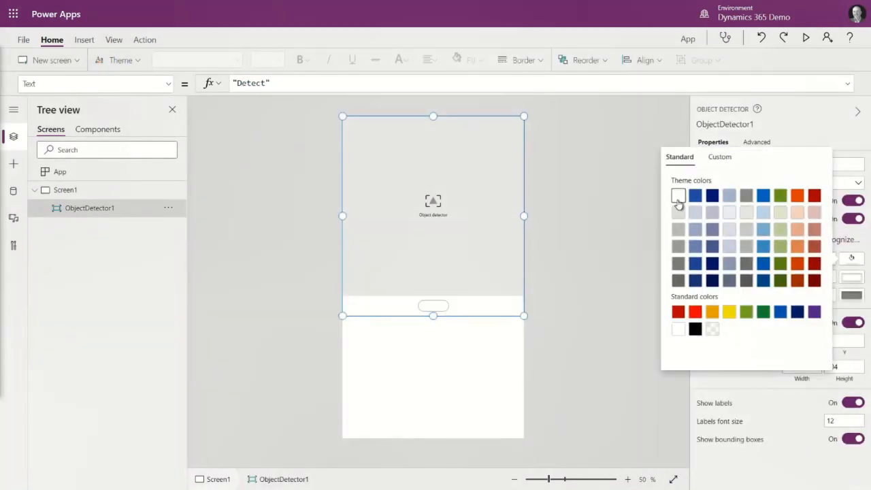
pyautogui.click(597, 264)
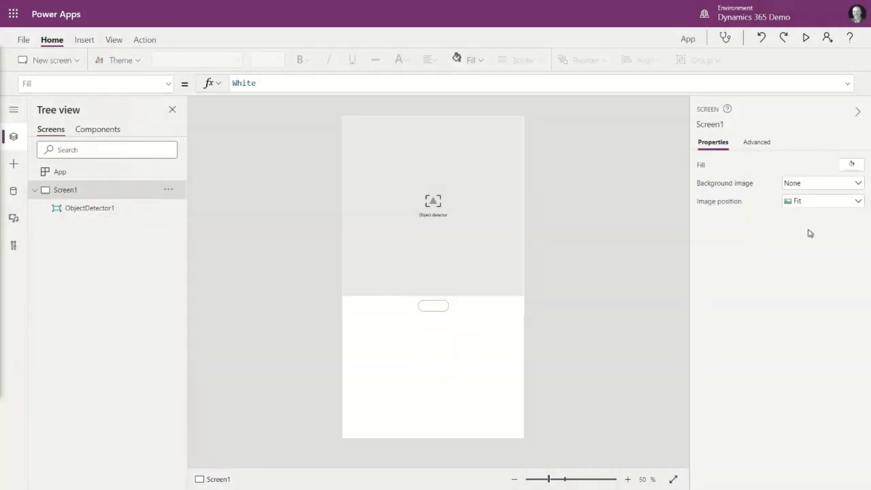
# Set the font colour of the object detector's Detect button to black.
pyautogui.click(515, 238)
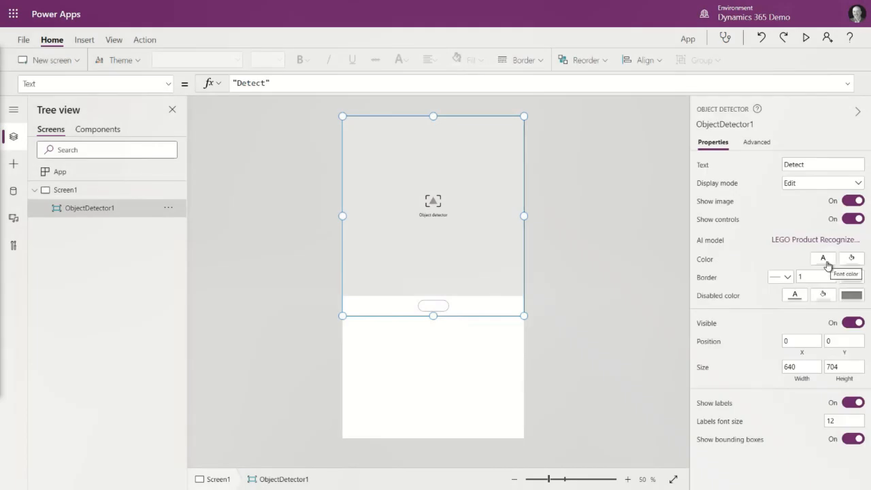
pyautogui.click(827, 263)
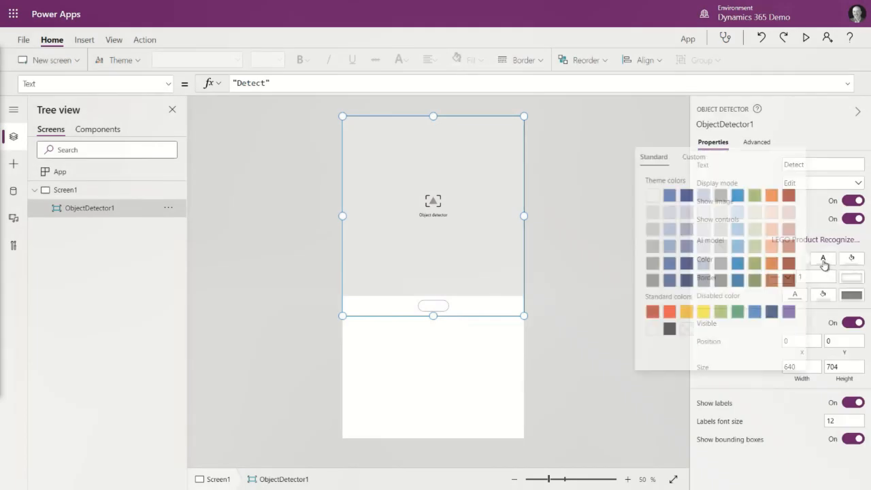
pyautogui.click(666, 331)
pyautogui.click(630, 385)
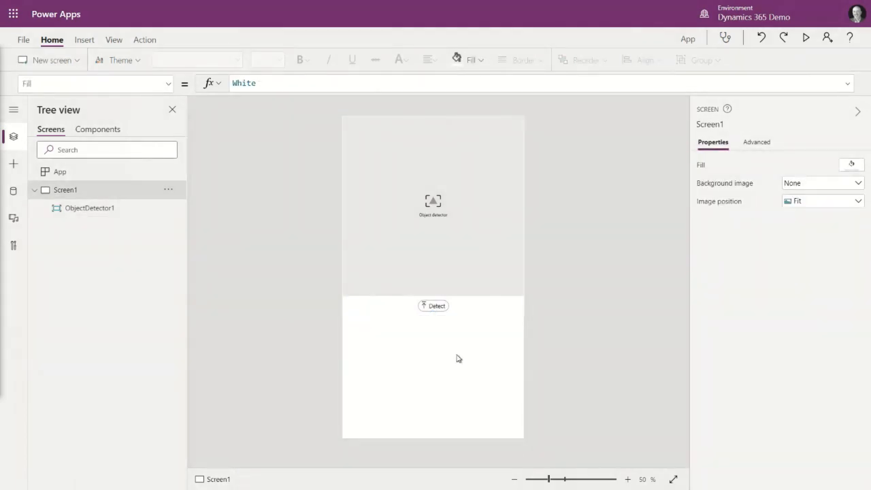
# Insert a blank vertical gallery and fit it into the area below the object detector, 640 by 432 at Y 704.
pyautogui.click(85, 40)
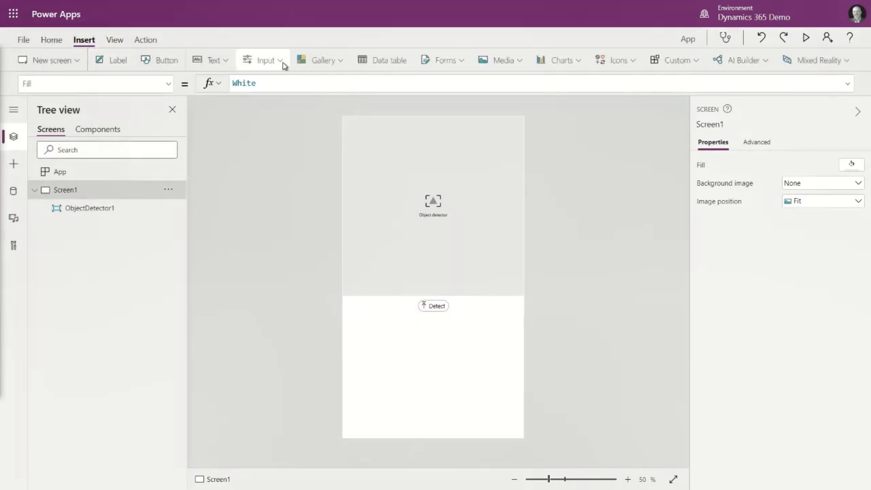
pyautogui.click(343, 62)
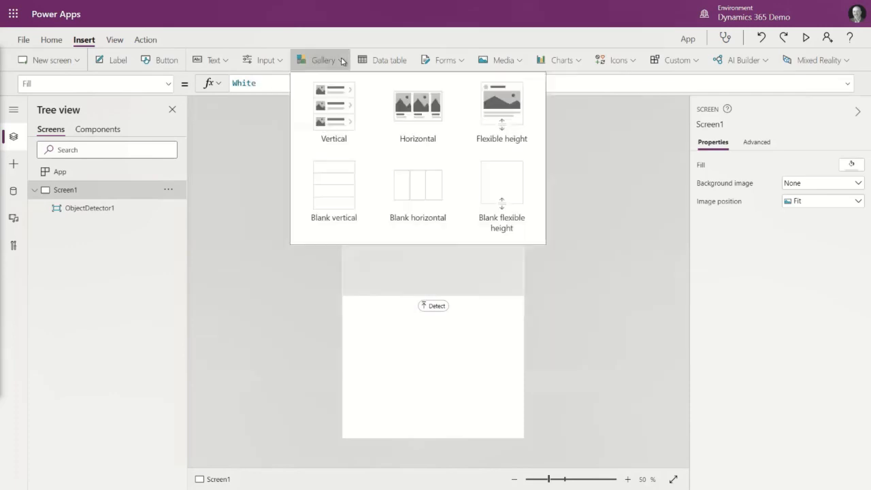
pyautogui.click(341, 192)
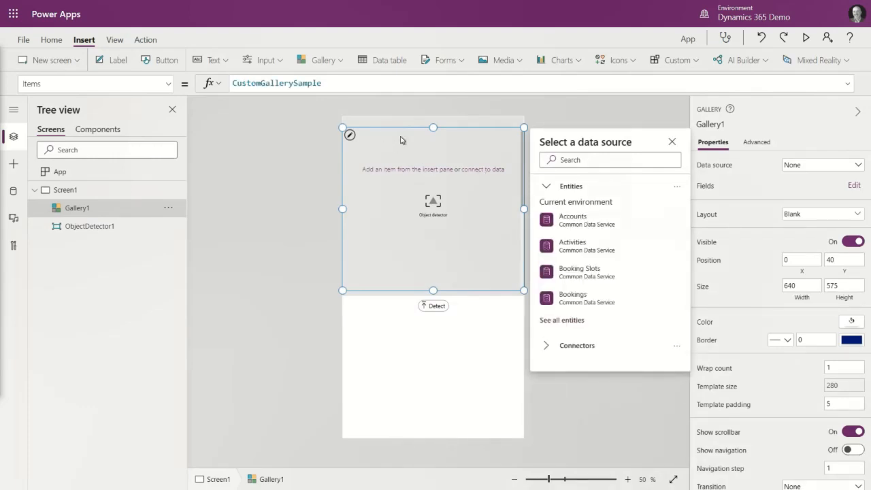
pyautogui.moveTo(392, 198); pyautogui.dragTo(433, 314)
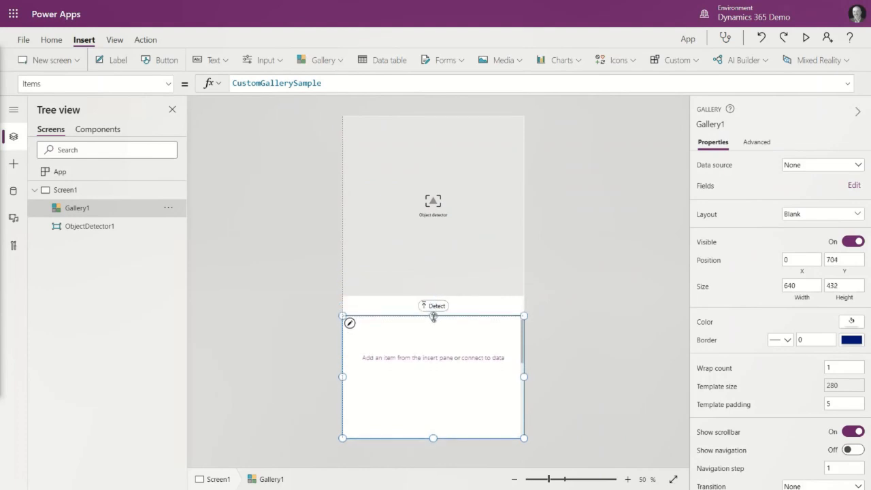
# Set the gallery's Items property to ObjectDetector1.Results.
pyautogui.click(328, 83)
pyautogui.moveTo(348, 81); pyautogui.dragTo(184, 84)
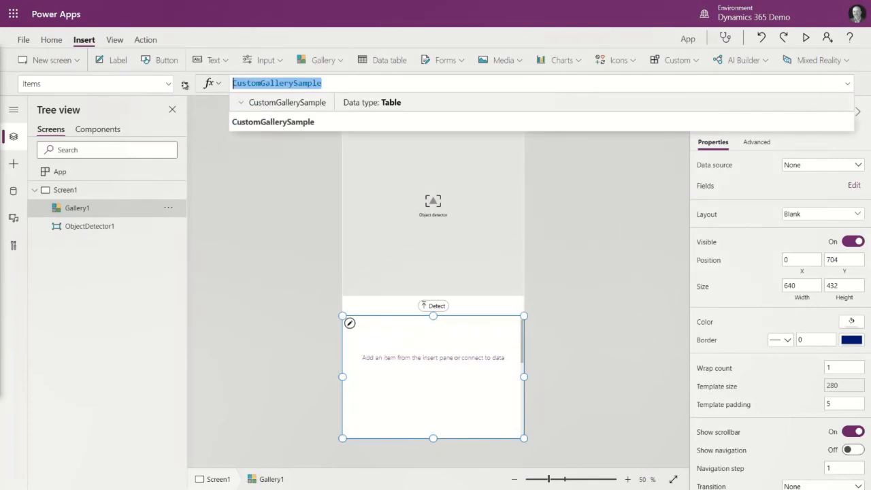
pyautogui.write('obj')
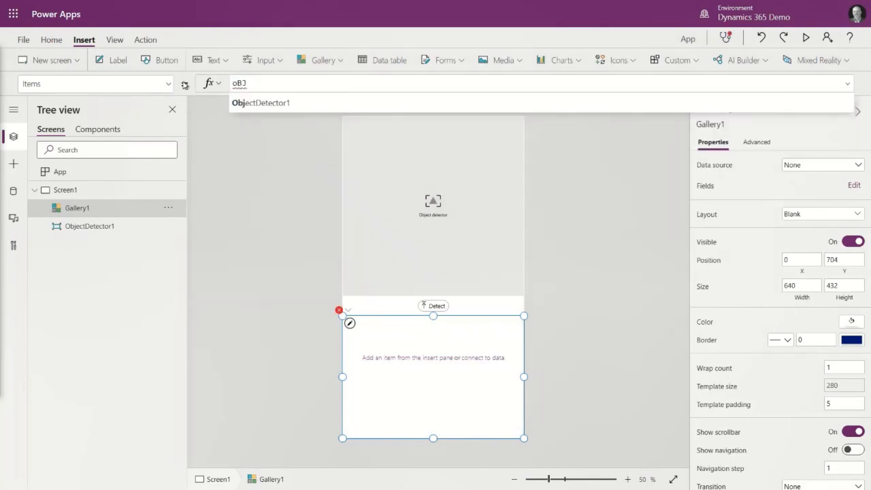
pyautogui.click(260, 102)
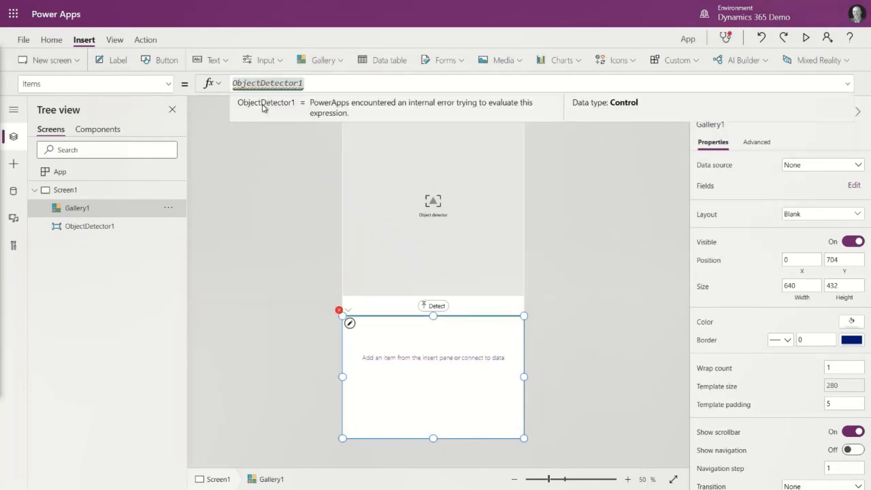
pyautogui.write('.re')
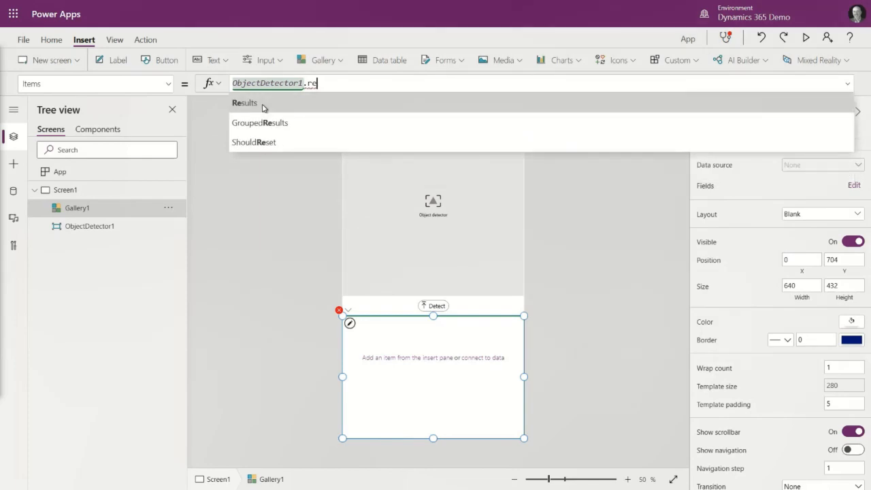
pyautogui.click(263, 104)
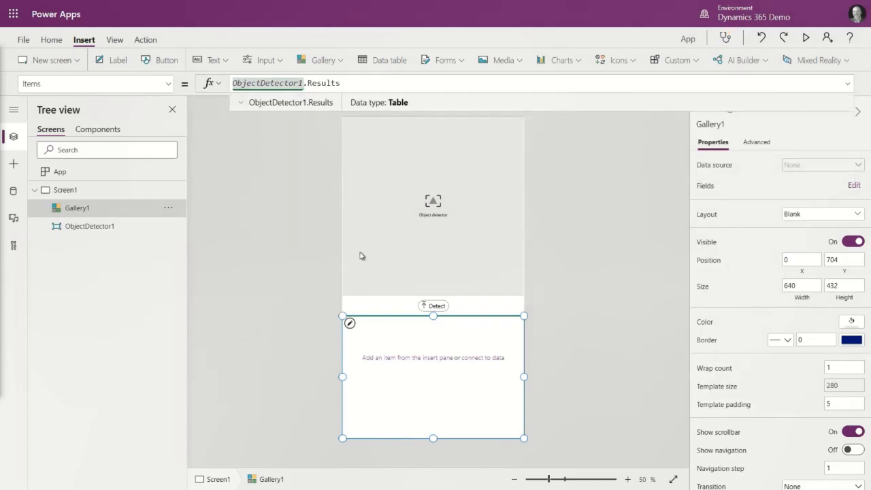
# Place a text label inside the gallery's template and enlarge it to 630 by 277 so it fills the template.
pyautogui.click(104, 60)
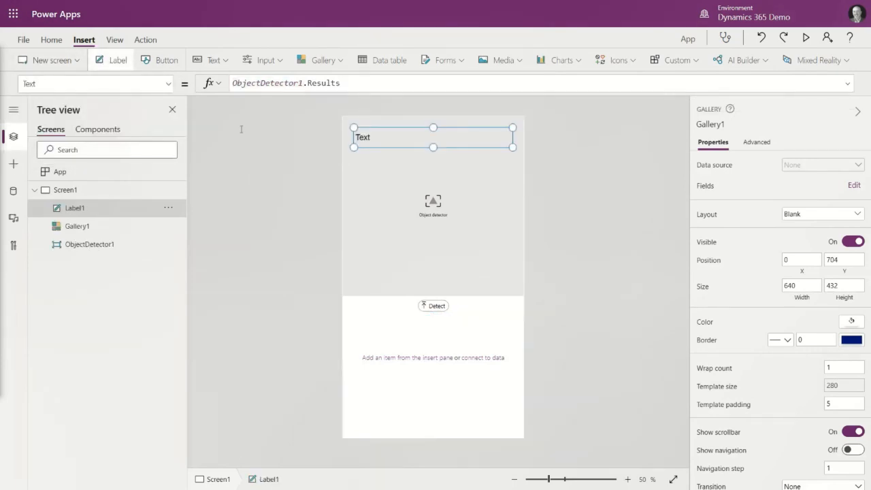
pyautogui.press('Delete')
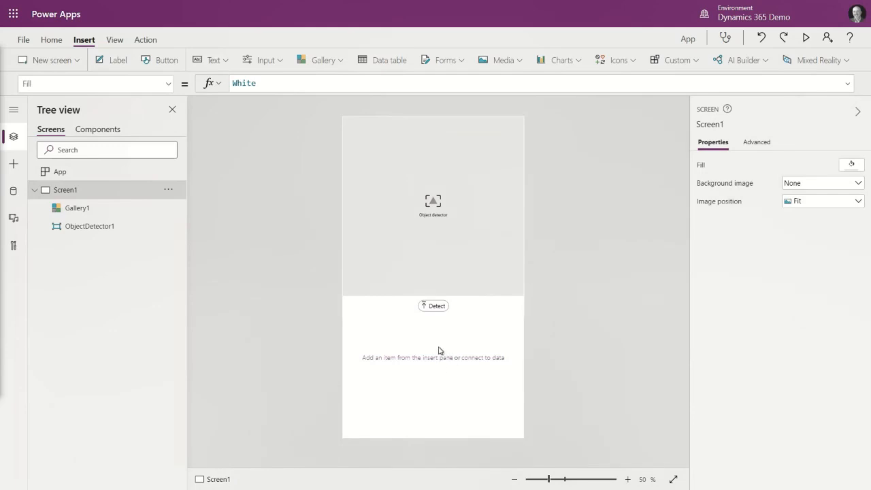
pyautogui.click(413, 336)
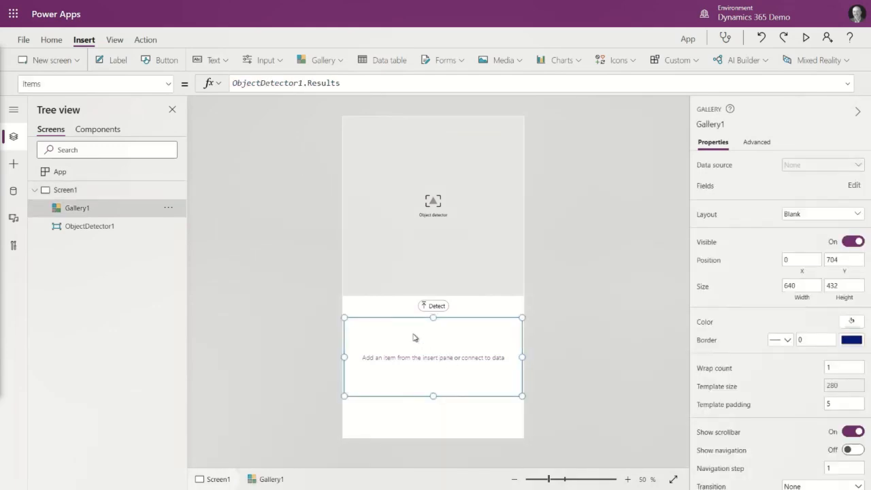
pyautogui.hotkey('ctrl', 'v')
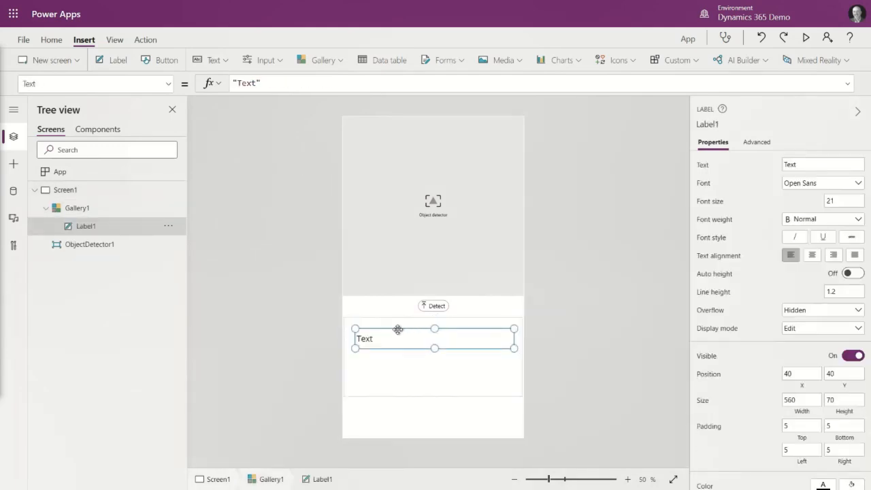
pyautogui.moveTo(398, 329); pyautogui.dragTo(385, 318)
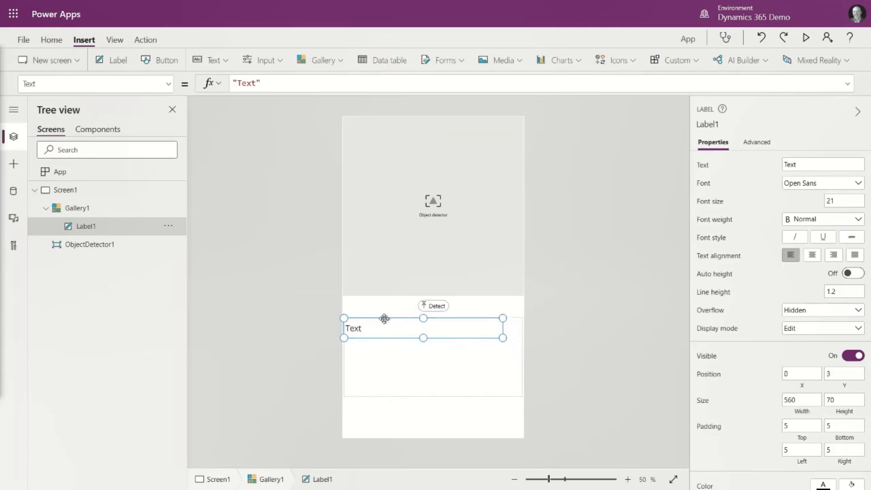
pyautogui.moveTo(502, 337); pyautogui.dragTo(524, 400)
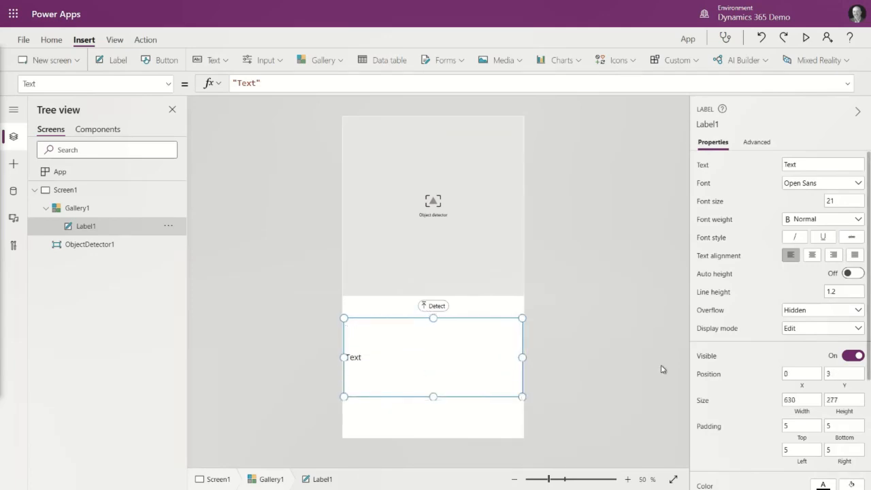
# Set the gallery label's font to Segoe UI with a font size of 48.
pyautogui.click(856, 184)
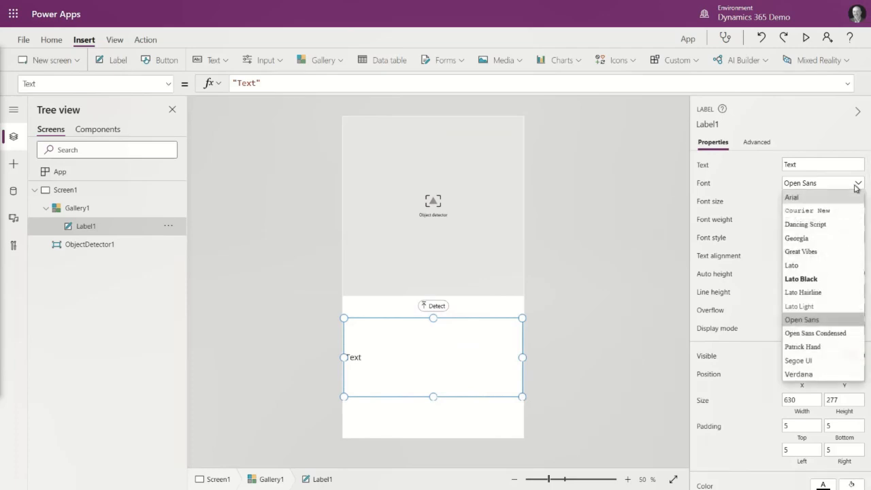
pyautogui.click(815, 362)
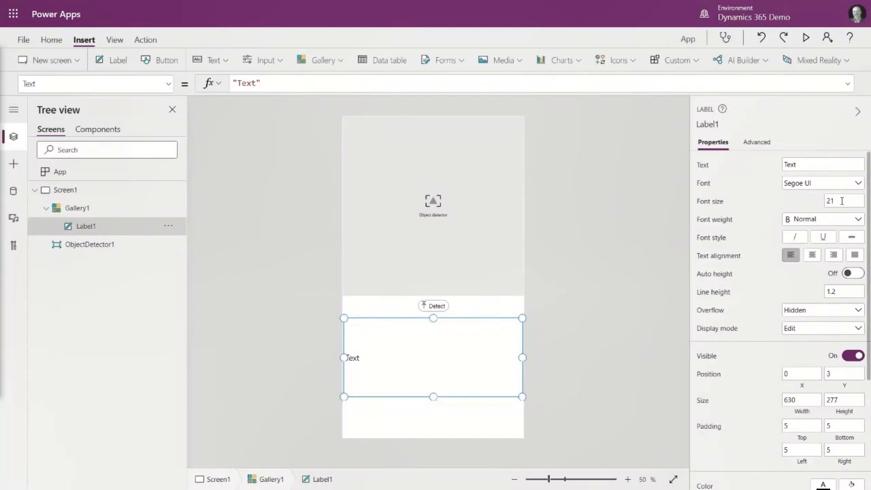
pyautogui.moveTo(844, 201); pyautogui.dragTo(822, 200)
pyautogui.write('48')
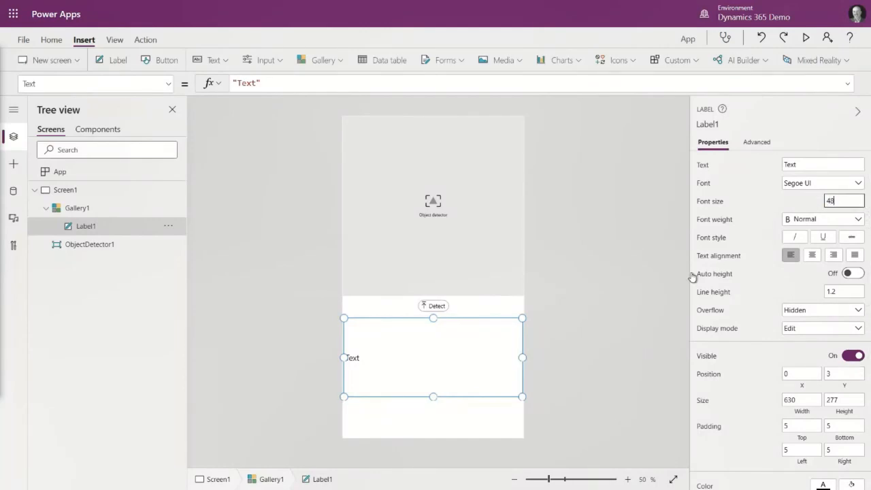
# Set the Text property of the gallery's label to ThisItem.TagName.
pyautogui.click(305, 83)
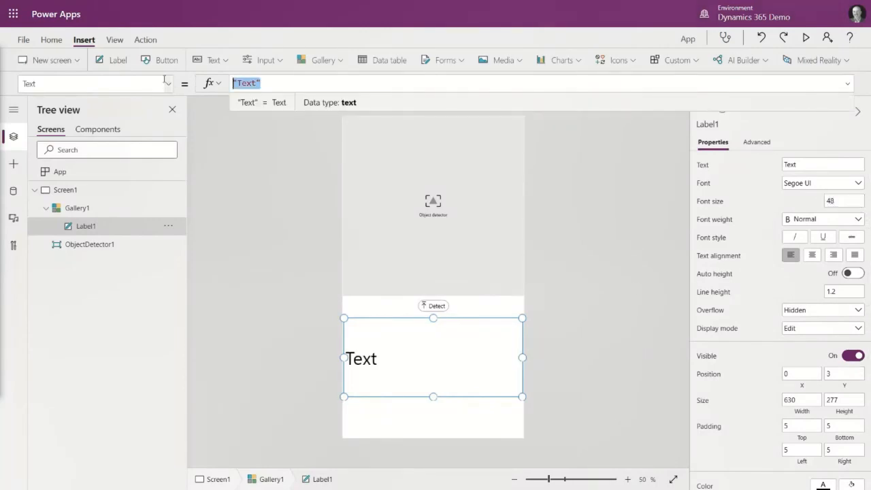
pyautogui.write('This')
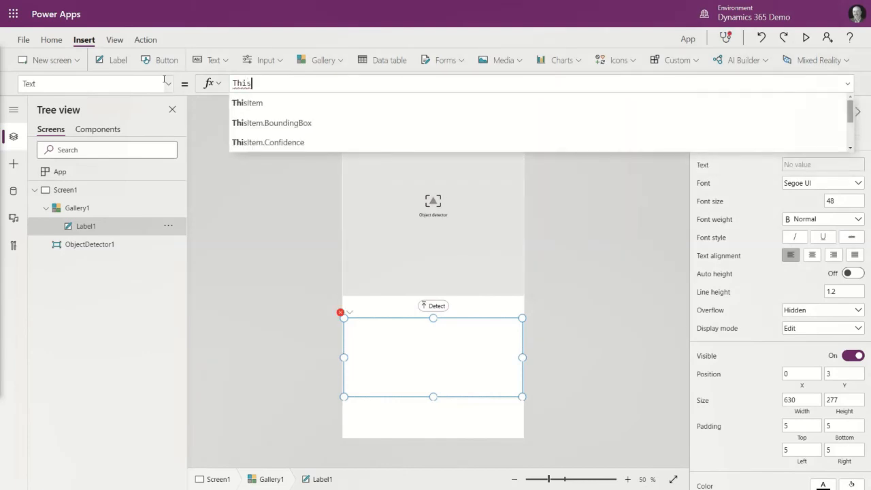
pyautogui.press('Down')
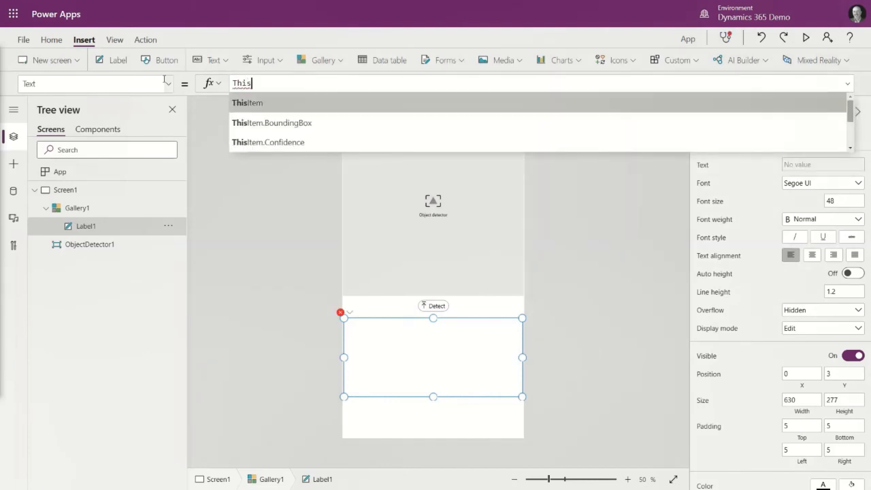
pyautogui.press('Tab')
pyautogui.write('.')
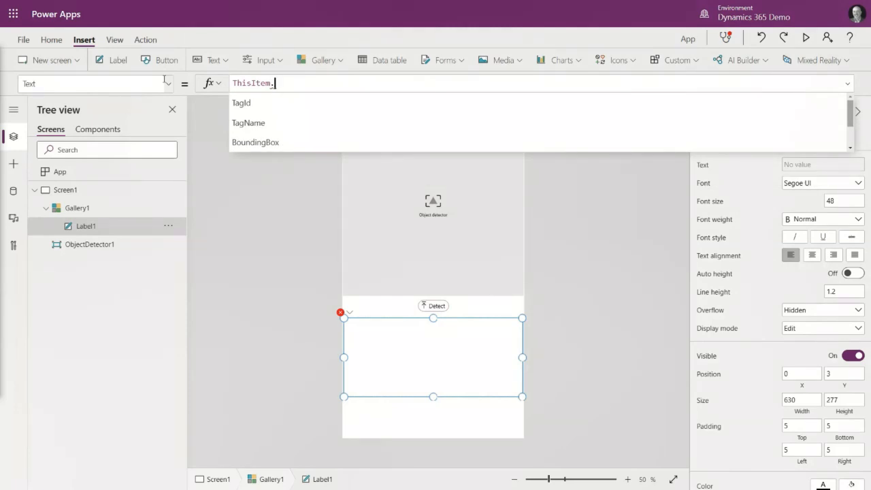
pyautogui.press('Down')
pyautogui.press('Down')
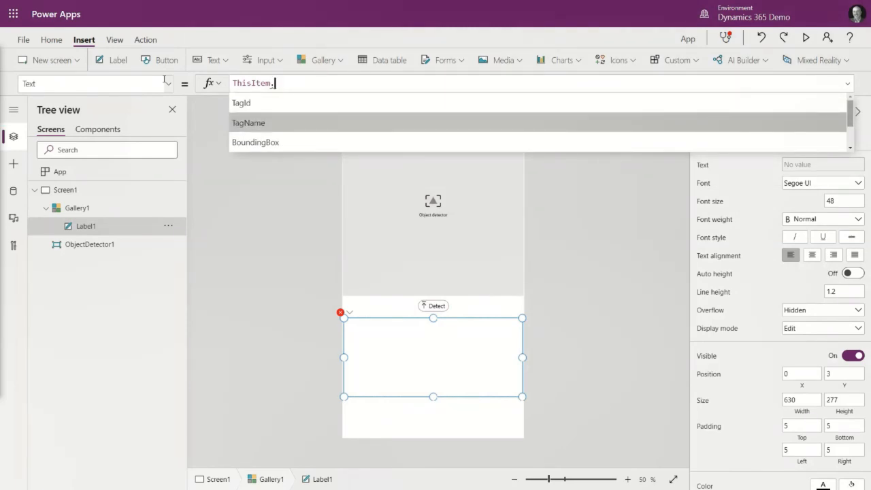
pyautogui.press('Tab')
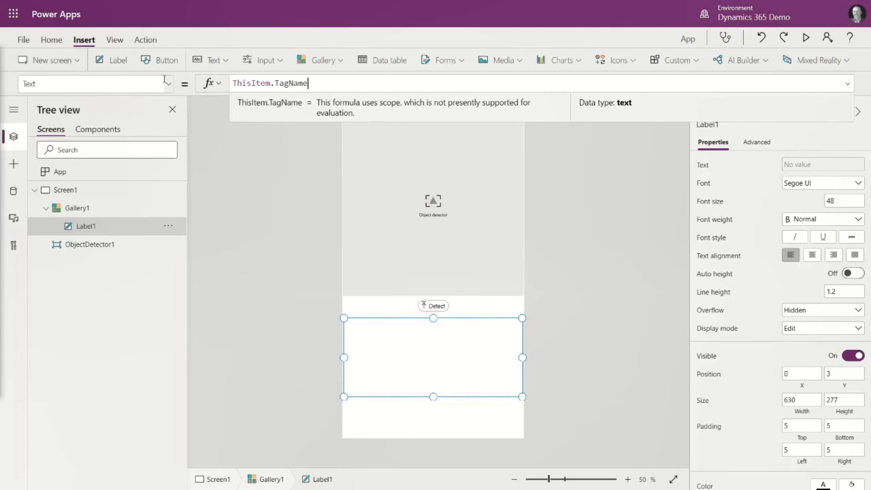
# Preview the app and run the object detector on the image 1.png from the train folder.
pyautogui.click(256, 190)
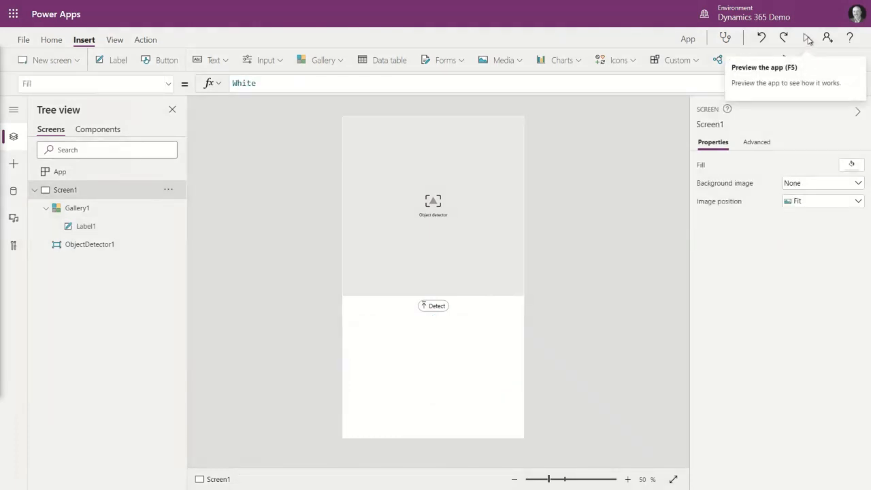
pyautogui.click(808, 40)
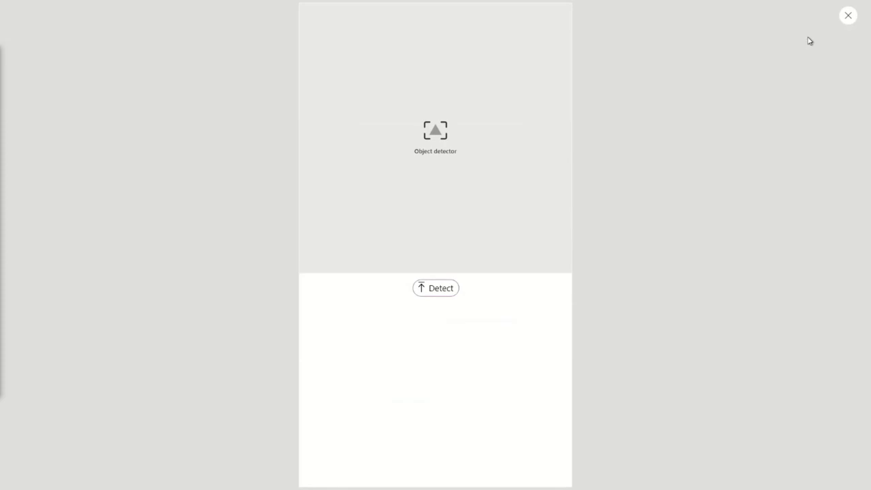
pyautogui.click(439, 298)
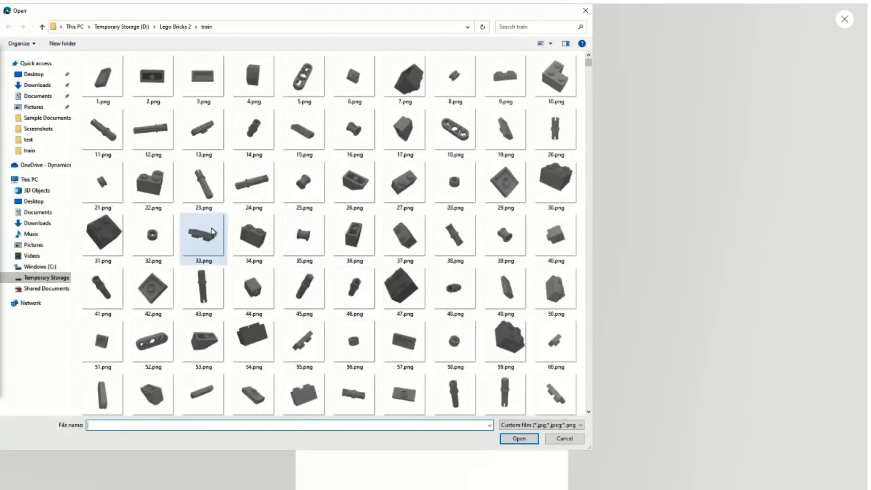
pyautogui.doubleClick(102, 76)
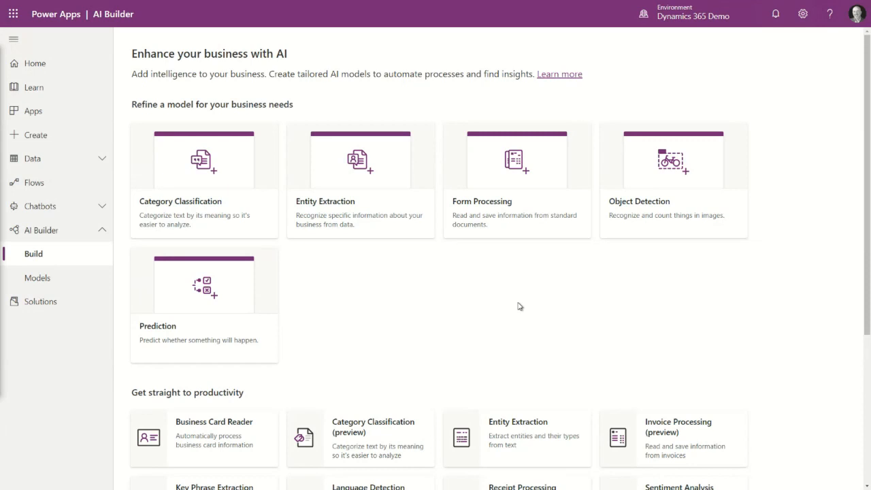
# In AI Builder, try out the prebuilt Receipt Processing model with Receipt 4.jpg and examine all the extracted information.
pyautogui.scroll(-1, 517, 306)
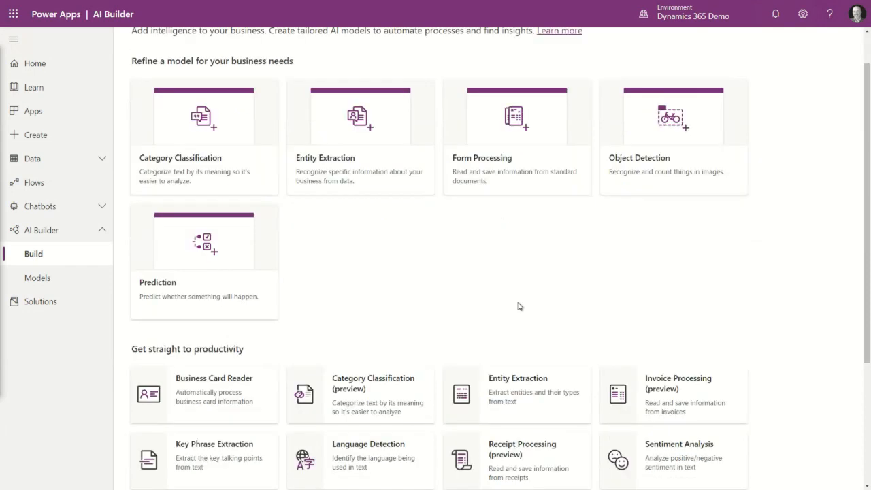
pyautogui.scroll(-2, 517, 306)
pyautogui.click(515, 314)
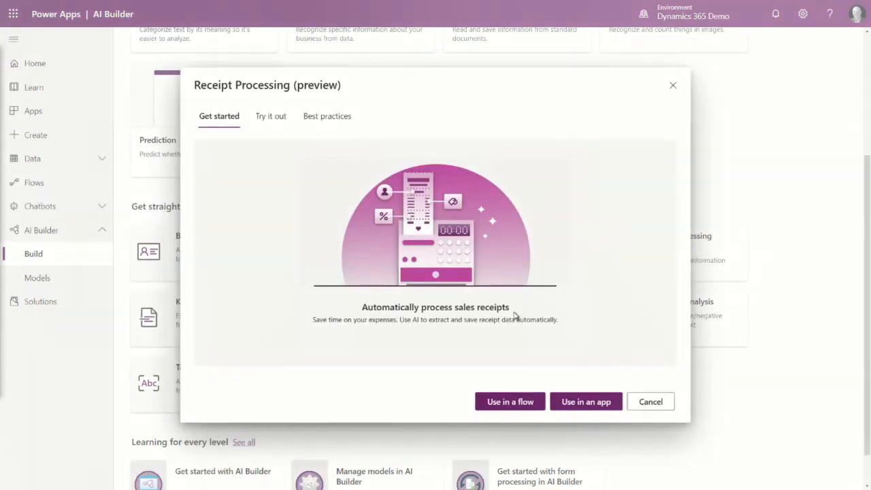
pyautogui.click(263, 120)
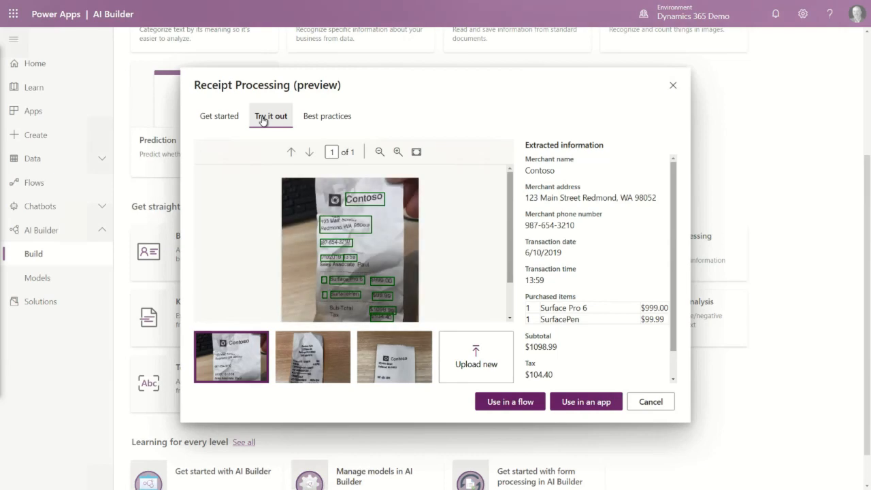
pyautogui.click(467, 361)
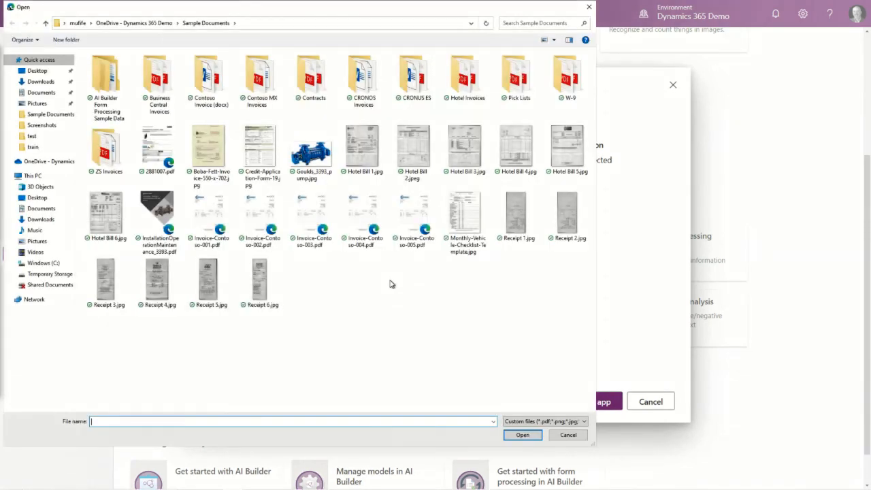
pyautogui.click(156, 289)
pyautogui.doubleClick(156, 290)
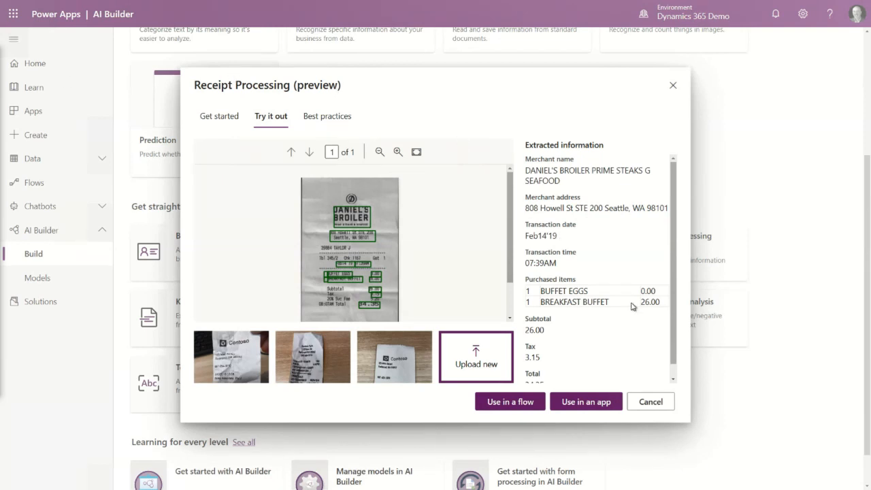
pyautogui.click(677, 378)
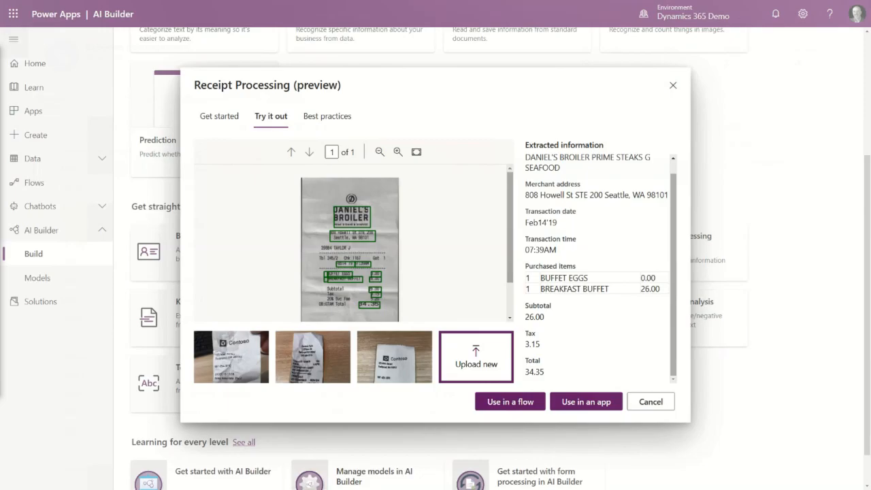
# In Finance and Operations, create a new expense report titled Customer Visit without adding any existing expenses or receipts.
pyautogui.write('sit')
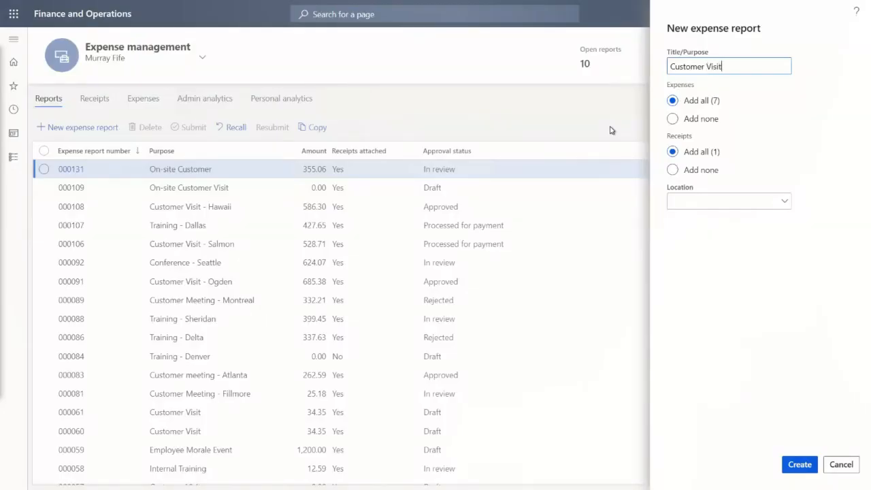
pyautogui.click(673, 119)
pyautogui.click(674, 170)
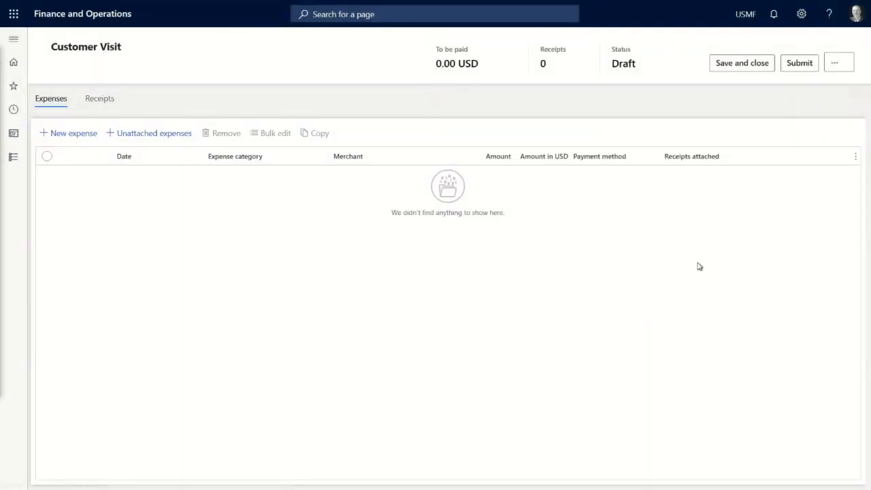
# Upload Receipt 4.jpg from the Sample Documents folder as a new receipt on the Customer Visit report.
pyautogui.click(96, 102)
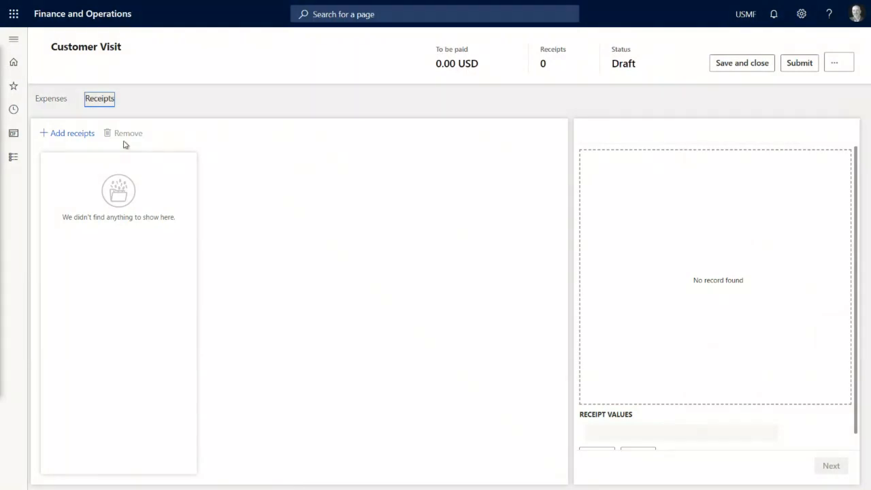
pyautogui.click(60, 135)
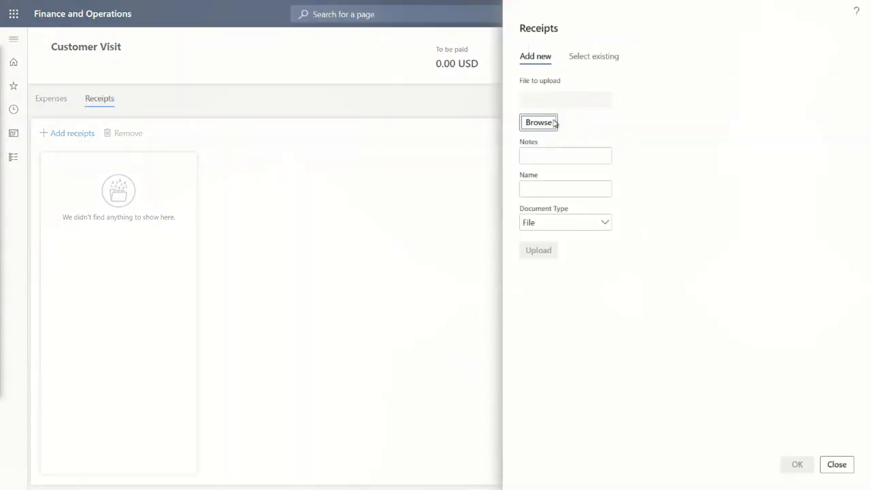
pyautogui.click(548, 127)
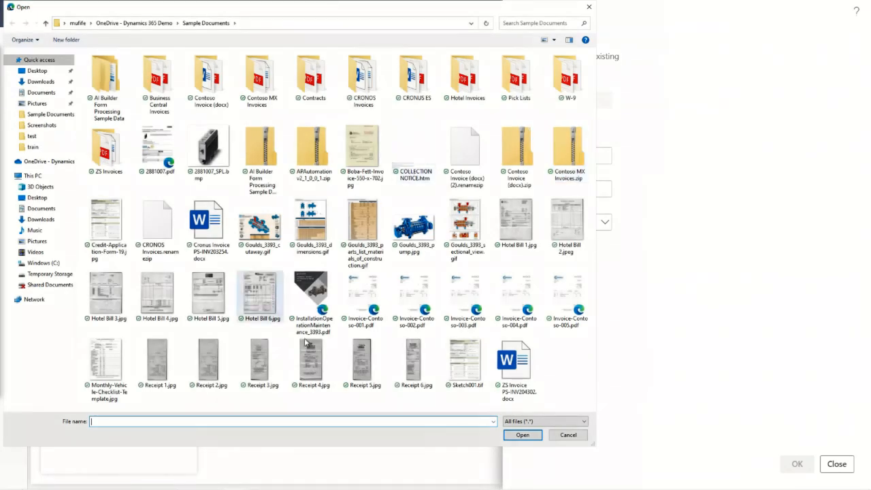
pyautogui.doubleClick(310, 361)
pyautogui.click(798, 464)
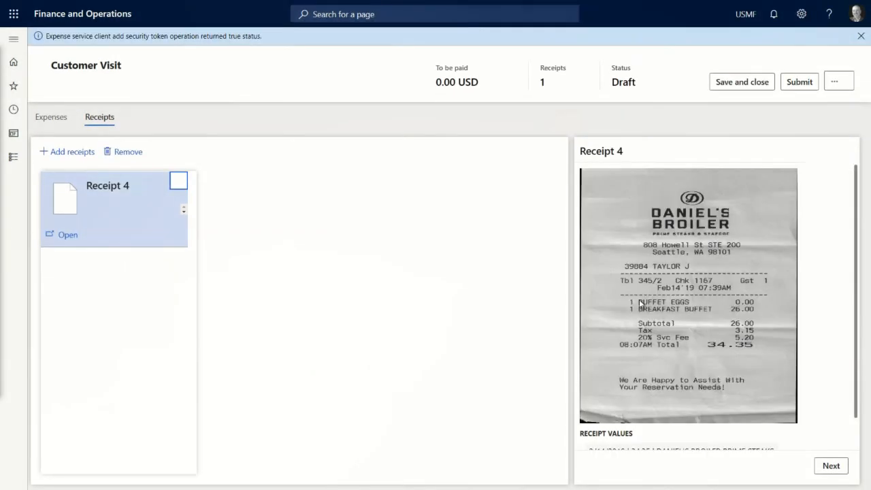
# Create an expense in the Meal category from the values recognized on Receipt 4, and view it in the report's expense list.
pyautogui.scroll(-1, 692, 276)
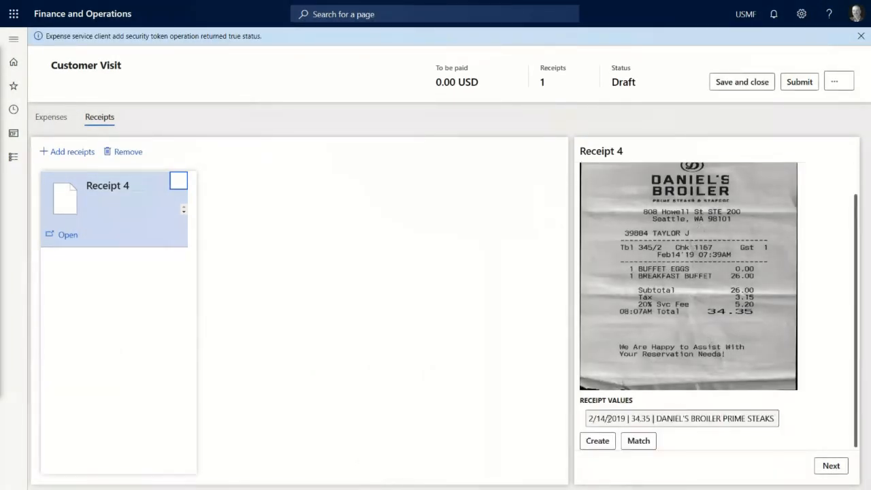
pyautogui.click(598, 441)
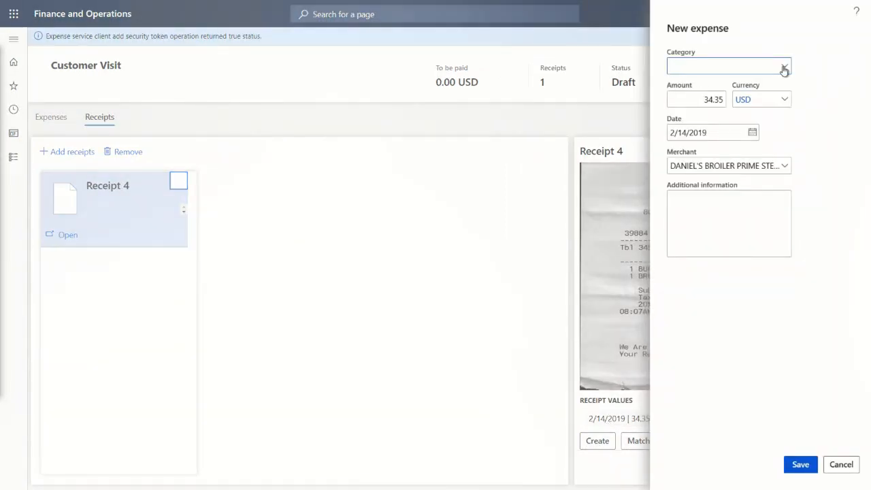
pyautogui.click(784, 68)
pyautogui.scroll(-2, 492, 144)
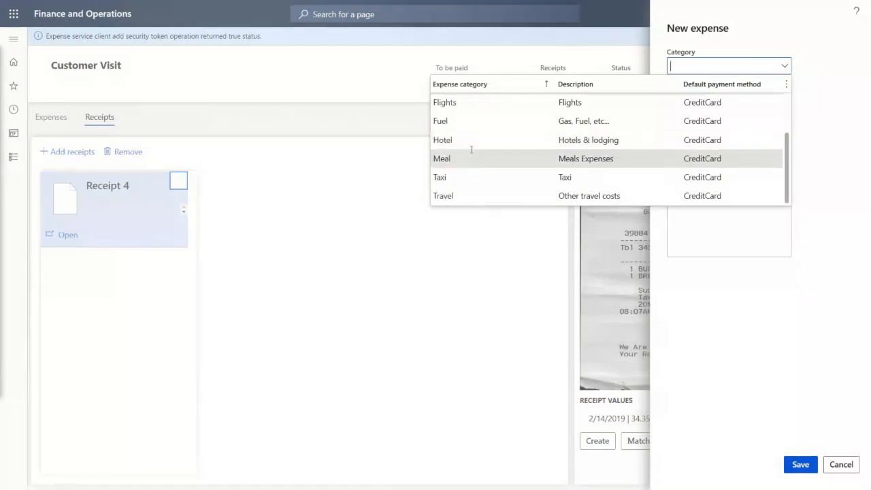
pyautogui.click(471, 154)
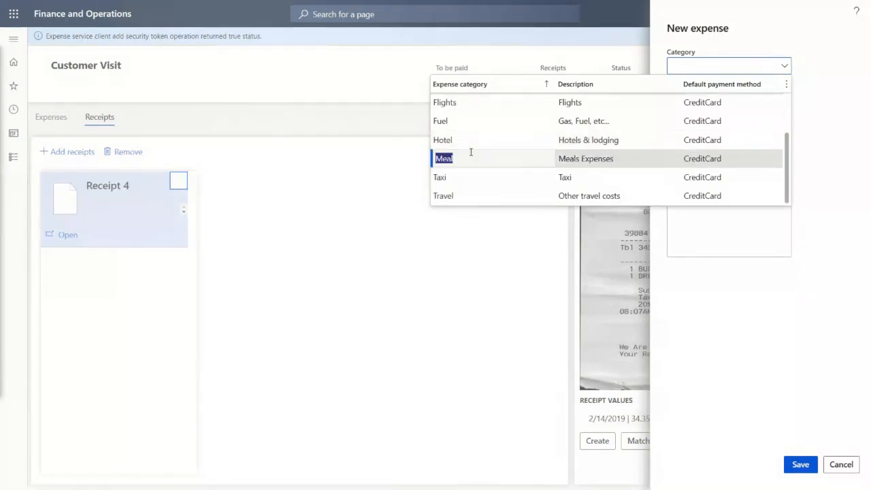
pyautogui.click(800, 466)
pyautogui.click(52, 120)
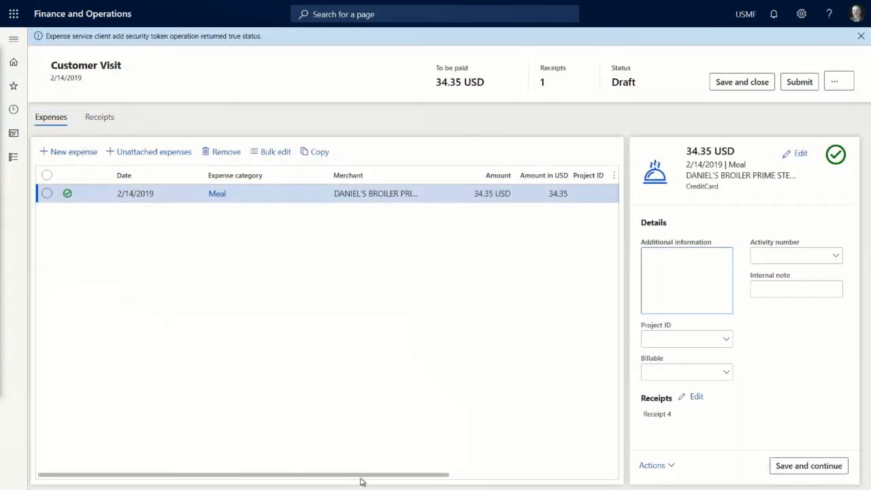
pyautogui.moveTo(362, 480); pyautogui.dragTo(564, 486)
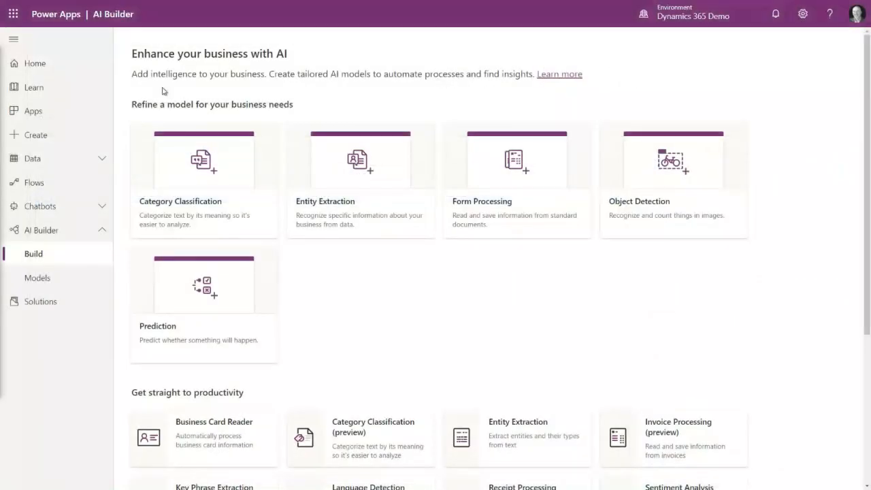
# In AI Builder, create a Form Processing model named CRONUS Invoice Processing Model (Sample).
pyautogui.click(534, 185)
pyautogui.write('C')
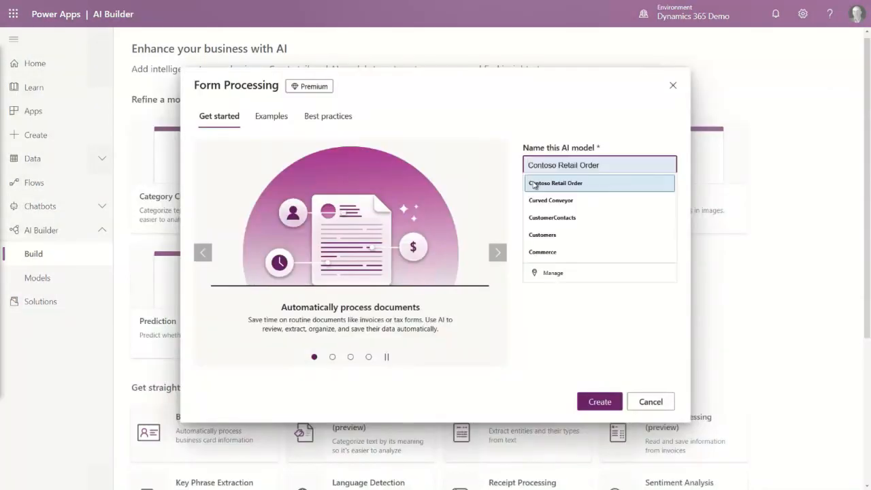
pyautogui.write('RONUS Invoice Processing M')
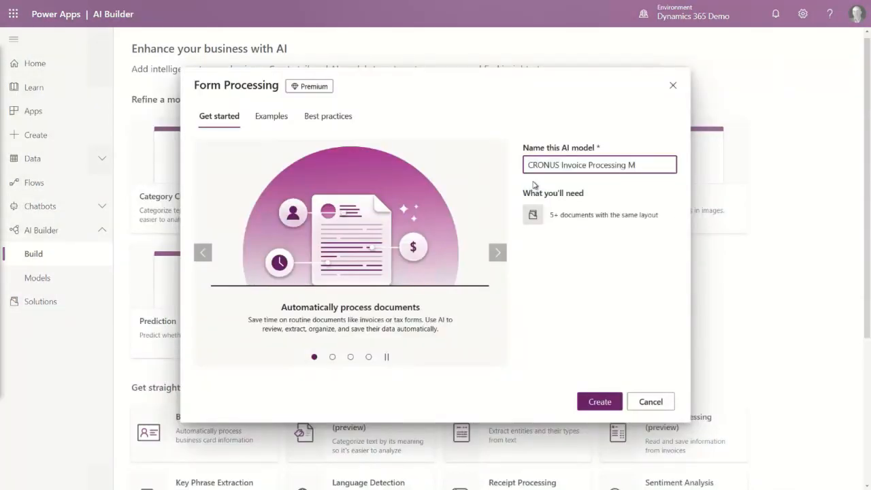
pyautogui.write('odel (Sample)')
pyautogui.click(600, 402)
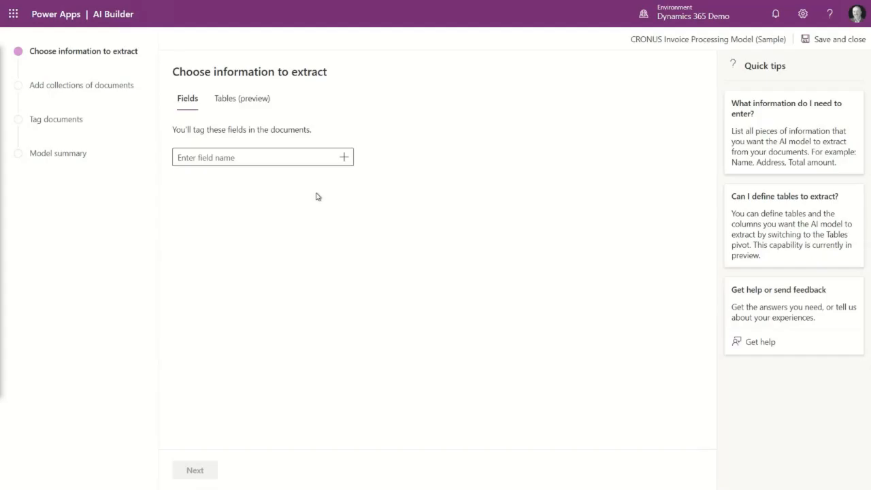
# Add the fields Subtotal, Total Tax, Total and Due Date to the information the model extracts.
pyautogui.click(274, 157)
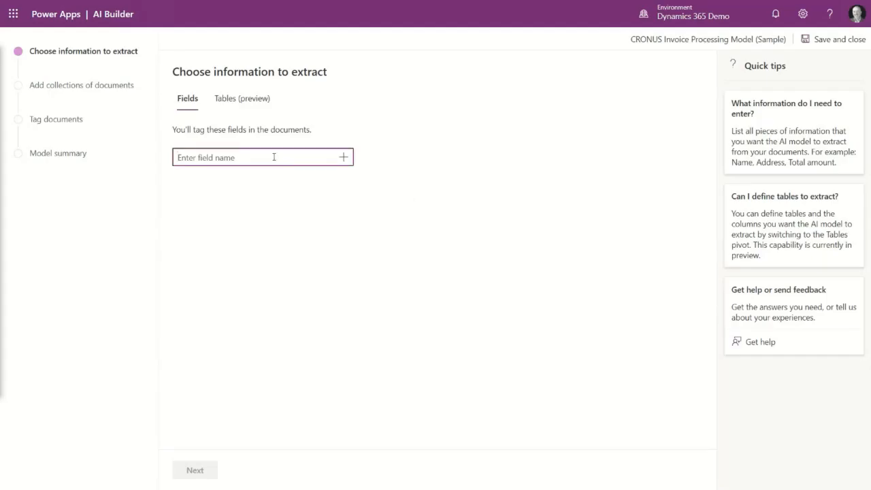
pyautogui.write('Subtotal')
pyautogui.press('Return')
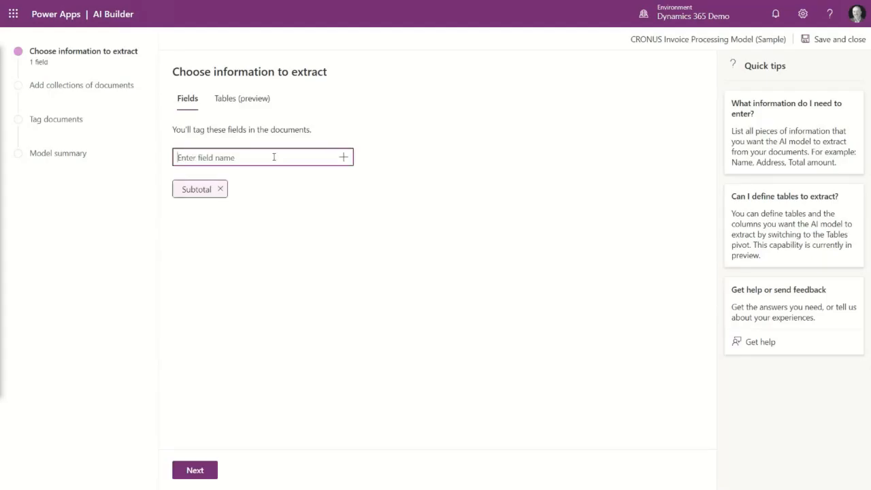
pyautogui.write('Total Tax')
pyautogui.press('Return')
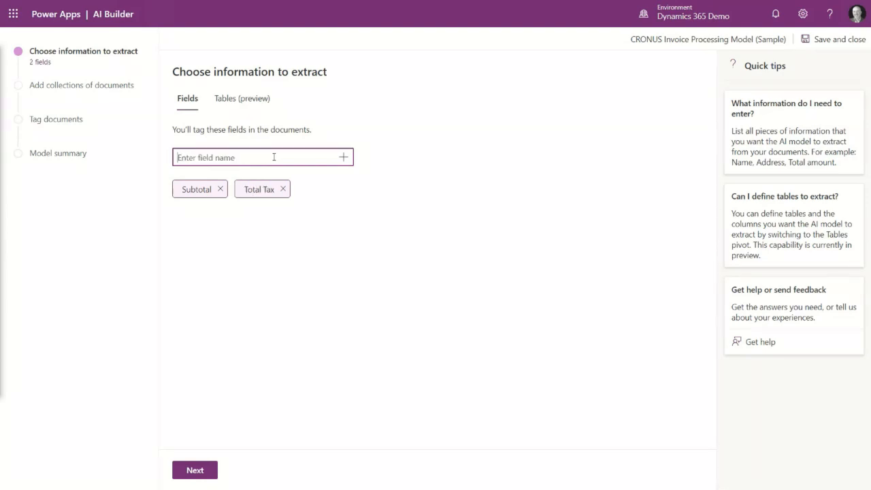
pyautogui.write('Total')
pyautogui.press('Return')
pyautogui.write('Due Date')
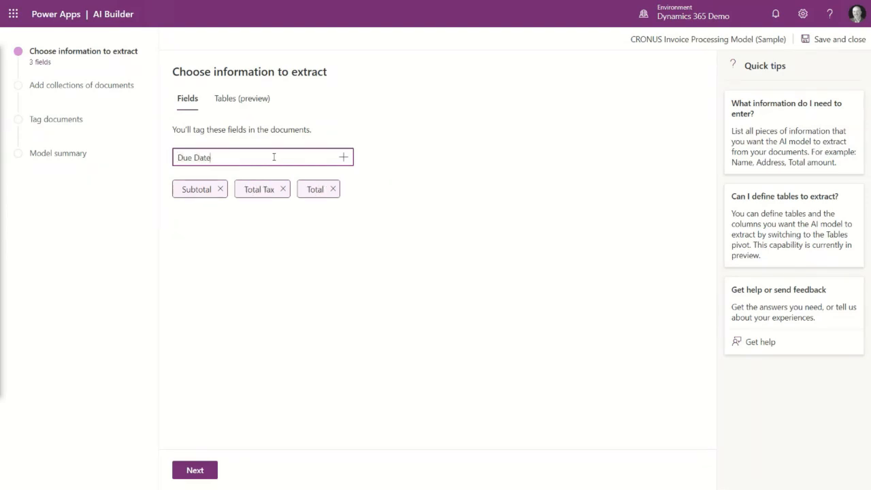
pyautogui.press('Return')
# Add the extraction fields Amount Subject to Sales Tax and Amount Exempt from Sales Tax.
pyautogui.write('Amount Subject')
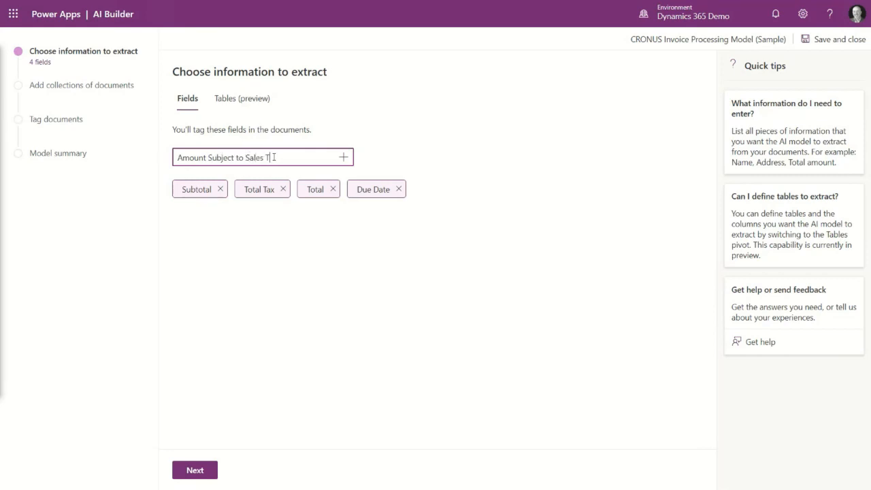
pyautogui.write(' to Sales Tax')
pyautogui.press('Return')
pyautogui.write('Amount')
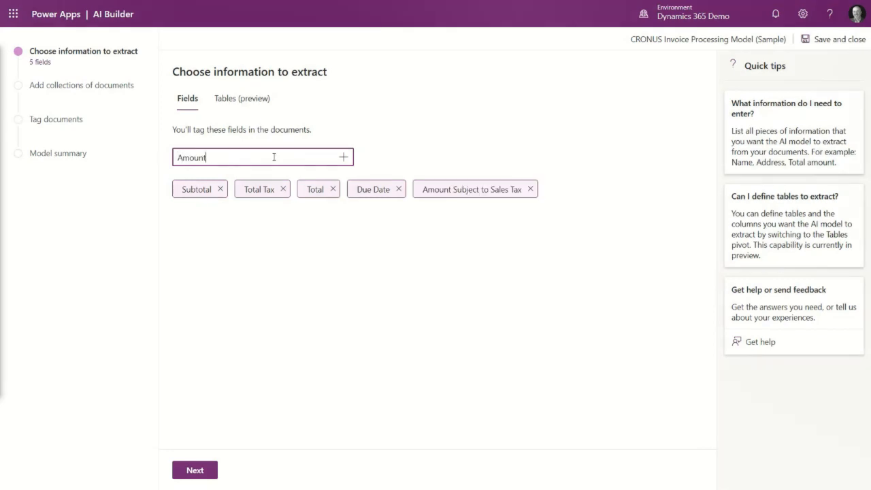
pyautogui.write(' Exempt from Sales Tax')
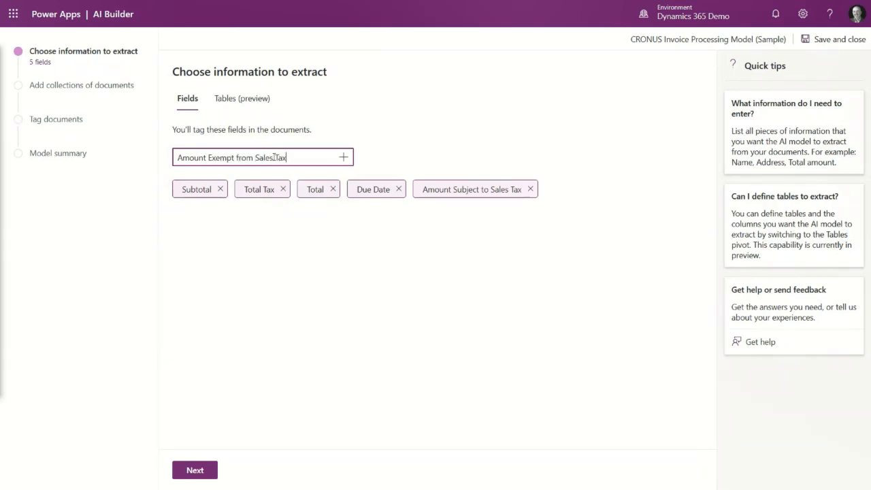
pyautogui.press('Return')
# Add the extraction fields Phone No., Payment Terms and Vendor Name.
pyautogui.write('Phone No.')
pyautogui.press('Return')
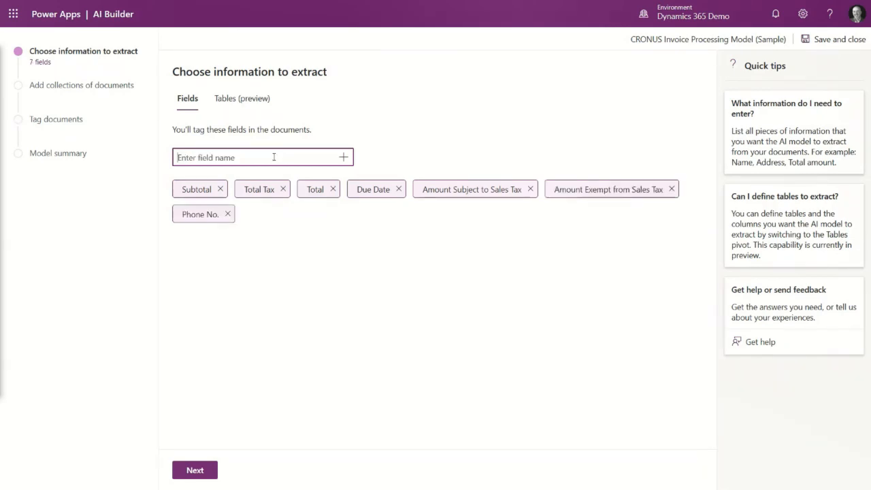
pyautogui.write('Payment Terms')
pyautogui.press('Return')
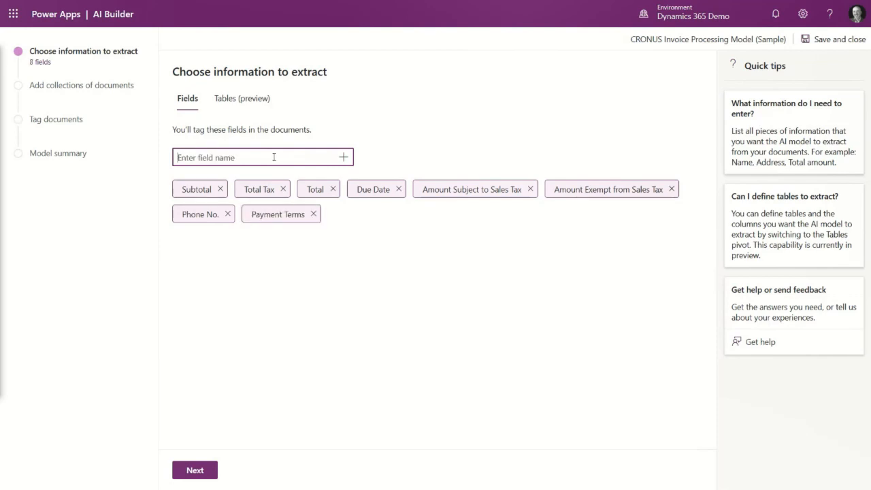
pyautogui.write('Vendor Name')
pyautogui.press('Return')
# Add the extraction fields Invoice Date, Payment Method and Invoice Number.
pyautogui.write('In')
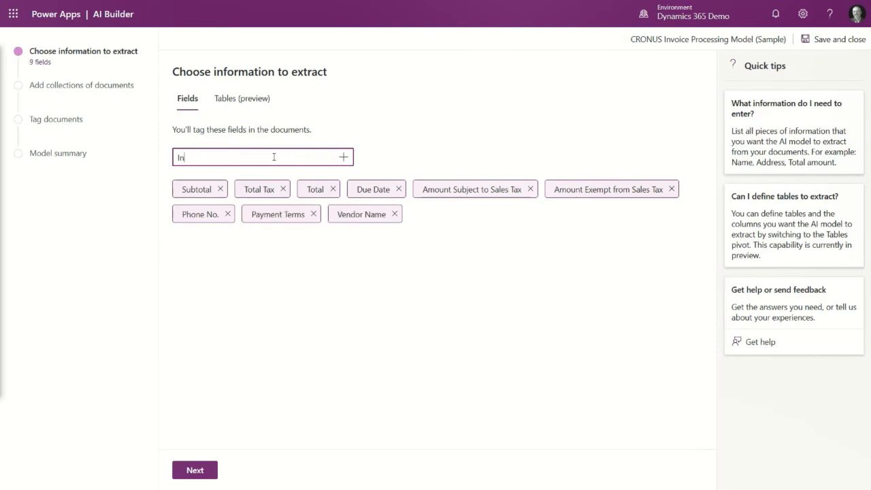
pyautogui.write('voice Date')
pyautogui.press('Return')
pyautogui.write('Payment Method')
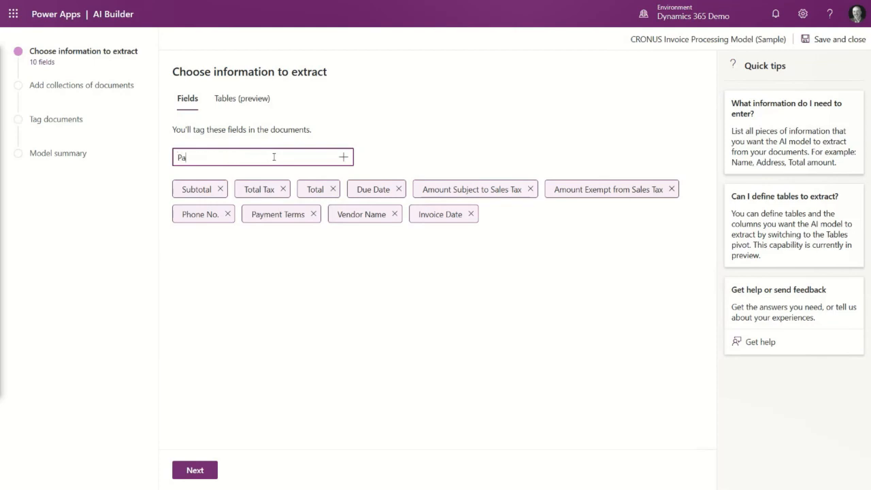
pyautogui.press('Return')
pyautogui.write('Invoice Number')
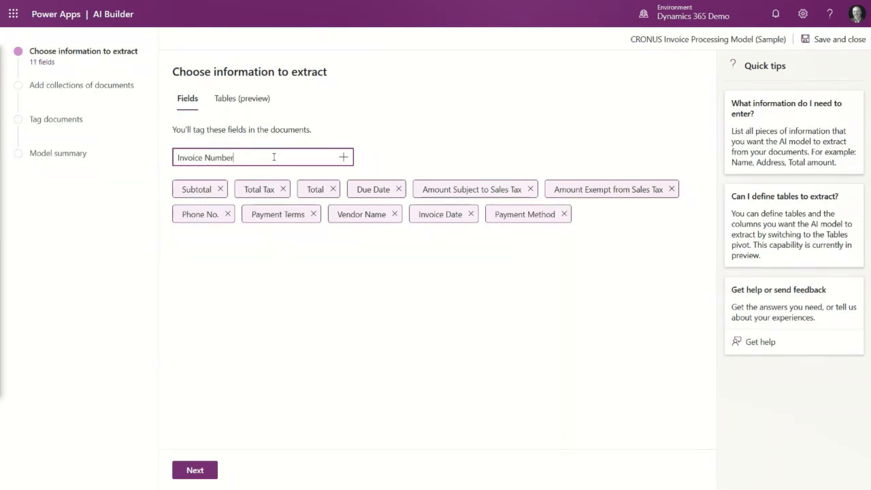
pyautogui.press('Return')
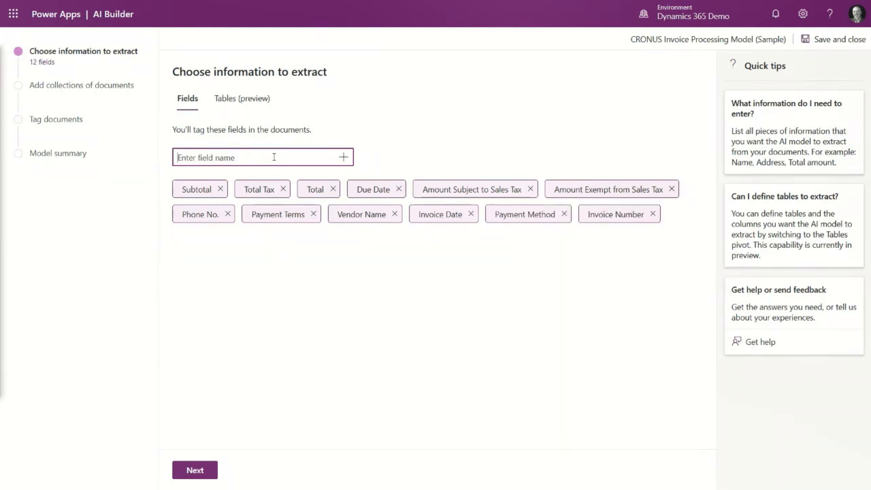
# Define a new table to extract and name it table_0.
pyautogui.click(247, 98)
pyautogui.click(211, 159)
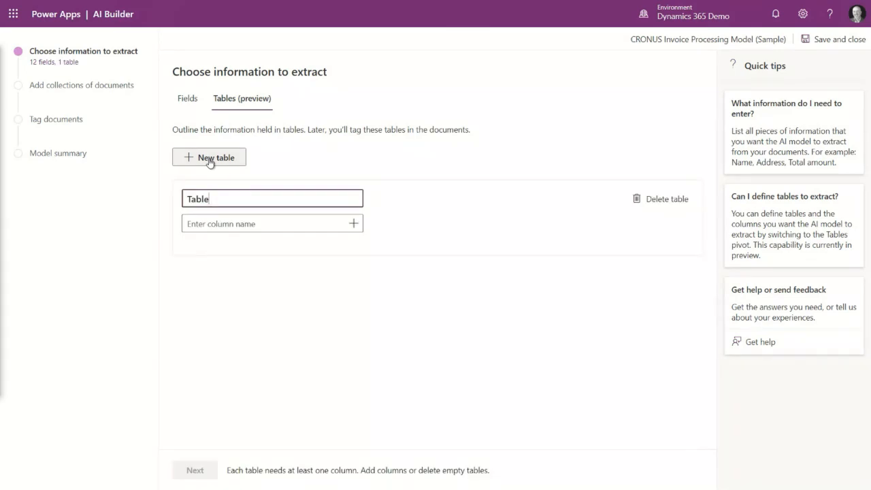
pyautogui.hotkey('ctrl', 'a')
pyautogui.write('table')
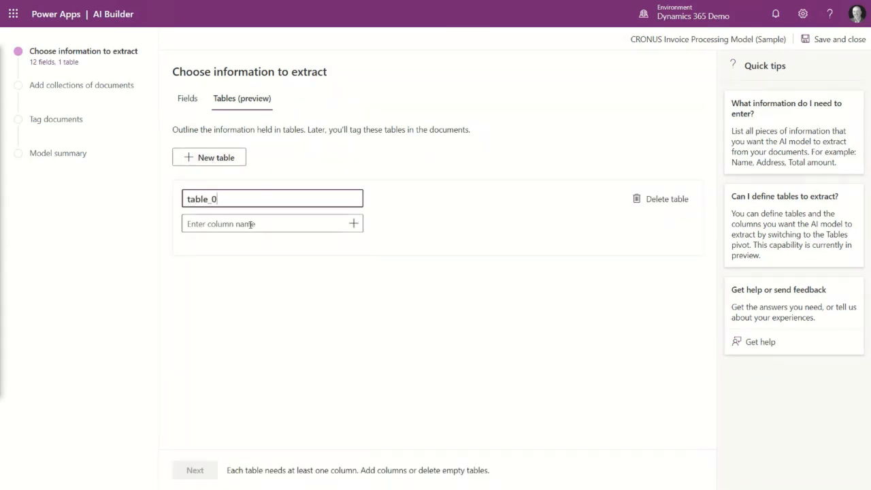
# Add the columns No., Description, Shipment Date and Quantity to table_0.
pyautogui.click(249, 224)
pyautogui.write('No.')
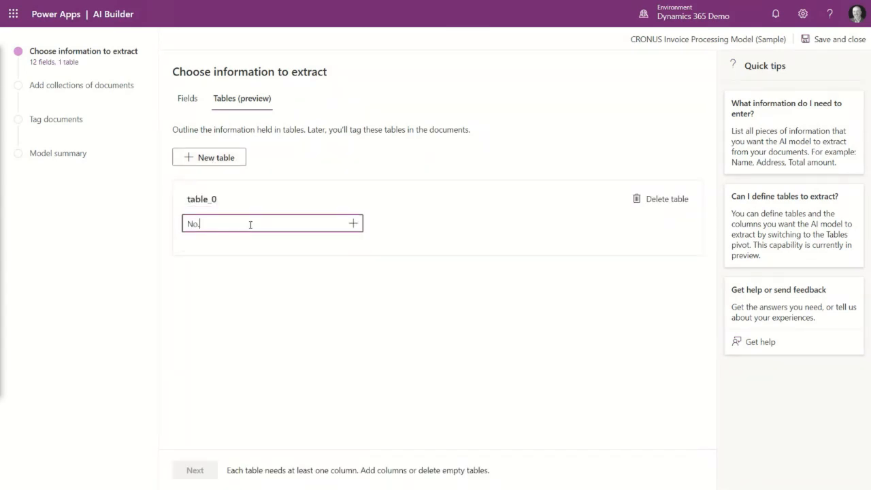
pyautogui.press('Return')
pyautogui.write('Desc')
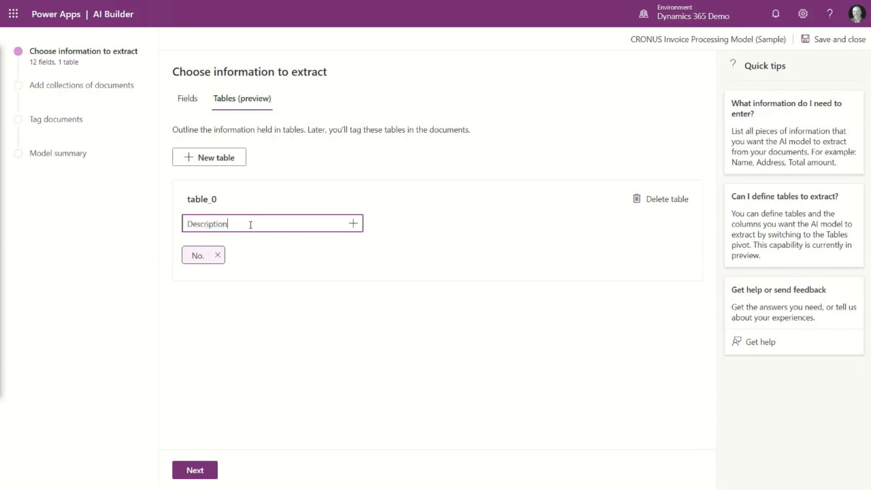
pyautogui.write('ription')
pyautogui.press('Return')
pyautogui.write('Shipment')
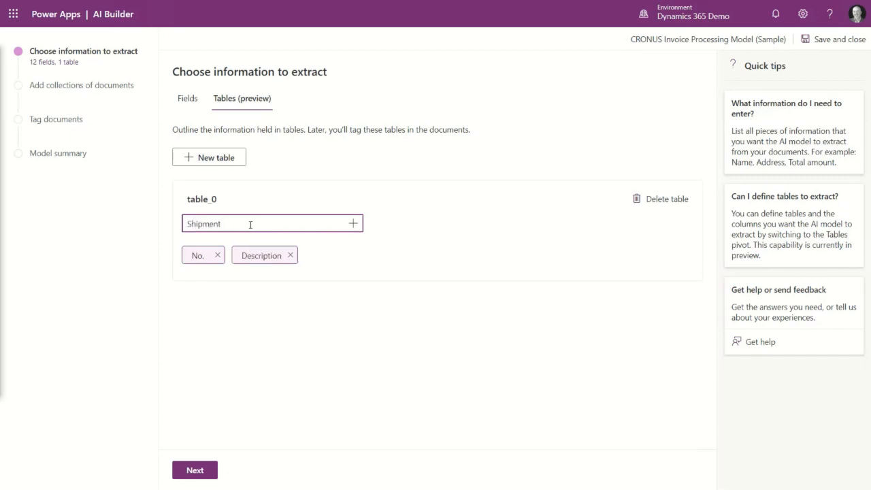
pyautogui.write(' Date')
pyautogui.press('Return')
pyautogui.write('Quantity')
pyautogui.press('Return')
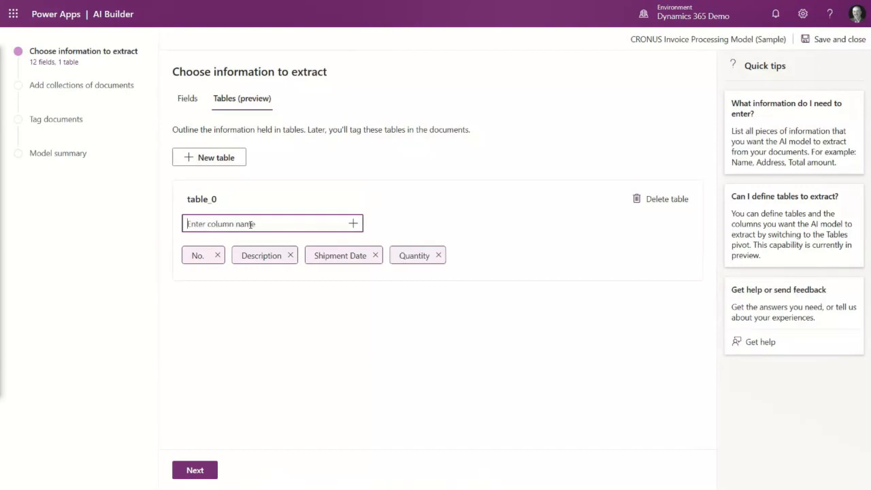
# Add the columns Unit, Unit Price and Line Amount to table_0.
pyautogui.write('Unit')
pyautogui.press('Return')
pyautogui.write('Unit Pri')
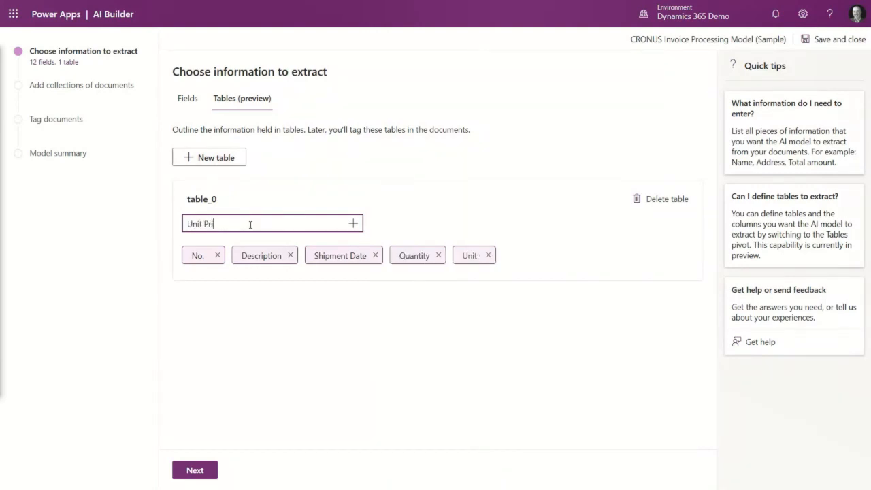
pyautogui.write('ce')
pyautogui.press('Return')
pyautogui.write('Line Amount')
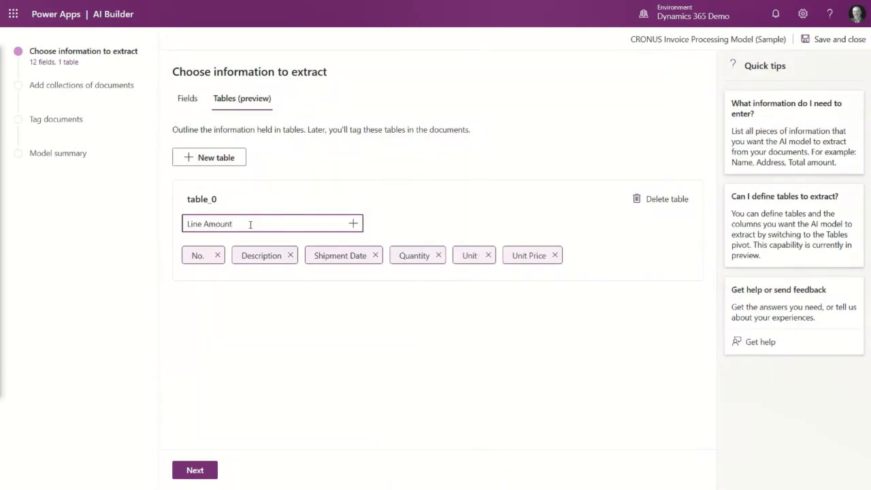
pyautogui.press('Return')
# Proceed to document collections, create a new collection, and choose local storage as the source for its documents.
pyautogui.click(193, 469)
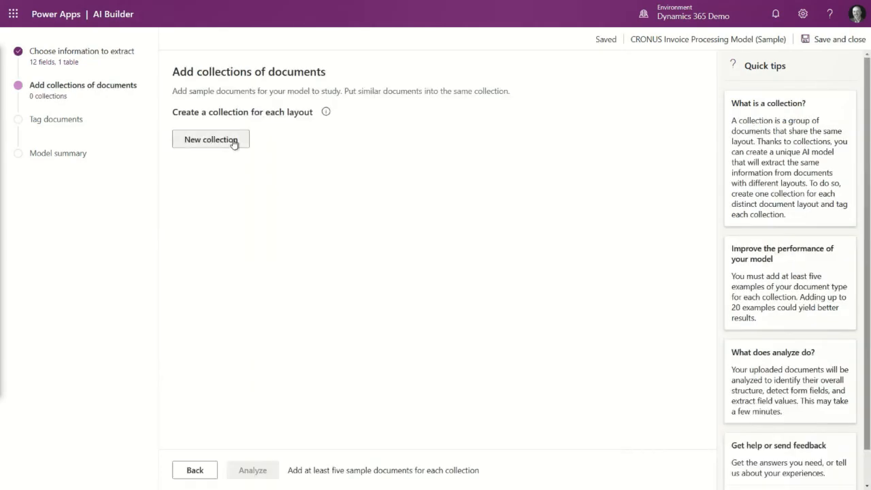
pyautogui.click(231, 140)
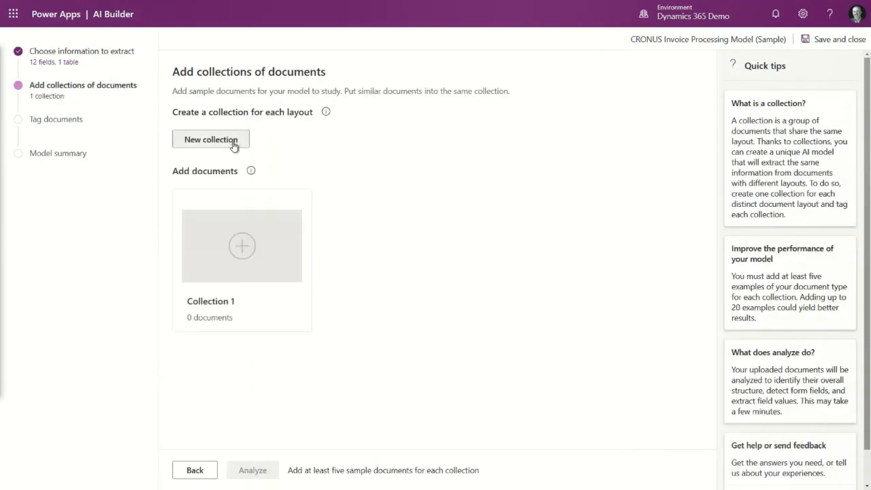
pyautogui.click(242, 247)
pyautogui.click(682, 300)
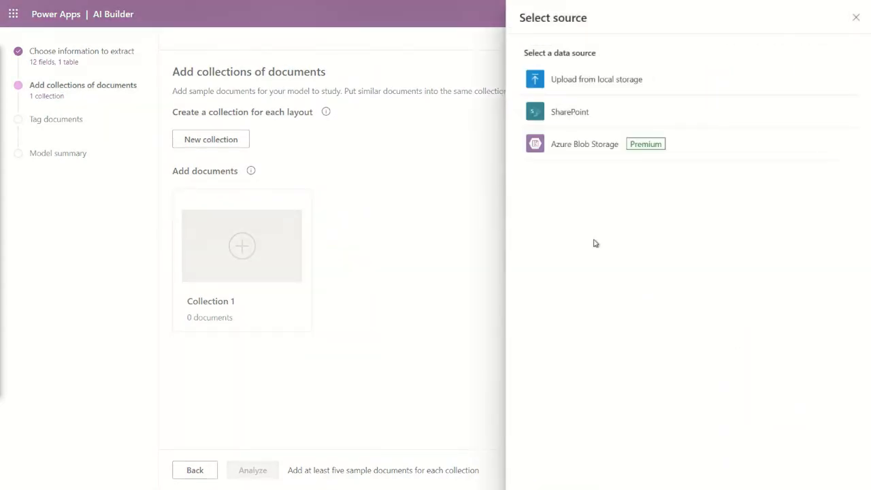
pyautogui.click(558, 81)
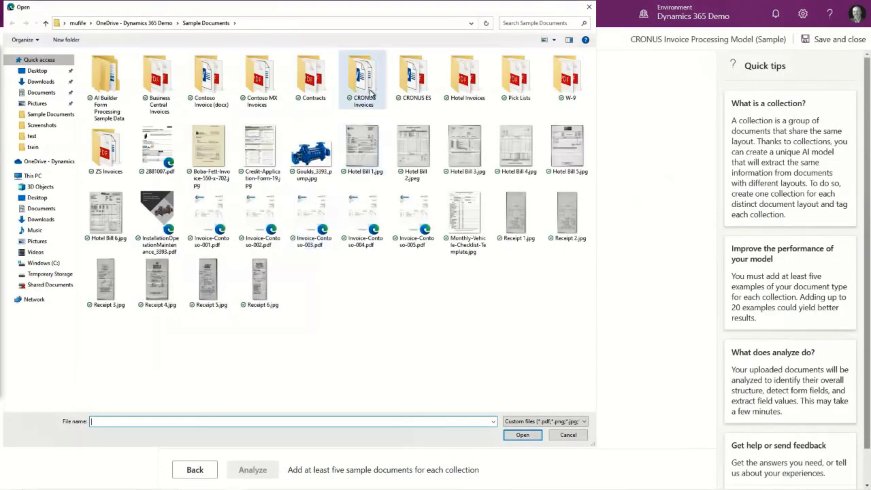
# Upload Sales Invoice PS-INV103260 to PS-INV103263 and PS-INV103267 from the CRONUS Invoices folder, and analyze the collection.
pyautogui.doubleClick(367, 85)
pyautogui.click(155, 275)
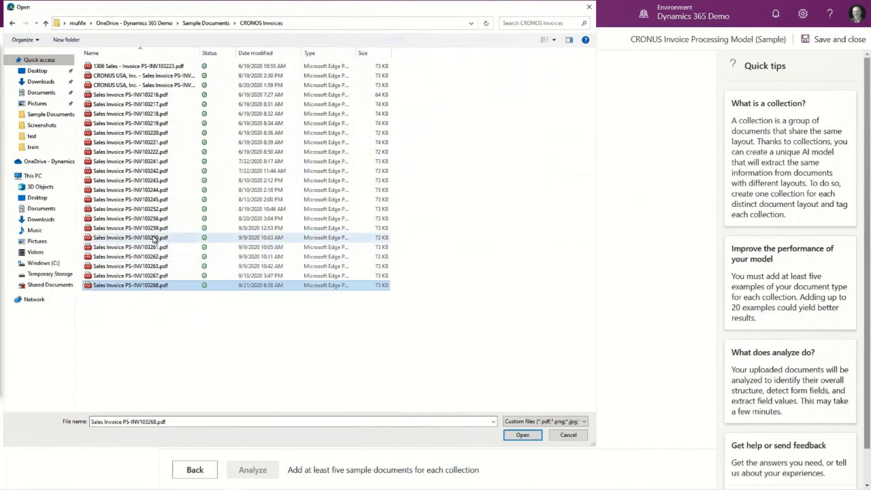
pyautogui.keyDown('shift'); pyautogui.click(160, 238); pyautogui.keyUp('shift')
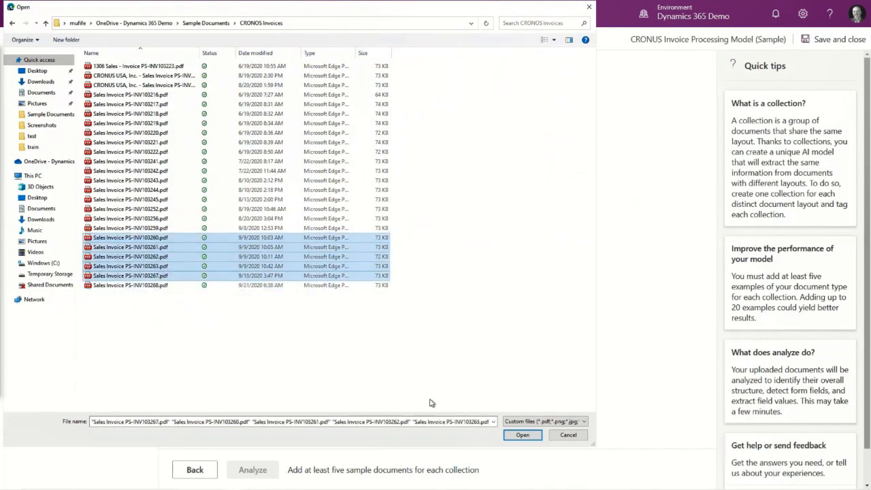
pyautogui.click(522, 434)
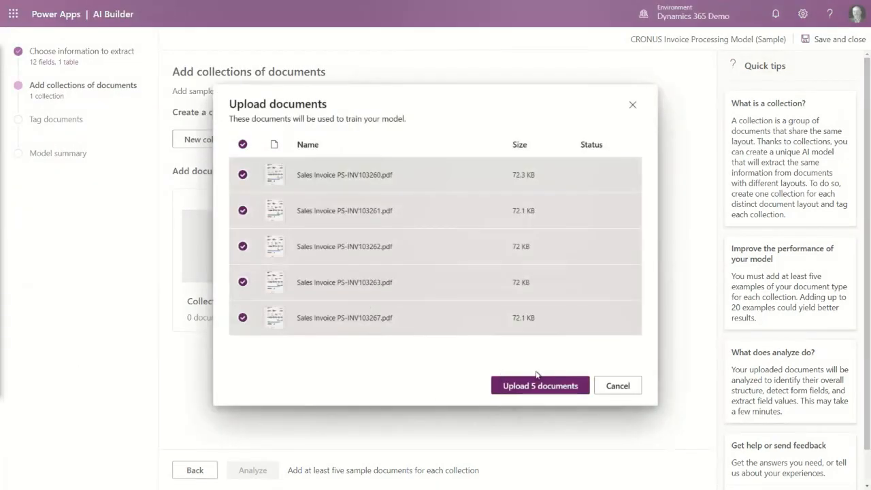
pyautogui.click(536, 385)
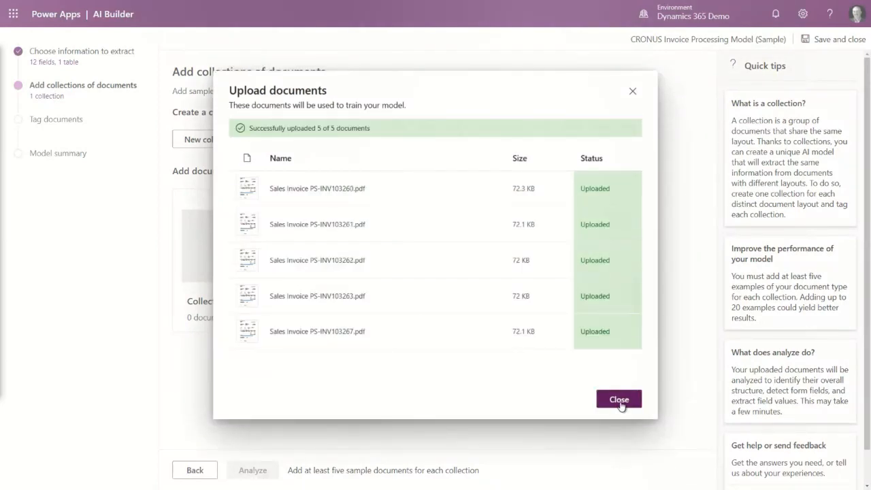
pyautogui.click(619, 399)
pyautogui.click(269, 470)
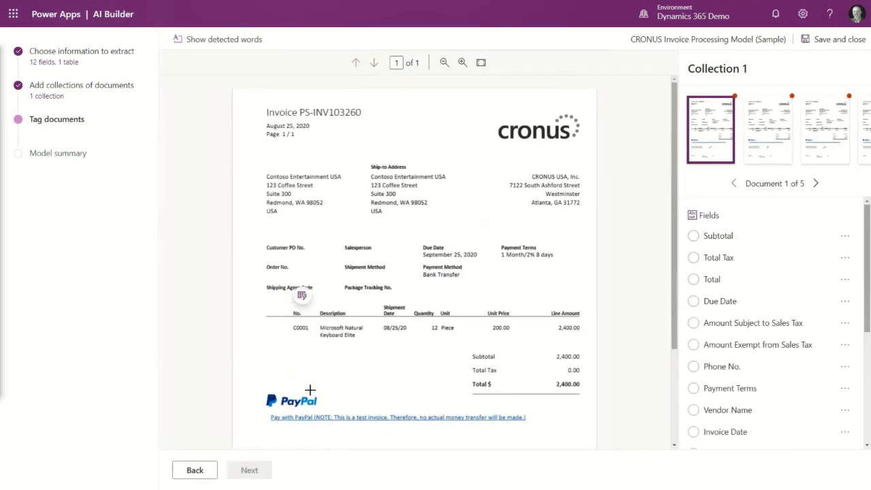
# Preview the table detected on the first invoice, and close the preview.
pyautogui.click(301, 295)
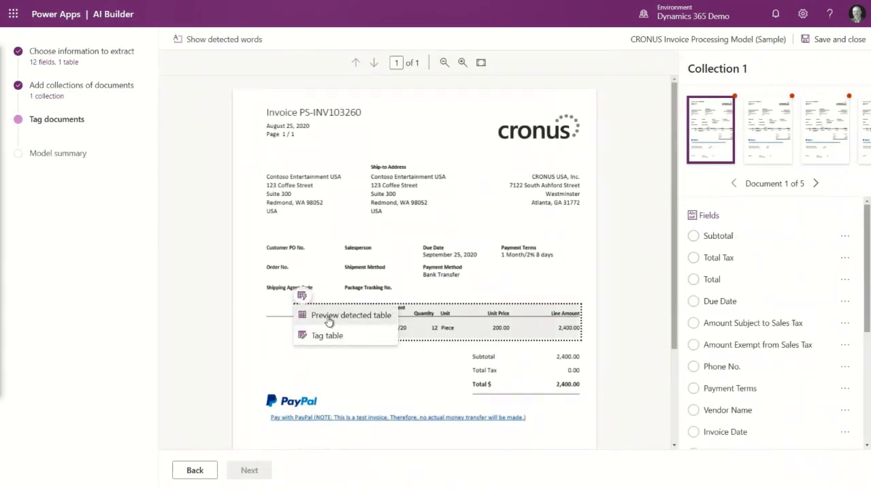
pyautogui.click(329, 320)
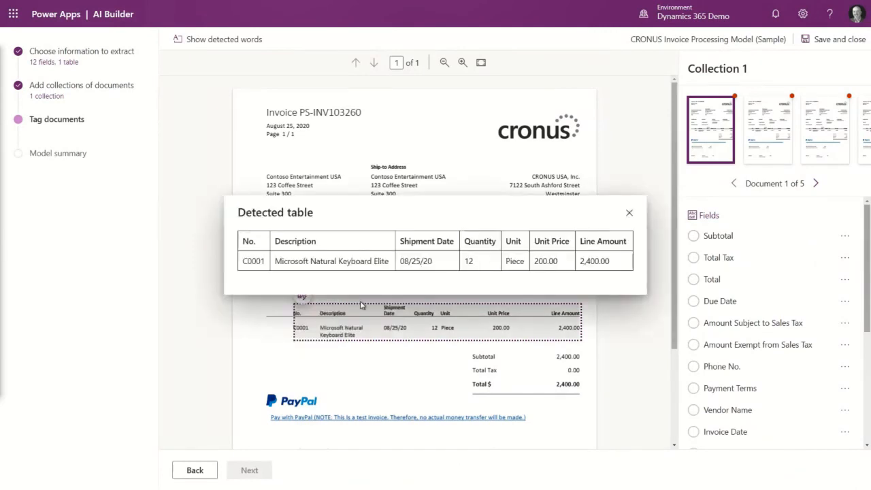
pyautogui.click(629, 213)
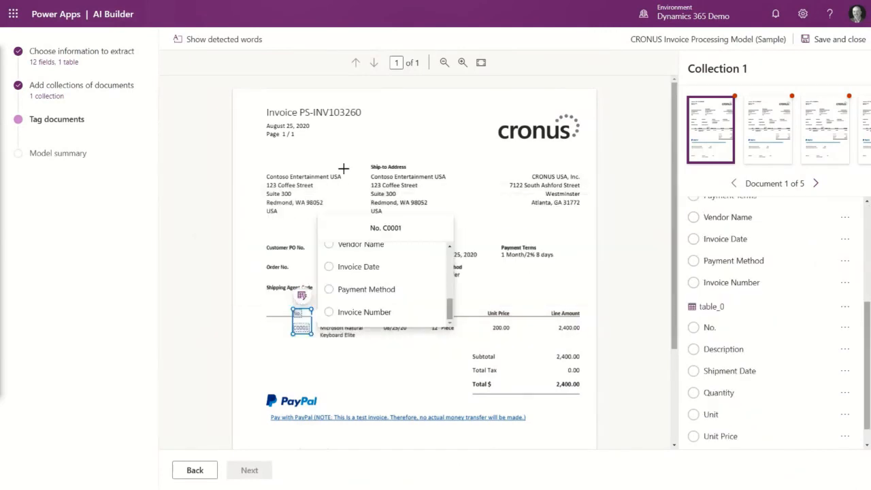
# Tag the invoice number in the first document's heading as the Invoice Number field.
pyautogui.moveTo(296, 105); pyautogui.dragTo(362, 120)
pyautogui.scroll(-3, 434, 189)
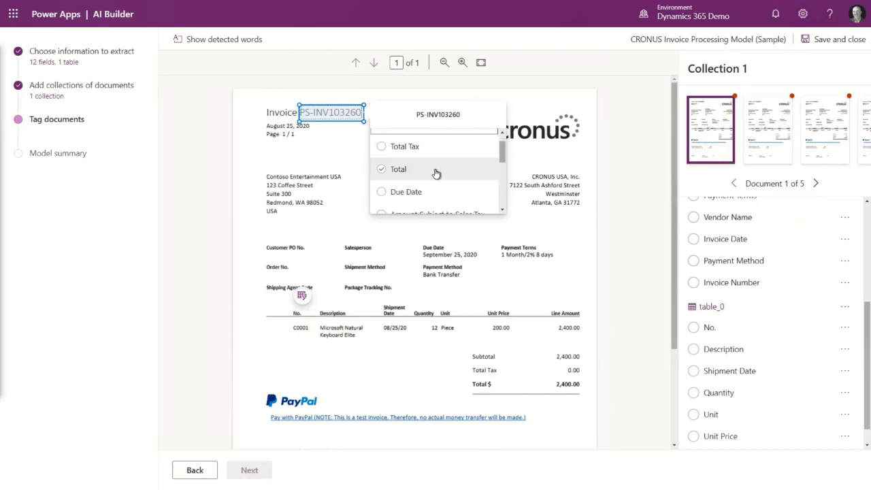
pyautogui.scroll(-2, 432, 194)
pyautogui.moveTo(393, 175); pyautogui.dragTo(434, 215)
pyautogui.click(407, 175)
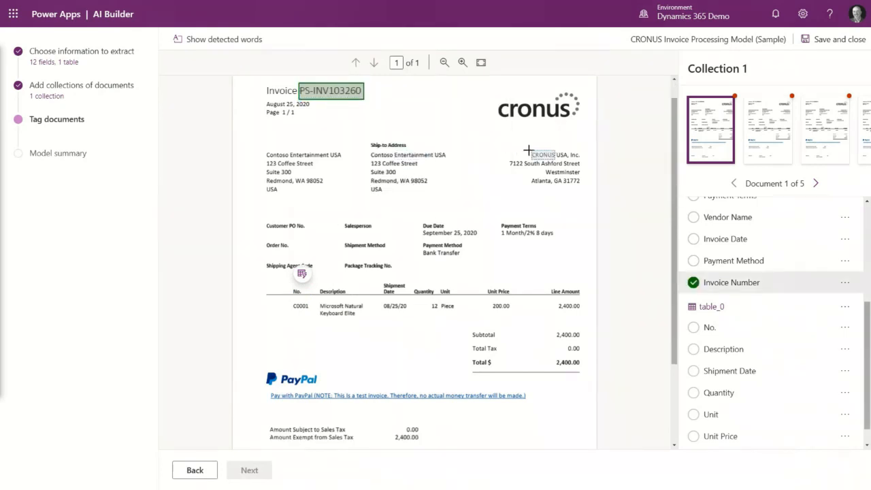
# Tag CRONUS USA, Inc. as Vendor Name and the date below the invoice heading as Invoice Date.
pyautogui.moveTo(531, 150); pyautogui.dragTo(582, 160)
pyautogui.scroll(-2, 471, 194)
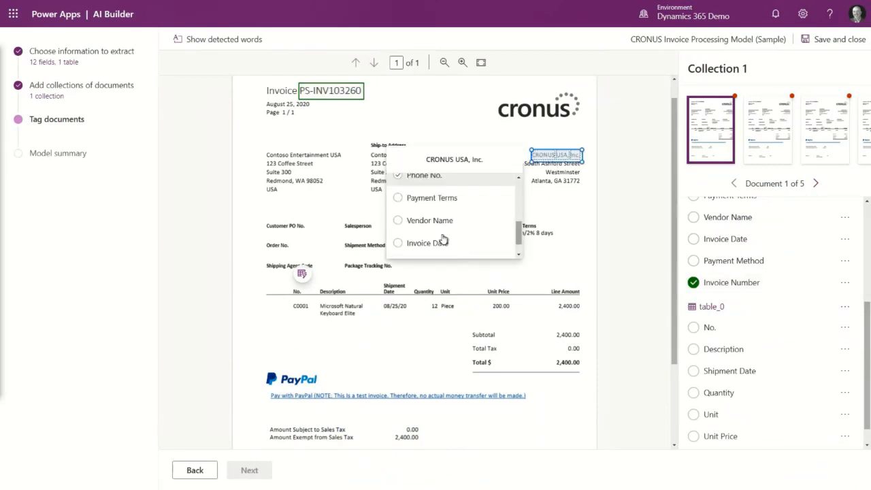
pyautogui.click(471, 195)
pyautogui.moveTo(264, 99); pyautogui.dragTo(313, 113)
pyautogui.scroll(-4, 379, 187)
pyautogui.click(359, 182)
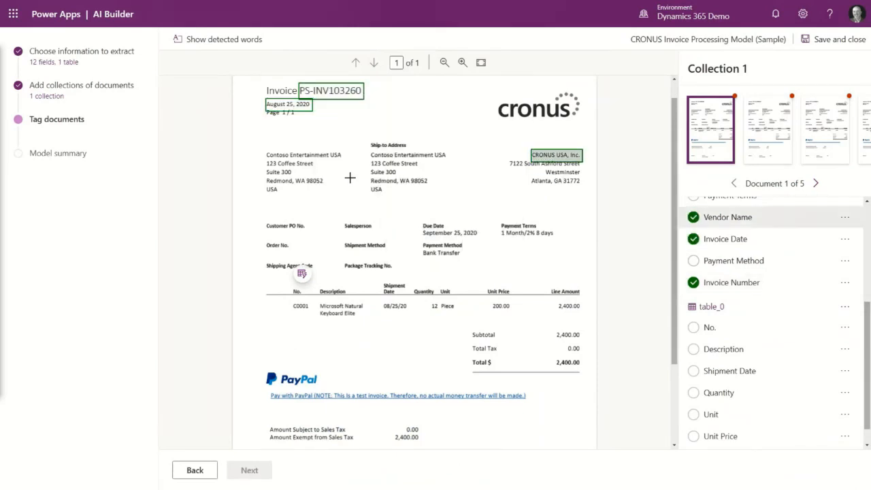
# Tag September 25, 2020 as Due Date, 1 Month/2% 8 days as Payment Terms, and Bank Transfer as Payment Method.
pyautogui.moveTo(420, 226); pyautogui.dragTo(557, 239)
pyautogui.click(316, 334)
pyautogui.scroll(-3, 468, 286)
pyautogui.click(435, 289)
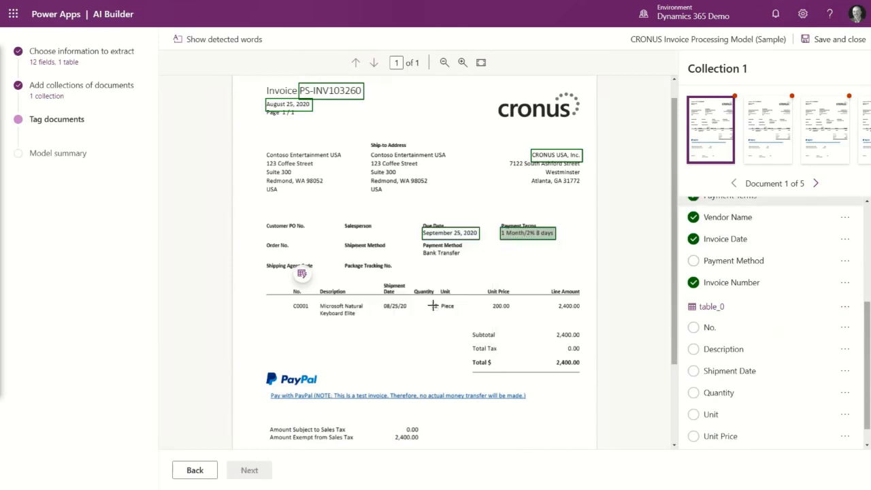
pyautogui.moveTo(422, 246); pyautogui.dragTo(463, 259)
pyautogui.scroll(-3, 374, 315)
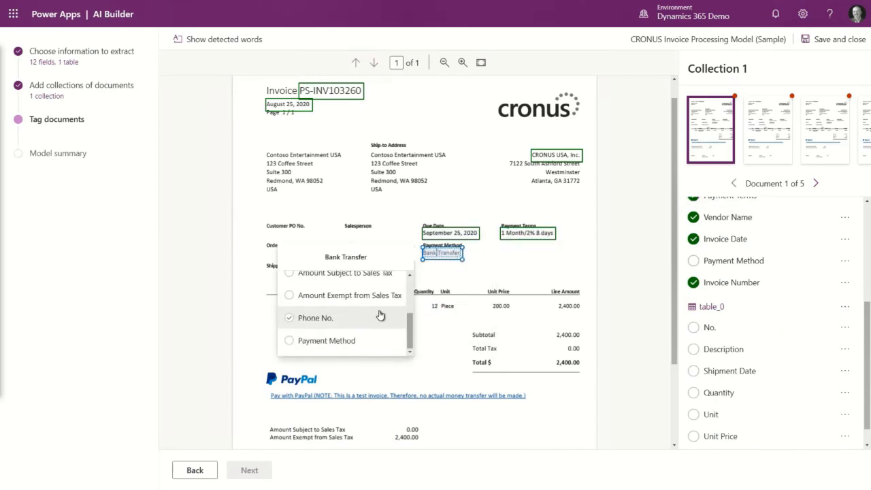
pyautogui.click(348, 322)
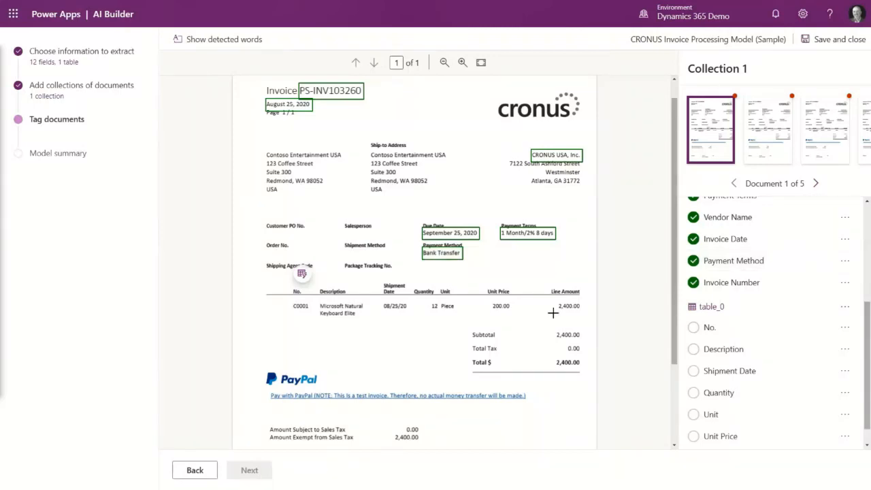
# Tag the amounts beneath the first invoice's line items as Subtotal, Total Tax and Total.
pyautogui.click(562, 334)
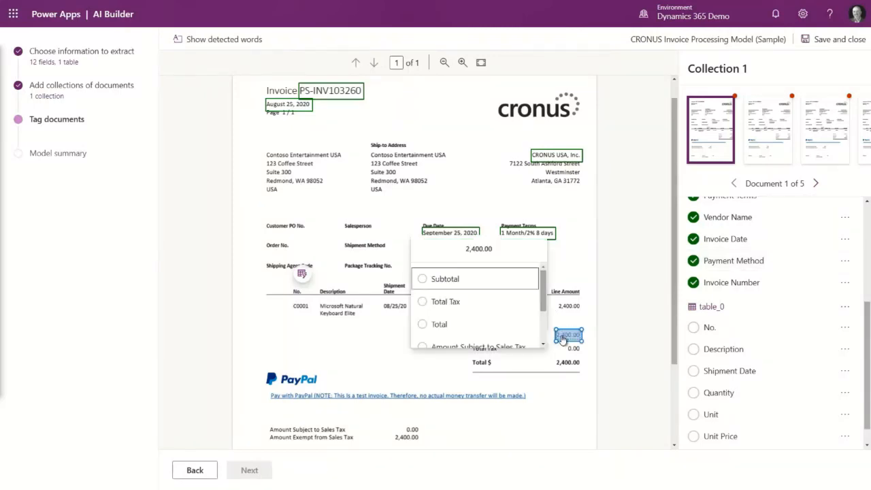
pyautogui.click(452, 281)
pyautogui.click(574, 348)
pyautogui.click(457, 292)
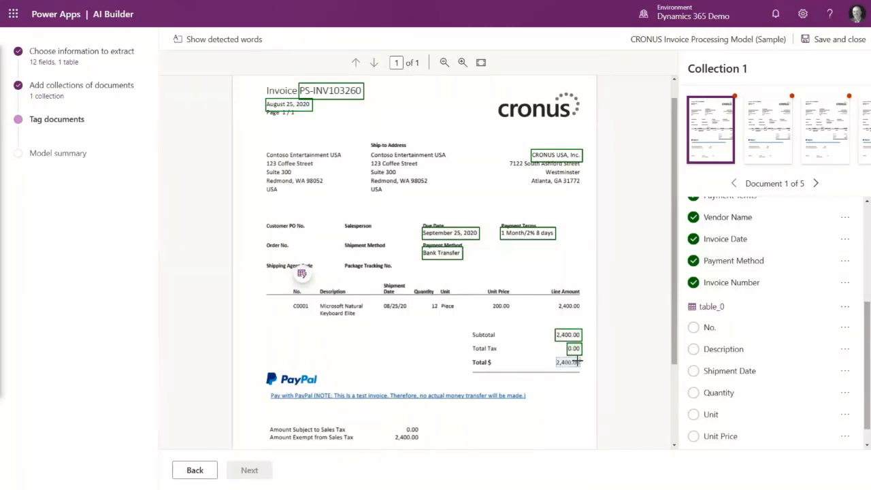
pyautogui.click(568, 362)
pyautogui.click(442, 307)
# Tag the two sales tax amounts as Amount Subject to Sales Tax and Amount Exempt from Sales Tax, and the footer phone number as Phone No.
pyautogui.click(405, 426)
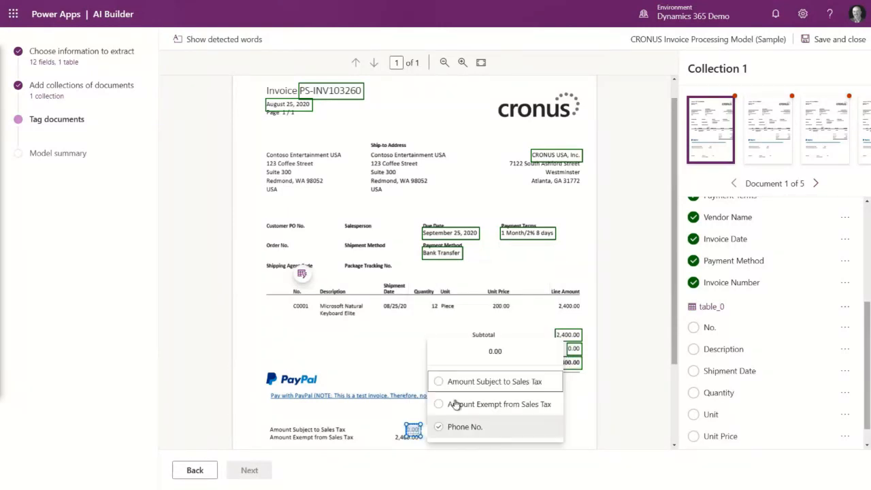
pyautogui.click(445, 382)
pyautogui.click(402, 436)
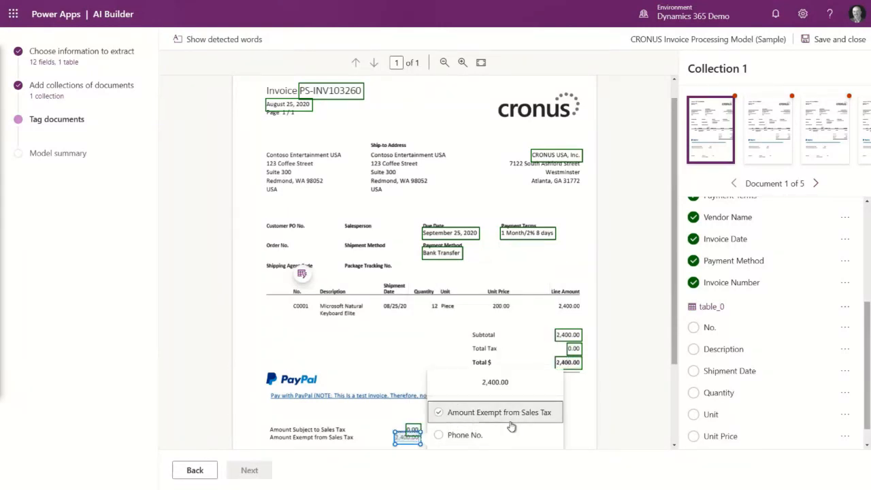
pyautogui.click(497, 412)
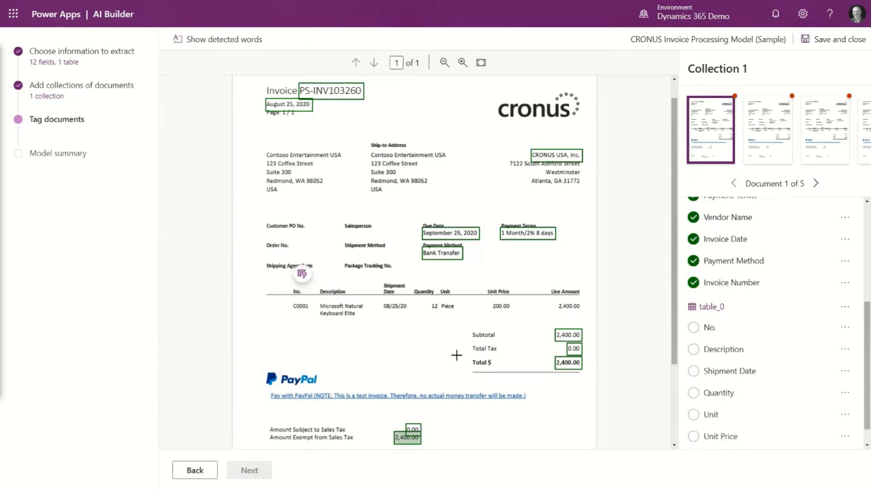
pyautogui.scroll(-3, 429, 346)
pyautogui.moveTo(346, 408); pyautogui.dragTo(395, 421)
pyautogui.click(436, 413)
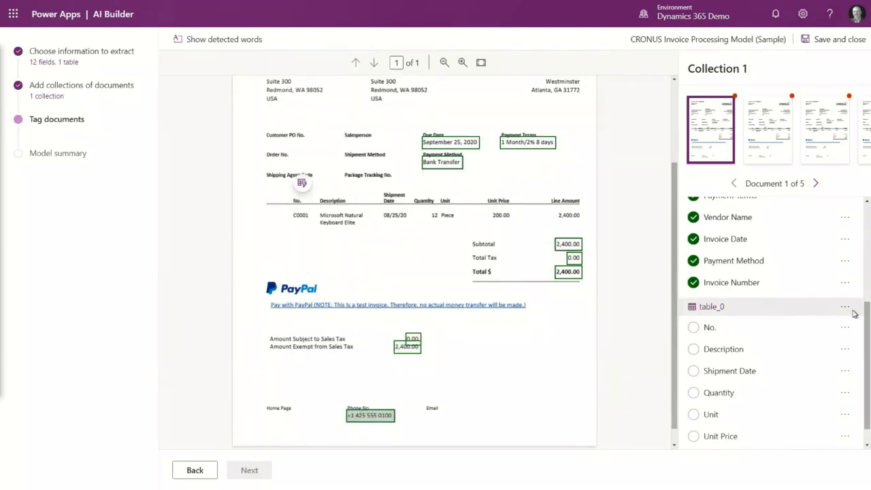
# Assign the detected line-item table to table_0 and tag its No., Description and Shipment Date columns.
pyautogui.click(302, 183)
pyautogui.click(320, 224)
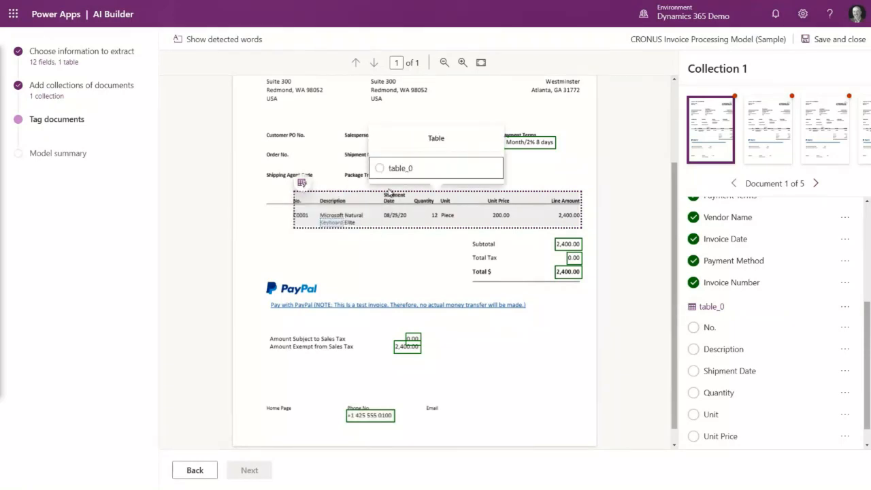
pyautogui.click(387, 176)
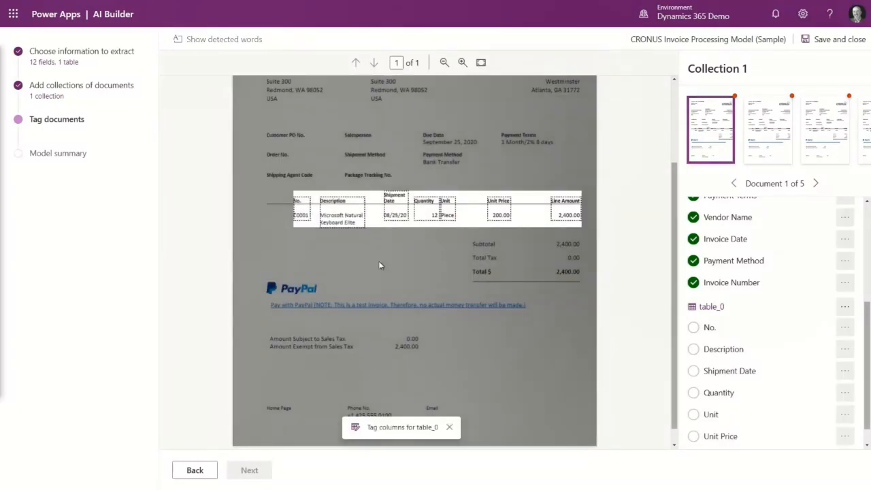
pyautogui.click(342, 211)
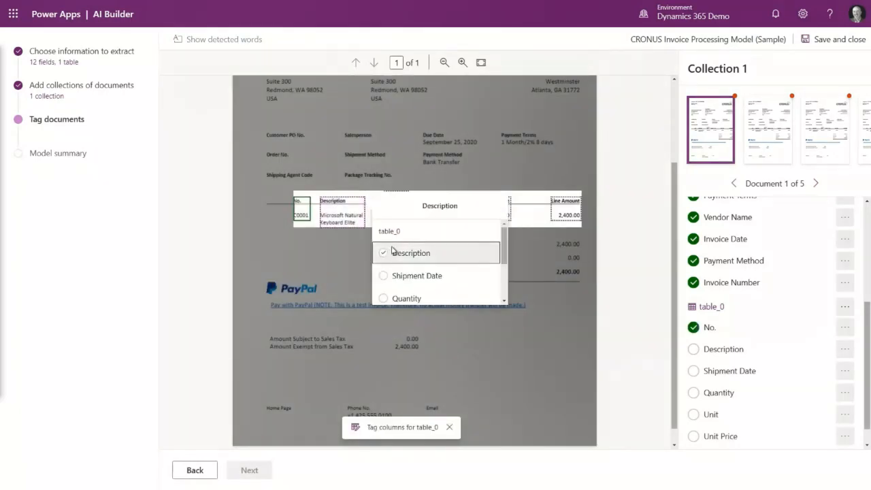
pyautogui.click(401, 250)
pyautogui.click(396, 208)
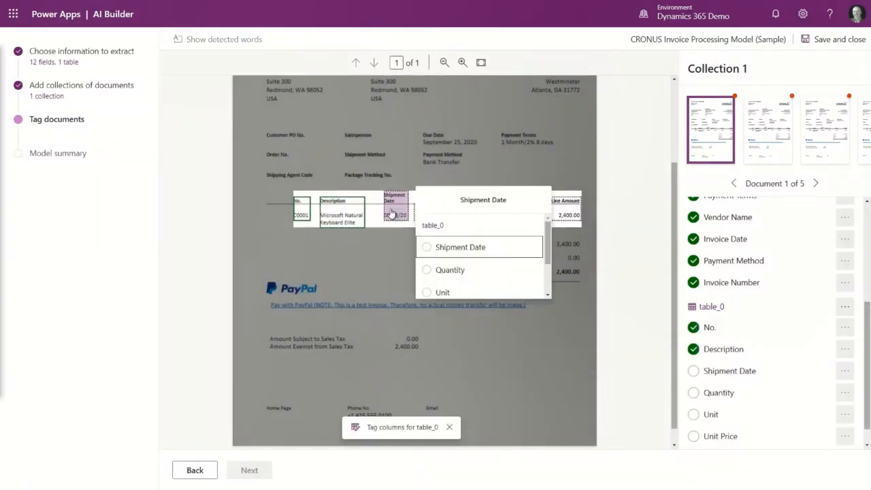
pyautogui.click(446, 247)
# Tag the remaining table_0 columns as Quantity, Unit, Unit Price and Line Amount.
pyautogui.click(425, 211)
pyautogui.click(404, 286)
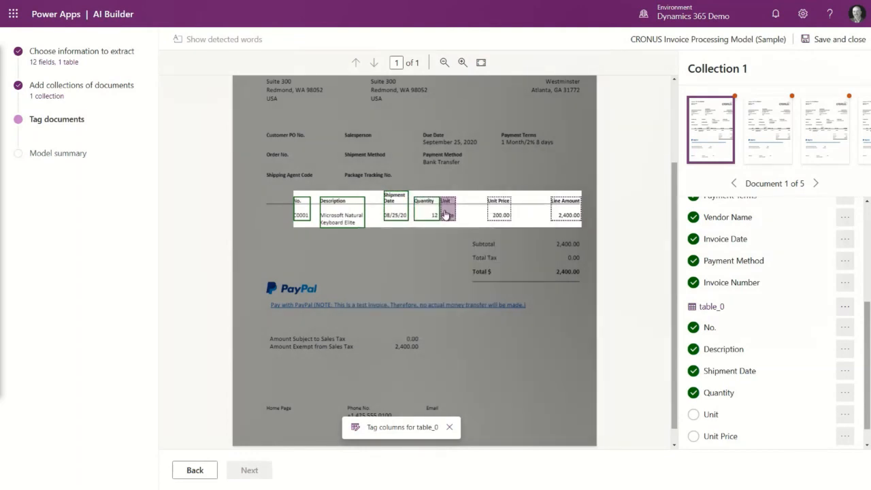
pyautogui.click(447, 208)
pyautogui.click(322, 253)
pyautogui.click(499, 208)
pyautogui.click(377, 251)
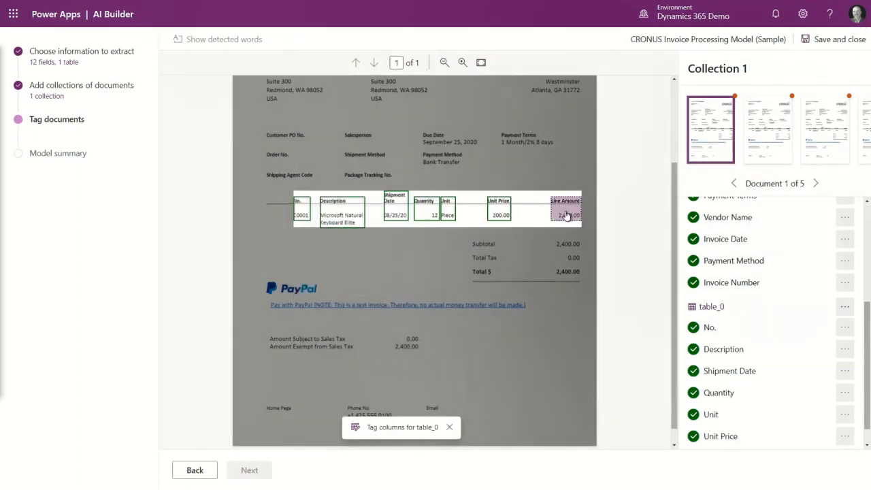
pyautogui.click(566, 215)
pyautogui.click(462, 253)
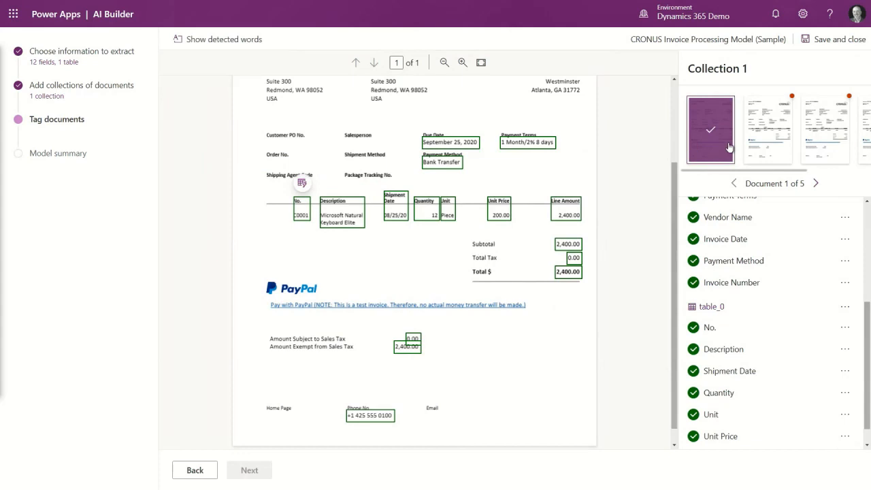
# On the second invoice, tag the vendor name, invoice number and invoice date with their matching fields.
pyautogui.click(817, 184)
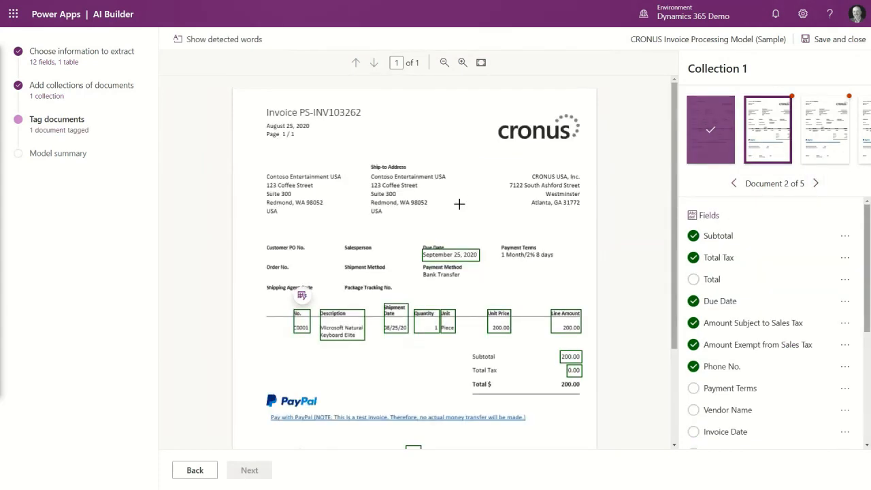
pyautogui.click(556, 176)
pyautogui.click(462, 252)
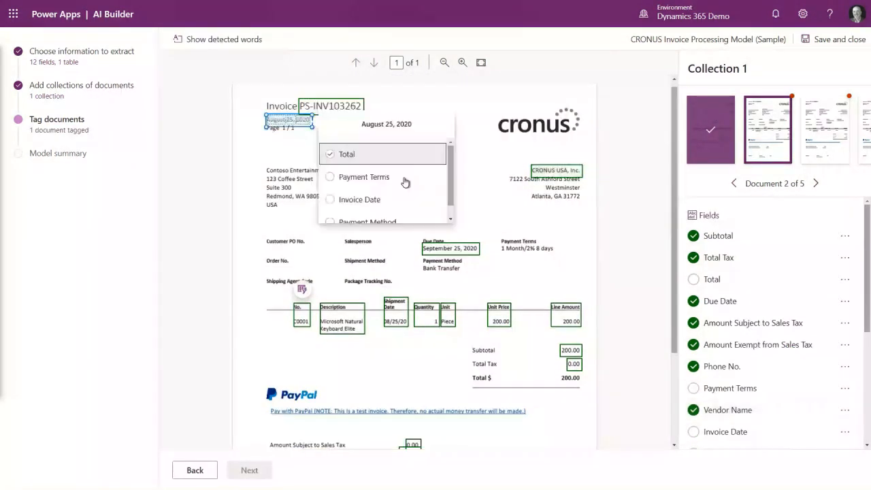
pyautogui.click(400, 198)
# Tag the Payment Terms, Payment Method and Total values on the second invoice.
pyautogui.moveTo(500, 242); pyautogui.dragTo(557, 256)
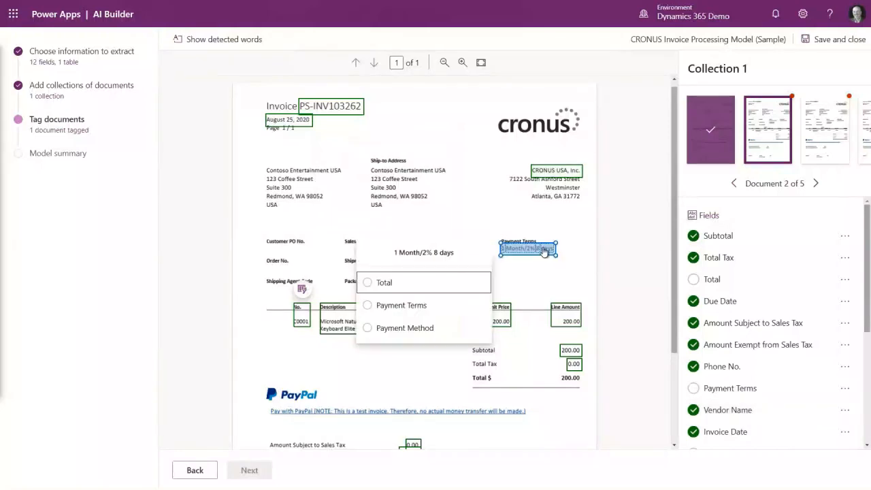
pyautogui.click(420, 308)
pyautogui.moveTo(423, 264); pyautogui.dragTo(462, 273)
pyautogui.click(341, 268)
pyautogui.click(573, 378)
pyautogui.click(443, 376)
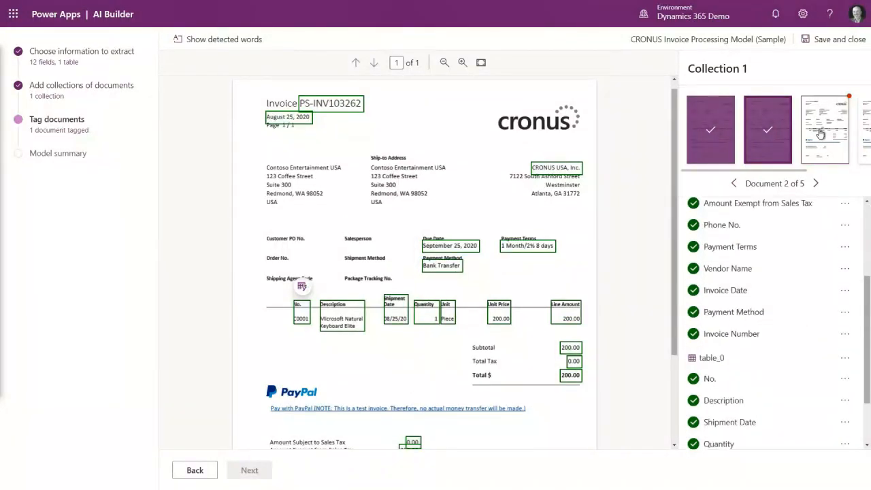
# Tag the untagged fields on the third invoice, including Vendor Name and Invoice Number.
pyautogui.click(576, 177)
pyautogui.click(445, 265)
pyautogui.moveTo(299, 106); pyautogui.dragTo(363, 119)
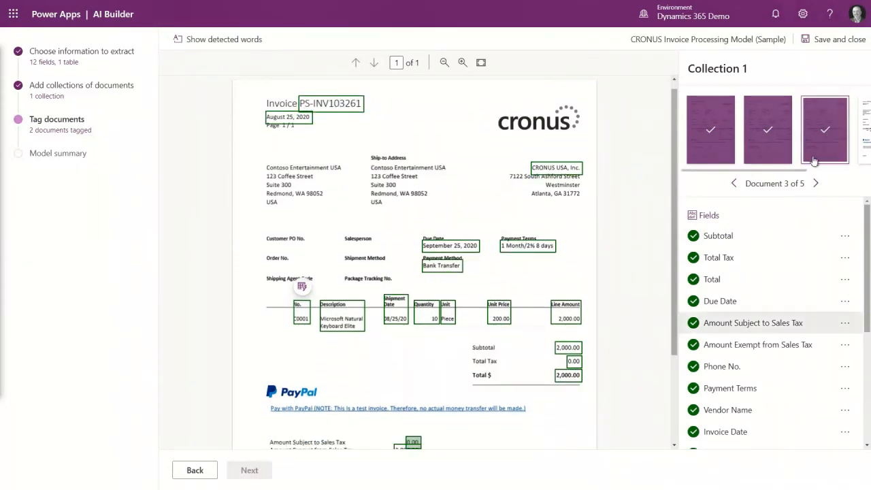
# On the fourth invoice, tag CRONUS USA, Inc. as Vendor Name, the heading number as Invoice Number, and August 25, 2020 as Invoice Date.
pyautogui.click(815, 183)
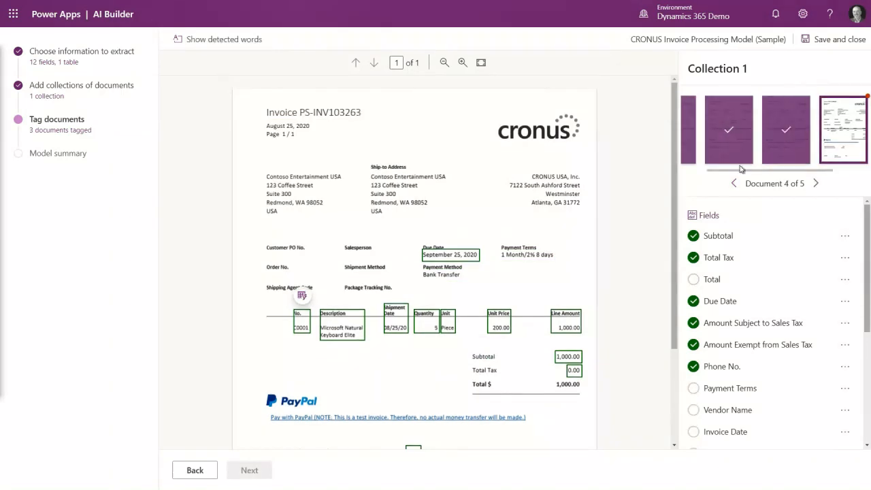
pyautogui.moveTo(531, 173); pyautogui.dragTo(583, 178)
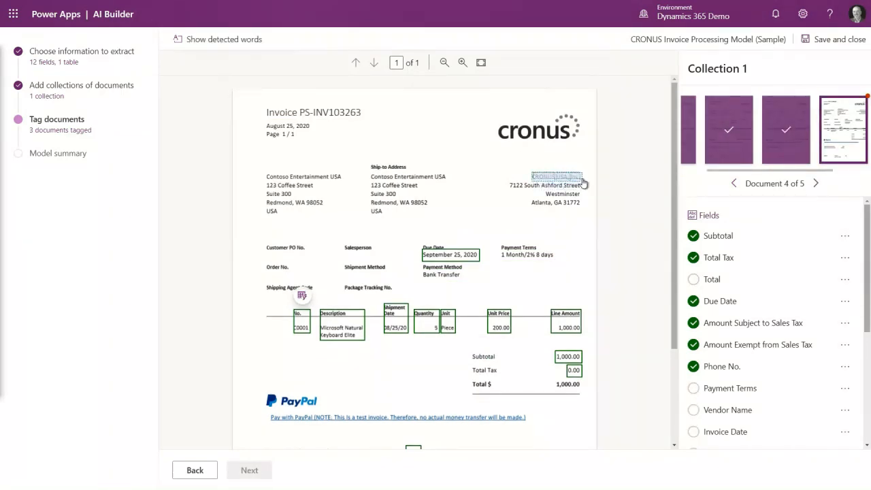
pyautogui.click(626, 255)
pyautogui.moveTo(299, 105); pyautogui.dragTo(363, 119)
pyautogui.scroll(-2, 420, 189)
pyautogui.click(417, 138)
pyautogui.scroll(1, 416, 139)
pyautogui.moveTo(265, 121); pyautogui.dragTo(312, 134)
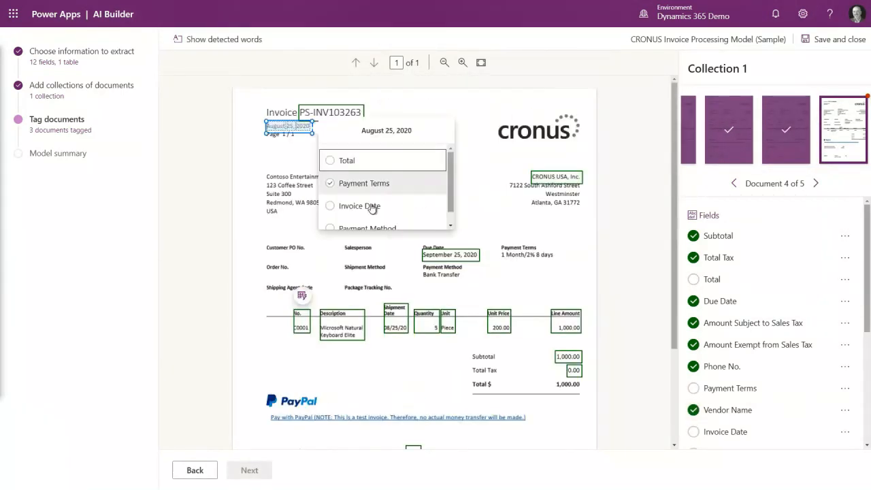
pyautogui.click(371, 206)
# Tag the Payment Terms, Payment Method and Total values on the fourth invoice.
pyautogui.moveTo(499, 249); pyautogui.dragTo(557, 260)
pyautogui.click(393, 232)
pyautogui.moveTo(420, 270); pyautogui.dragTo(460, 279)
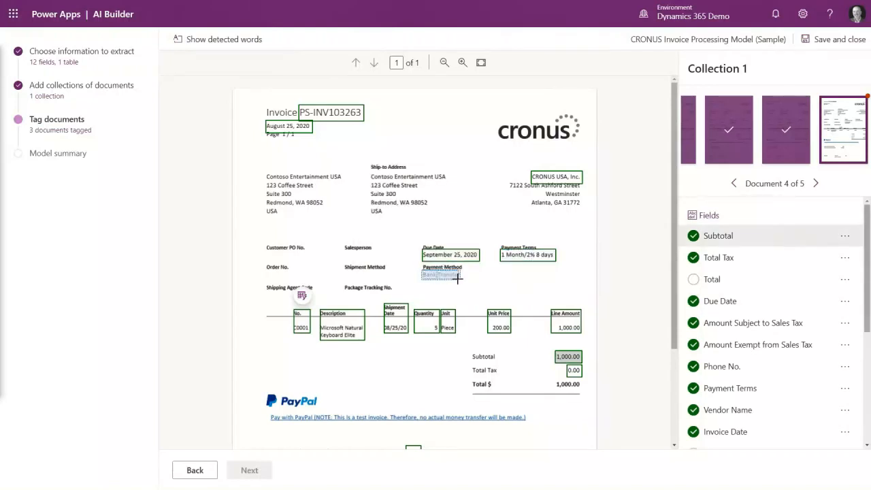
pyautogui.click(326, 261)
pyautogui.click(565, 386)
pyautogui.click(463, 372)
# On the fifth invoice, tag the Vendor Name, Invoice Number and Invoice Date values.
pyautogui.click(816, 183)
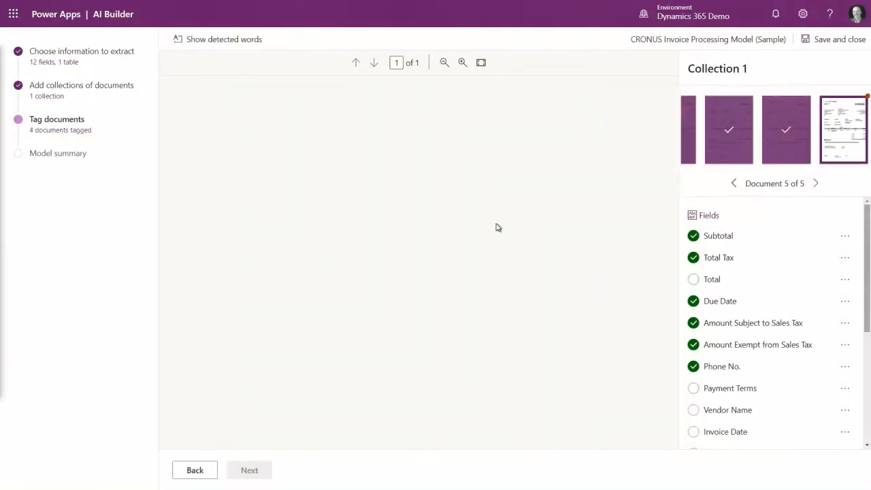
pyautogui.moveTo(530, 170); pyautogui.dragTo(583, 184)
pyautogui.click(456, 255)
pyautogui.moveTo(299, 104); pyautogui.dragTo(364, 119)
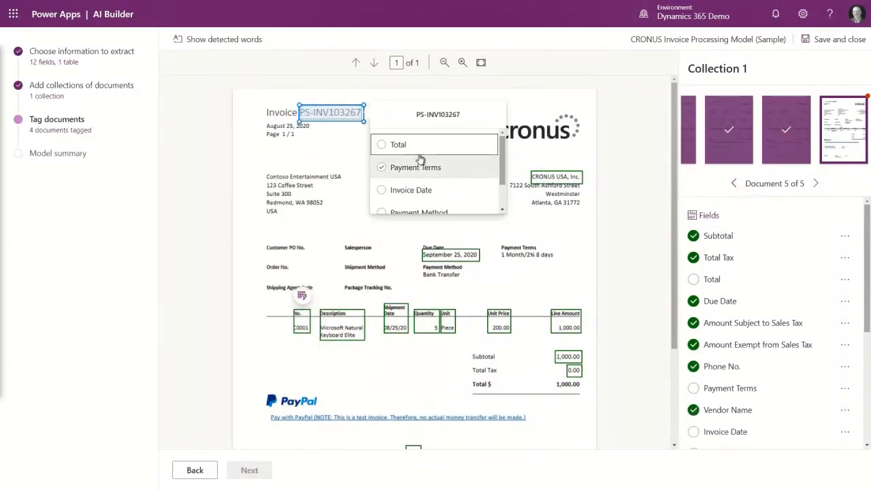
pyautogui.click(420, 159)
pyautogui.moveTo(265, 122); pyautogui.dragTo(311, 129)
pyautogui.click(347, 203)
# Tag 1 Month/2% 8 days as Payment Terms, Bank Transfer as Payment Method, and the total amount as Total on the fifth invoice.
pyautogui.moveTo(500, 244); pyautogui.dragTo(558, 256)
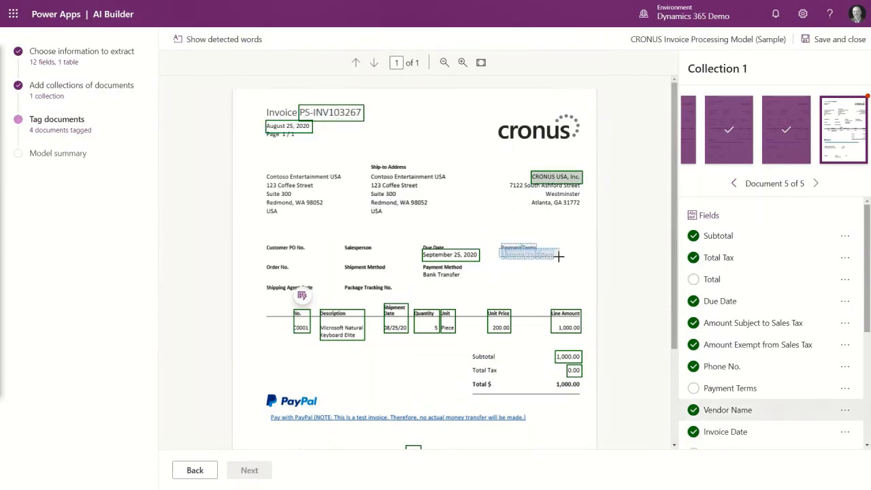
pyautogui.click(410, 230)
pyautogui.moveTo(421, 271); pyautogui.dragTo(463, 279)
pyautogui.click(326, 269)
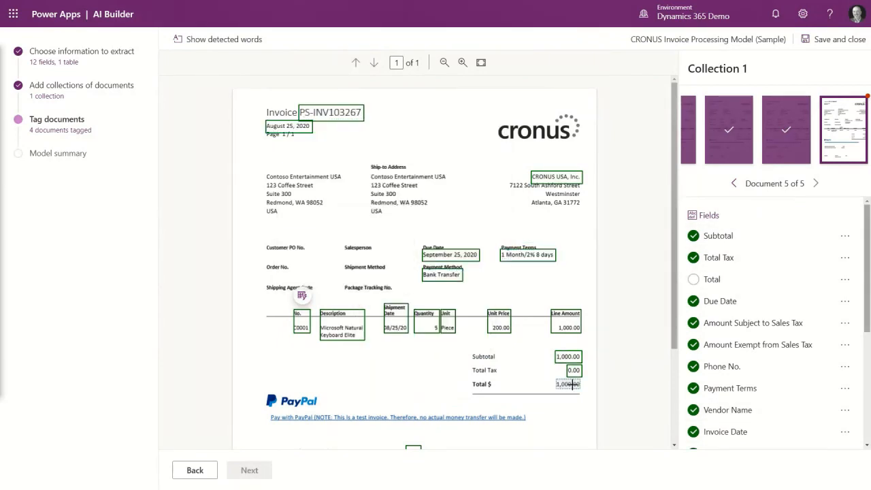
pyautogui.click(572, 385)
pyautogui.click(489, 380)
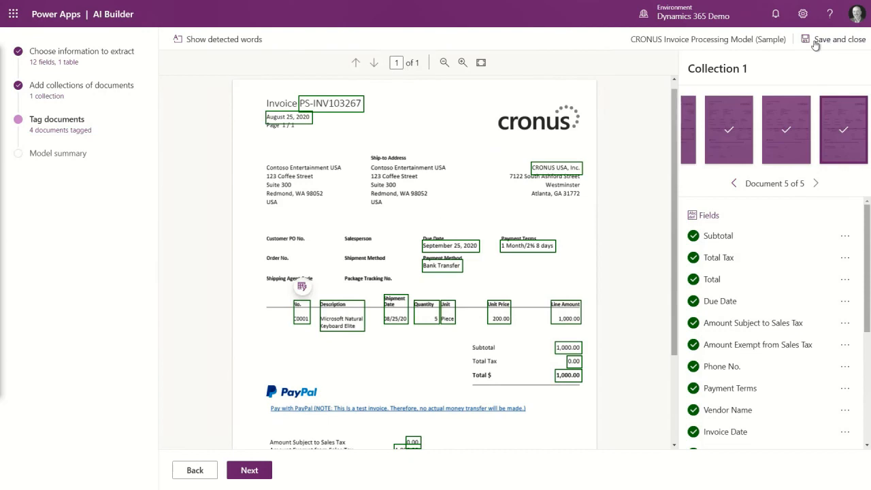
# Proceed to the model summary, train the CRONUS Invoice Processing Model (Sample), and return to the list of models.
pyautogui.click(246, 471)
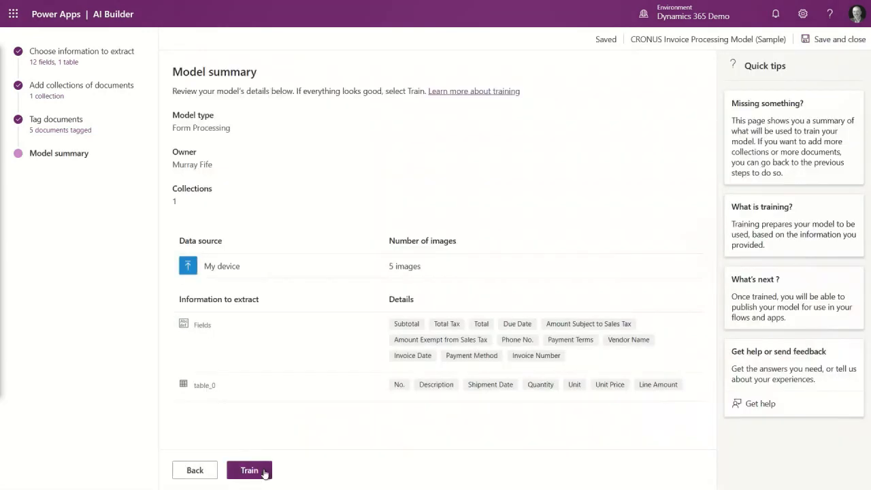
pyautogui.click(266, 470)
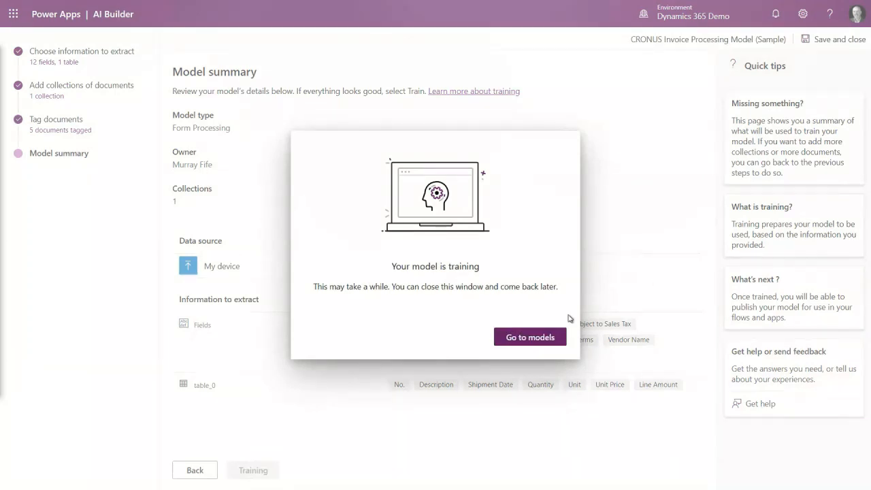
pyautogui.click(535, 334)
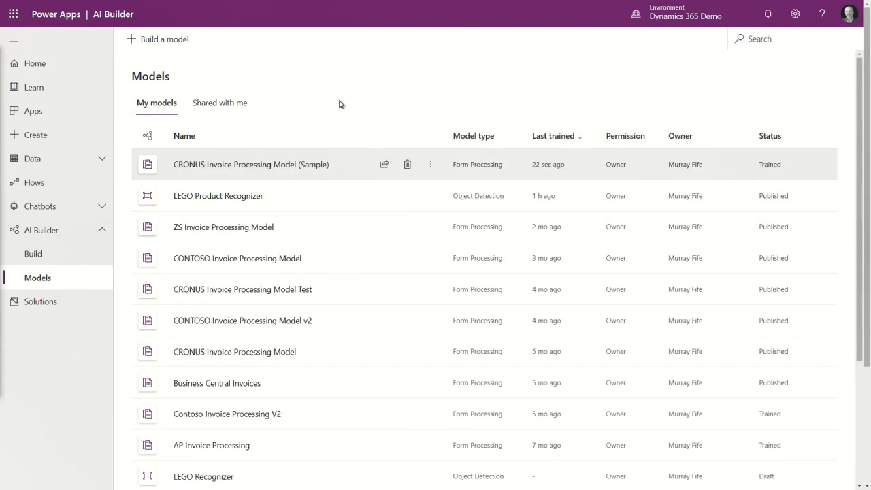
# Open the CRONUS Invoice Processing Model (Sample) and run a quick test on an invoice file.
pyautogui.click(217, 167)
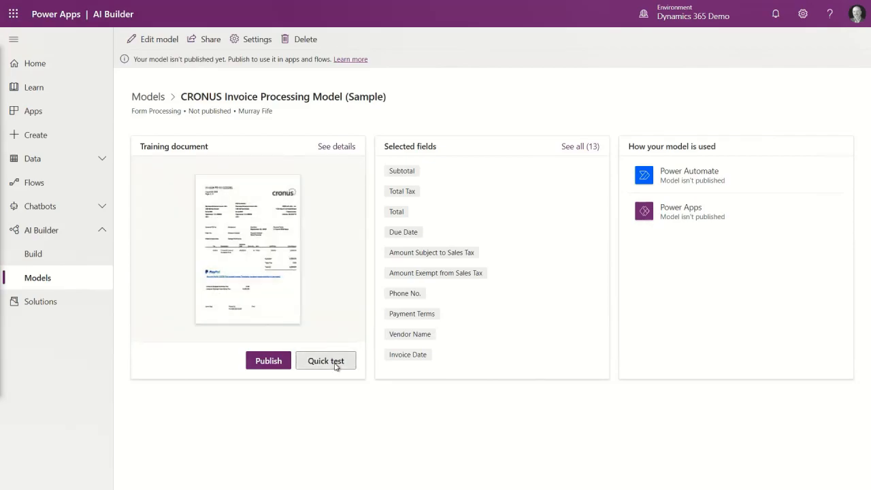
pyautogui.click(335, 364)
pyautogui.click(407, 325)
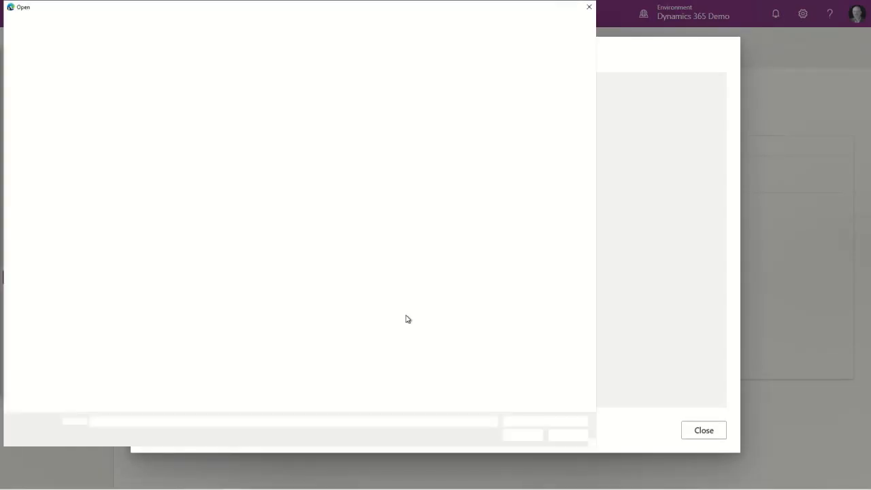
pyautogui.doubleClick(153, 218)
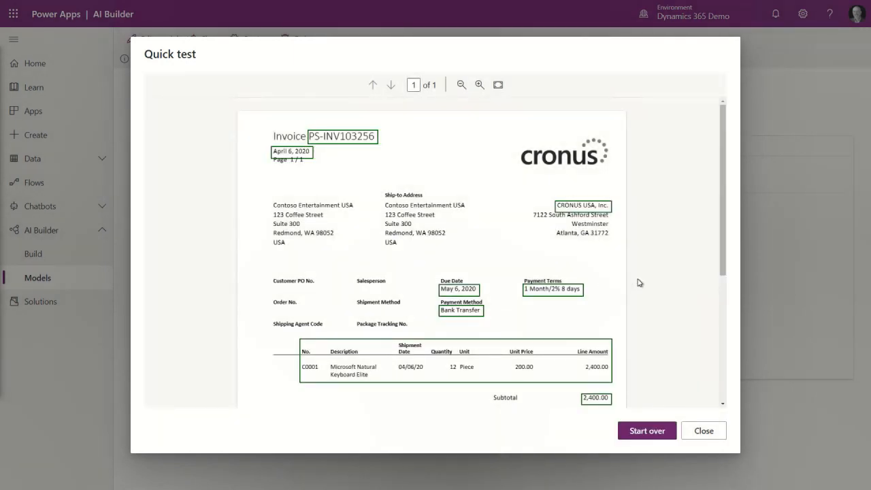
# Review the fields recognized on the test invoice down to Total, then close the quick test and publish the model.
pyautogui.scroll(-3, 633, 287)
pyautogui.moveTo(596, 324)
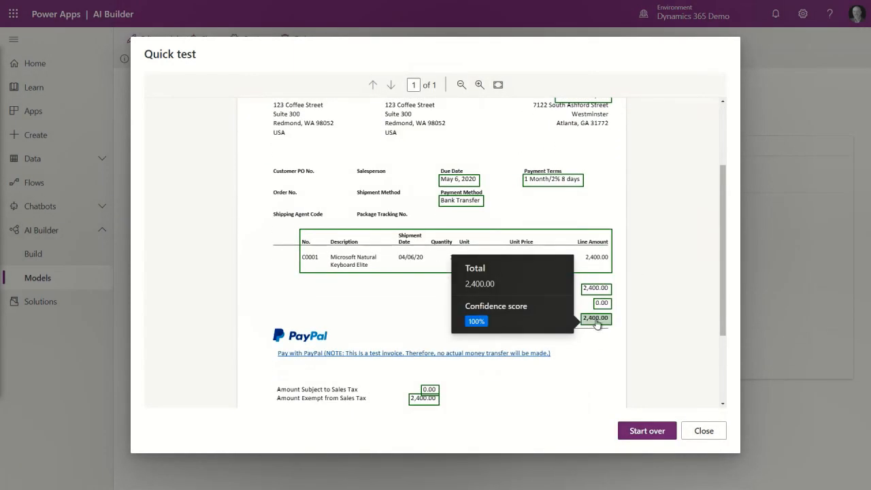
pyautogui.click(704, 430)
pyautogui.click(268, 361)
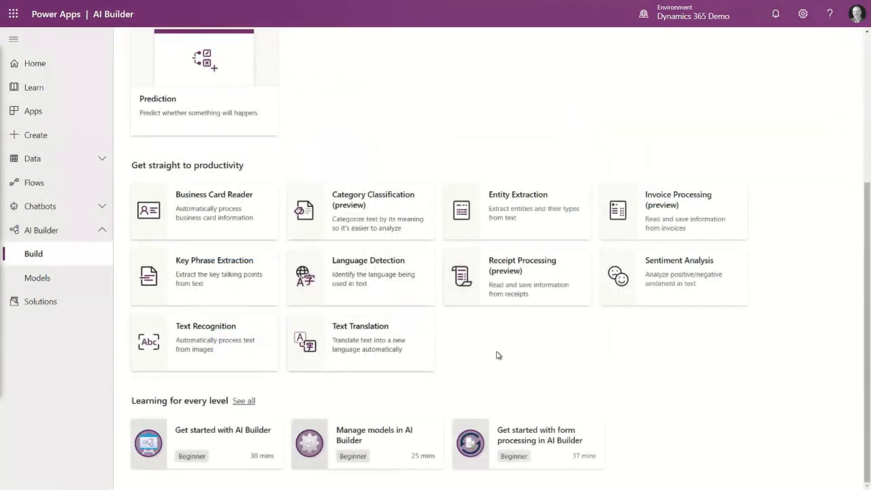
# Open the Text Translation model's introduction and examine its best practices.
pyautogui.click(390, 344)
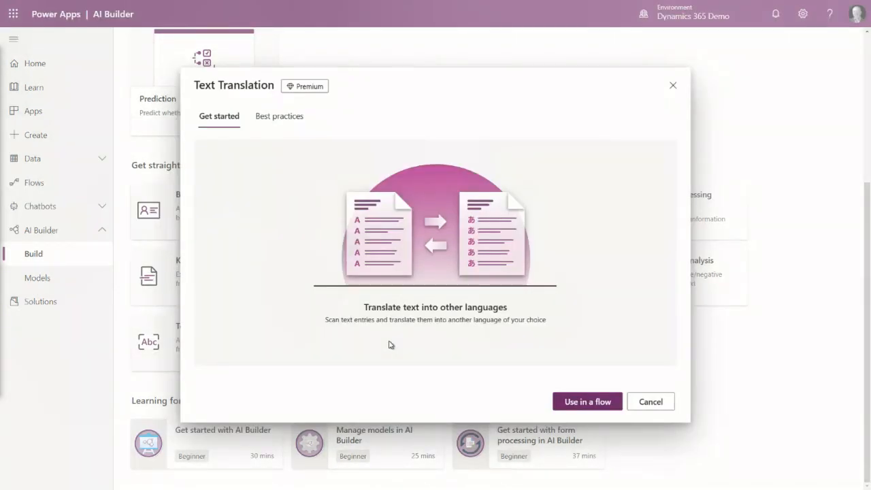
pyautogui.click(279, 115)
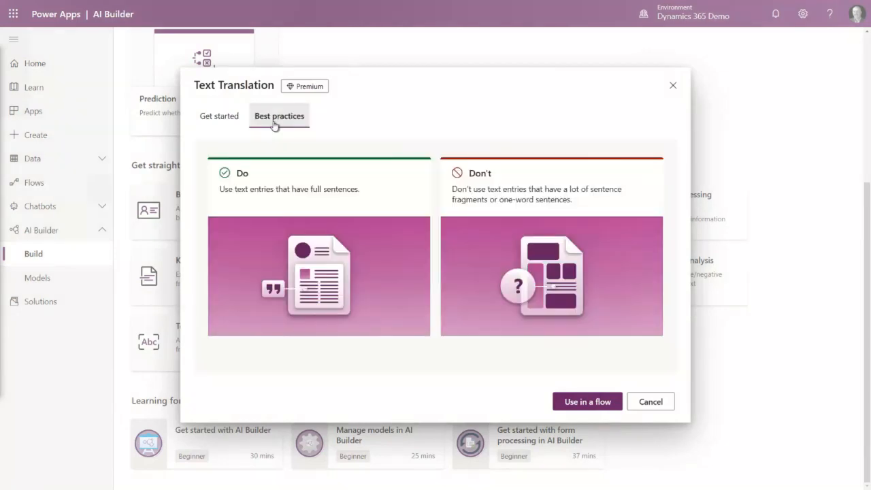
pyautogui.click(231, 119)
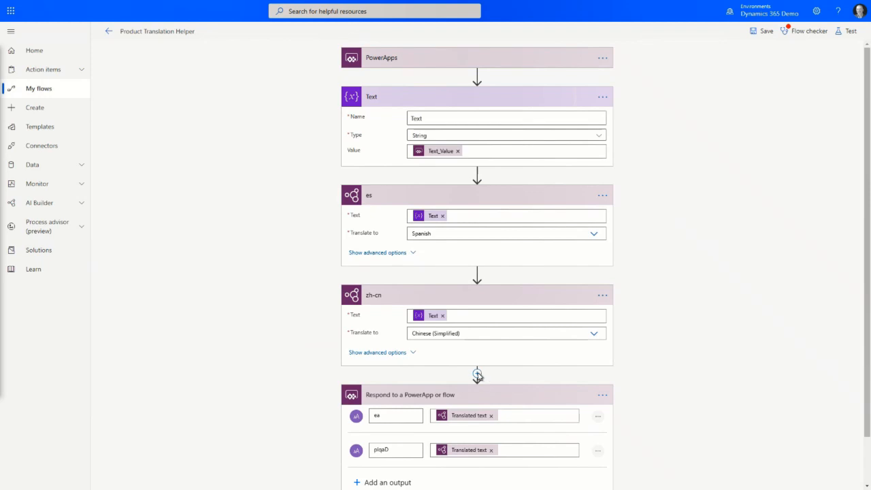
# In the Product Translation Helper flow in Power Automate, insert AI Builder's Translate text into another language action after the zh-cn step.
pyautogui.click(477, 375)
pyautogui.click(479, 386)
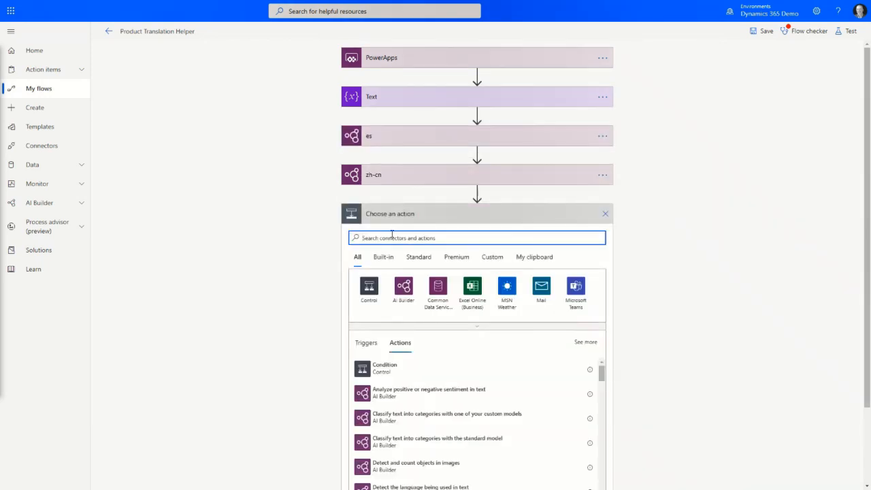
pyautogui.click(403, 285)
pyautogui.scroll(-5, 426, 394)
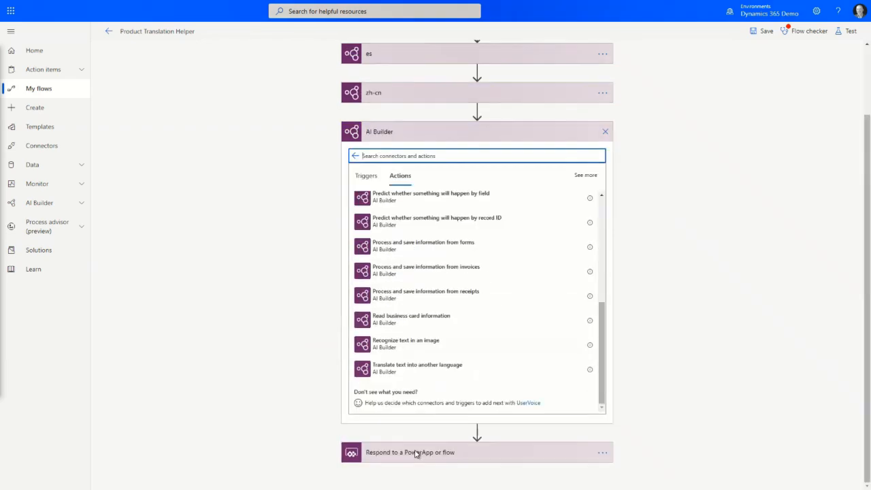
pyautogui.click(408, 373)
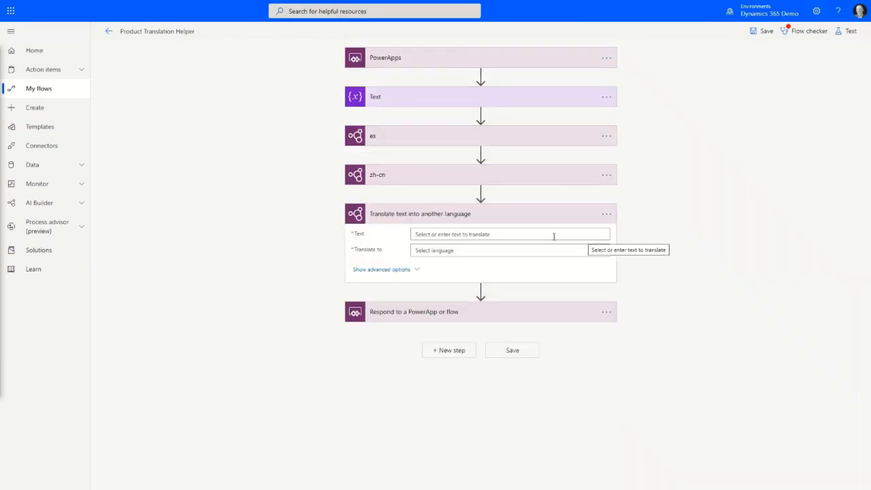
# Set the new translation action to translate the Text variable into Klingon (plqaD).
pyautogui.click(501, 235)
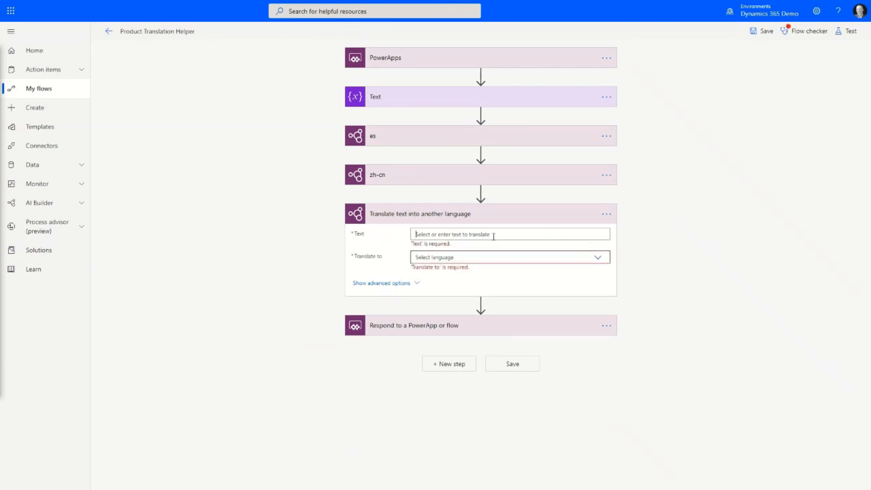
pyautogui.click(654, 324)
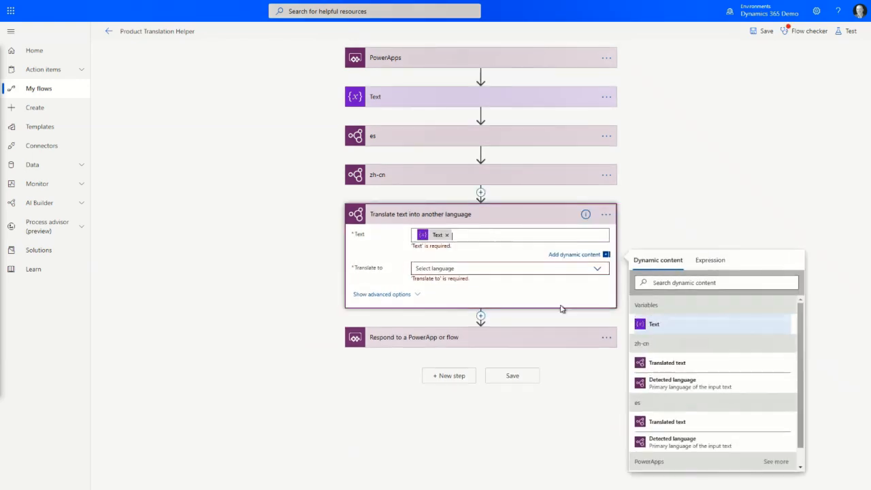
pyautogui.click(596, 261)
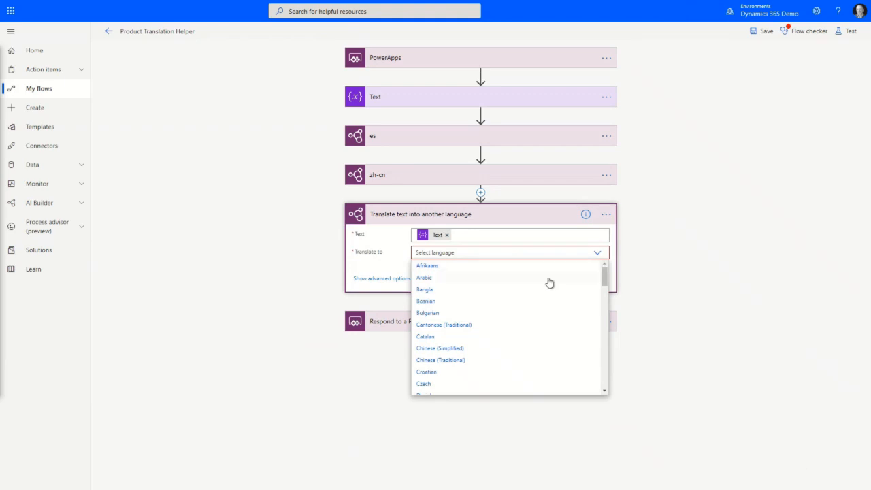
pyautogui.scroll(-5, 515, 315)
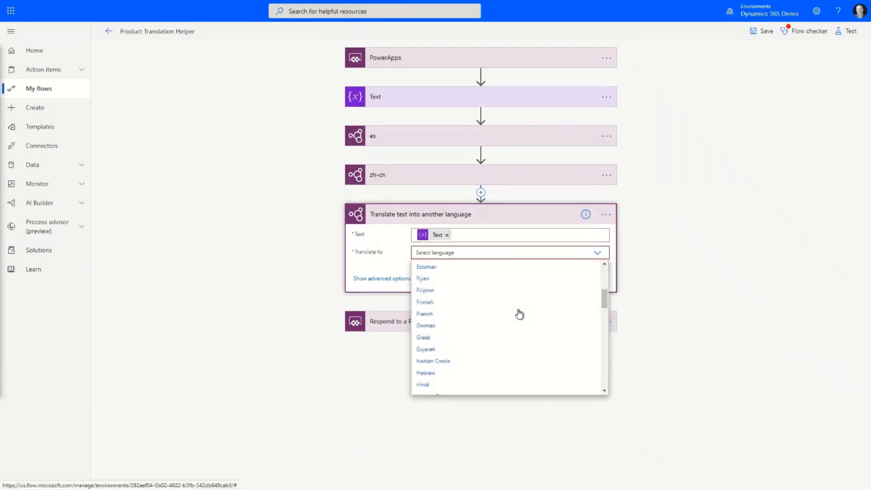
pyautogui.scroll(-3, 520, 314)
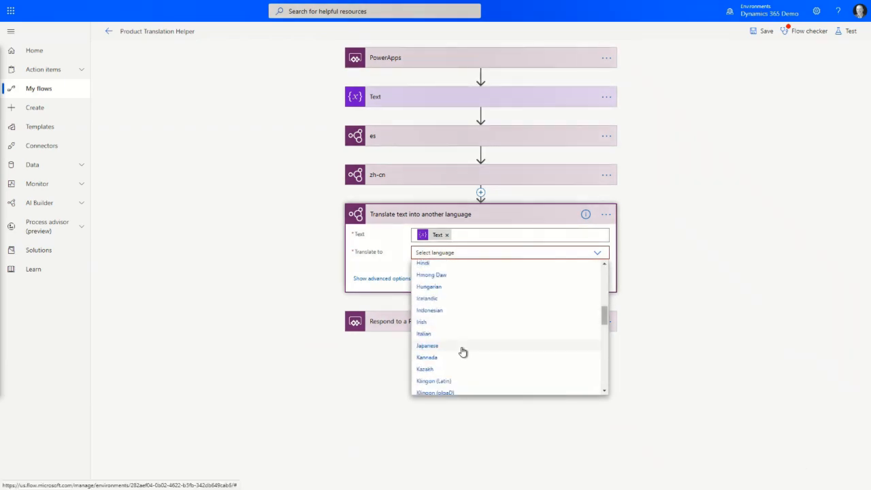
pyautogui.scroll(-1, 462, 351)
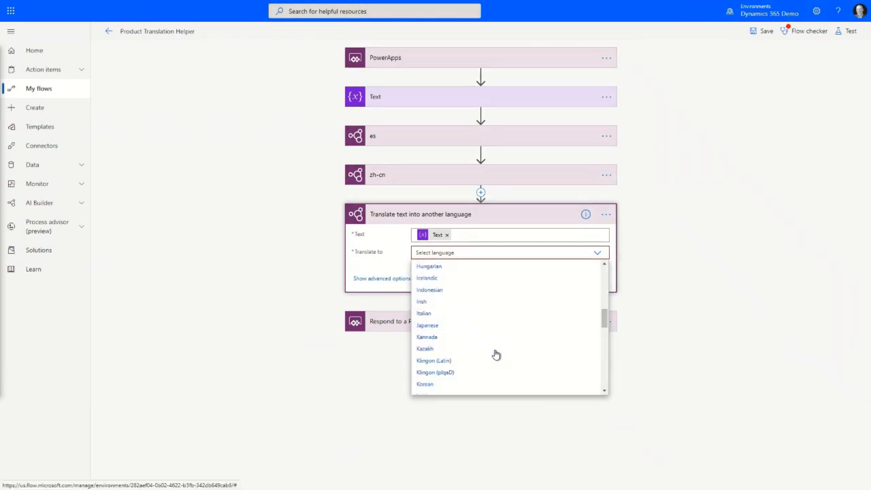
pyautogui.click(464, 375)
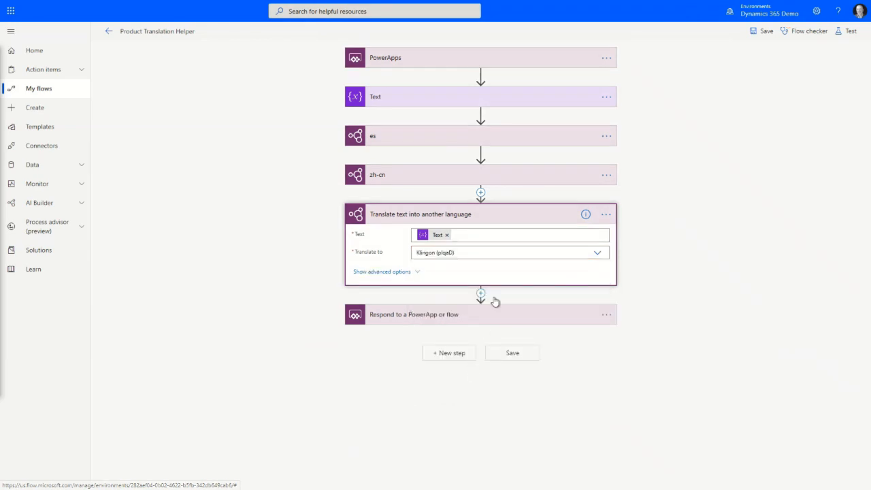
# Rename the new translation action as plaqD.
pyautogui.click(605, 215)
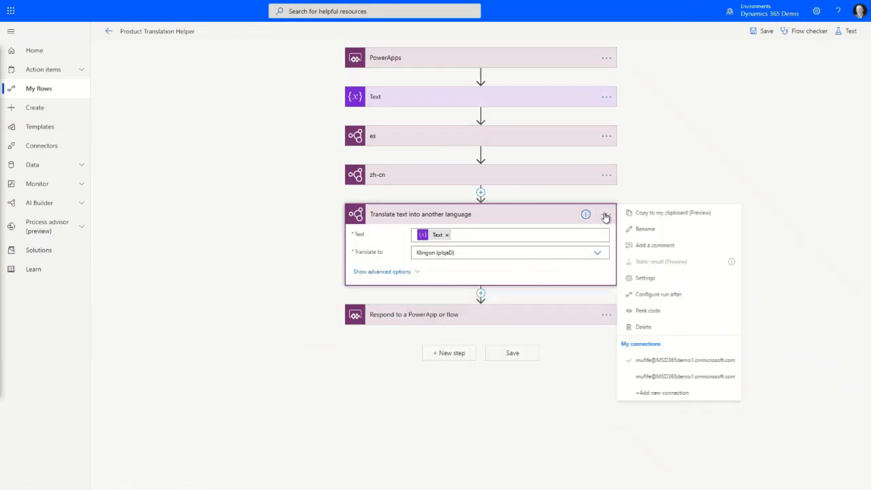
pyautogui.click(643, 230)
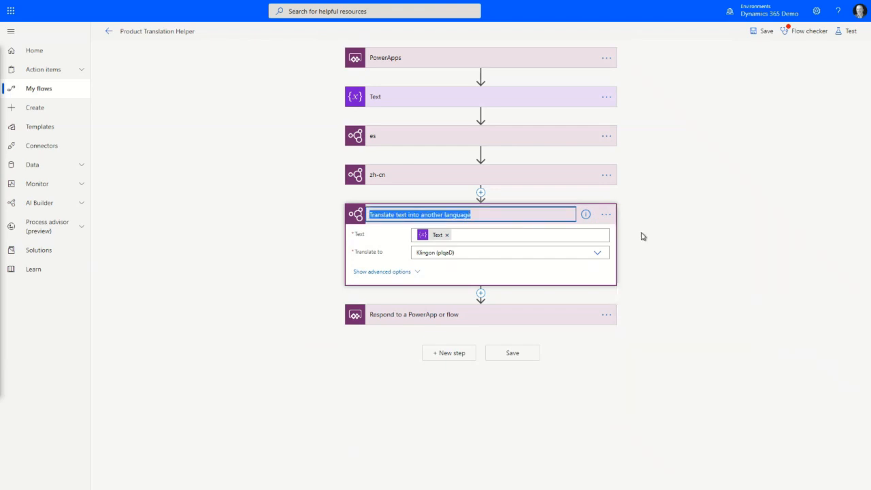
pyautogui.write('plaaD')
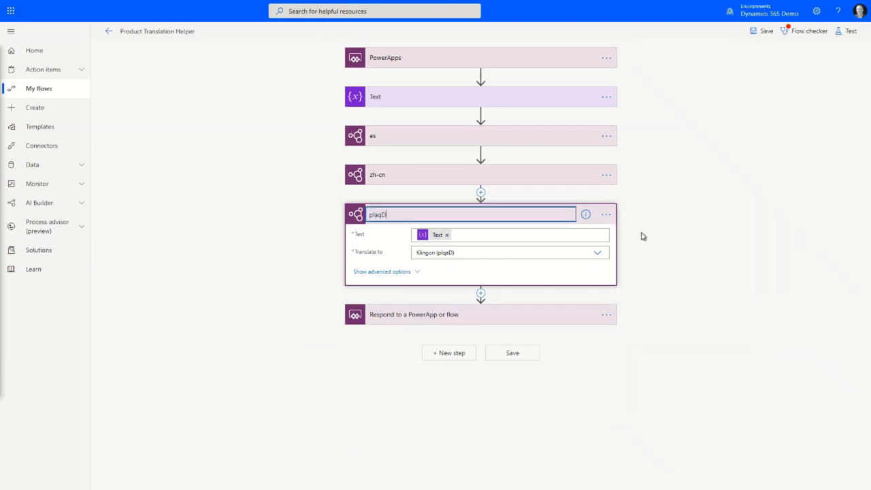
pyautogui.press('Return')
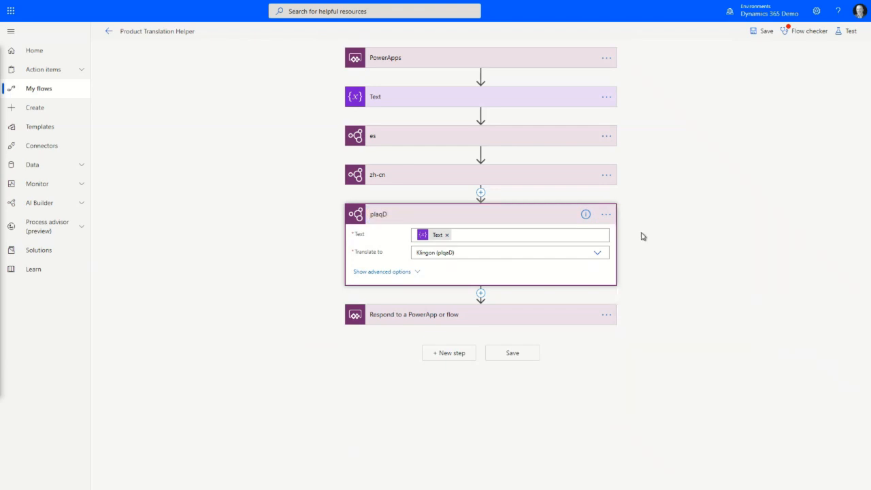
pyautogui.click(403, 274)
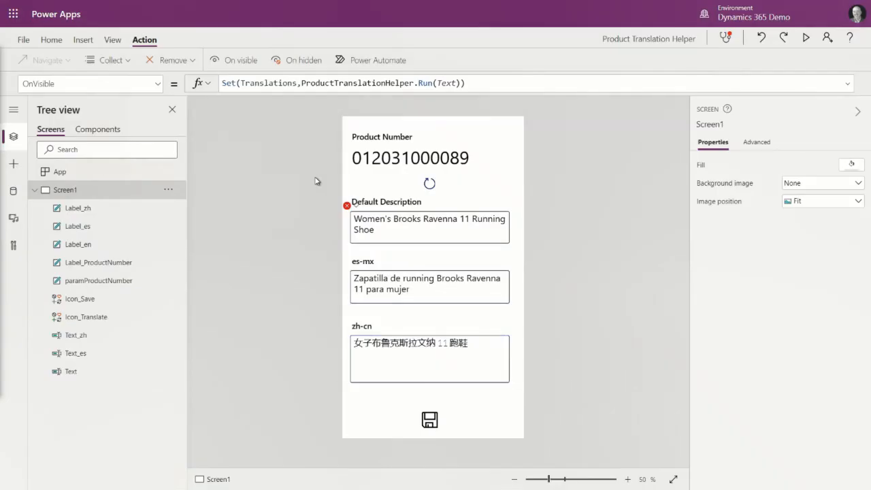
# In the Product Translation Helper app in Power Apps, examine the flows associated with Screen1 and its OnVisible formula.
pyautogui.click(375, 60)
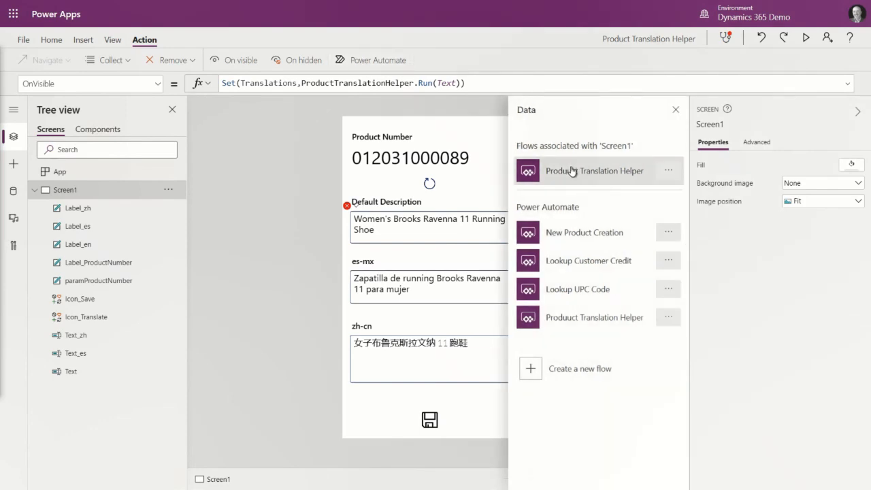
pyautogui.click(466, 83)
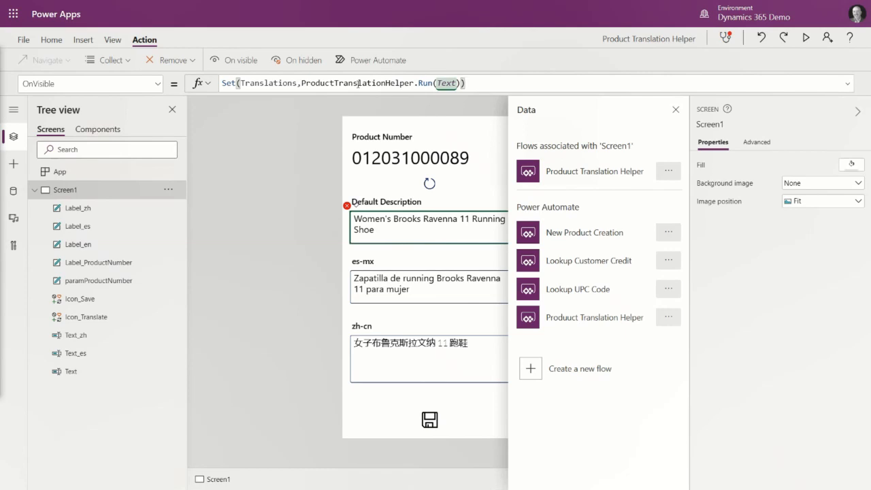
# Examine the Default property formula of the es-mx text box, Text_es.
pyautogui.click(381, 275)
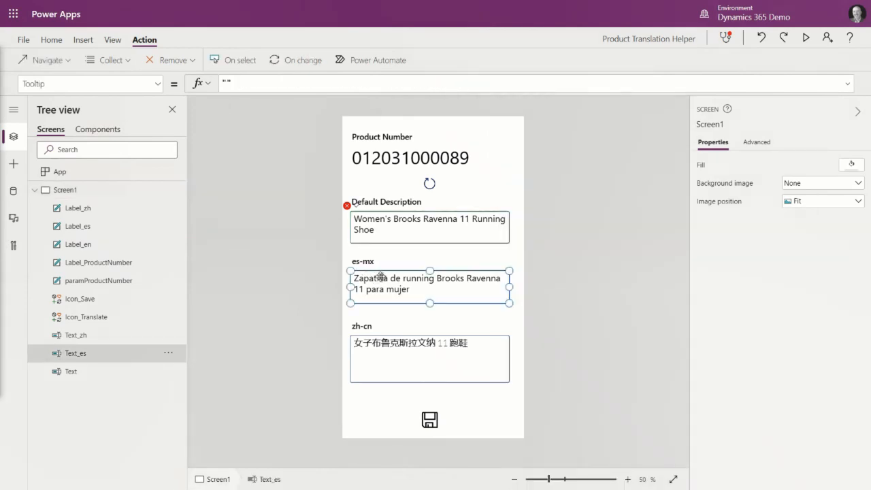
pyautogui.click(159, 85)
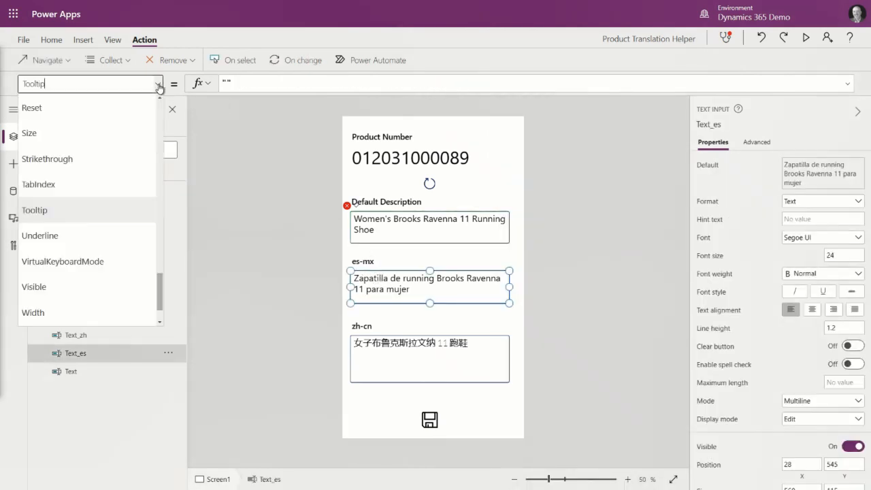
pyautogui.moveTo(162, 292); pyautogui.dragTo(157, 126)
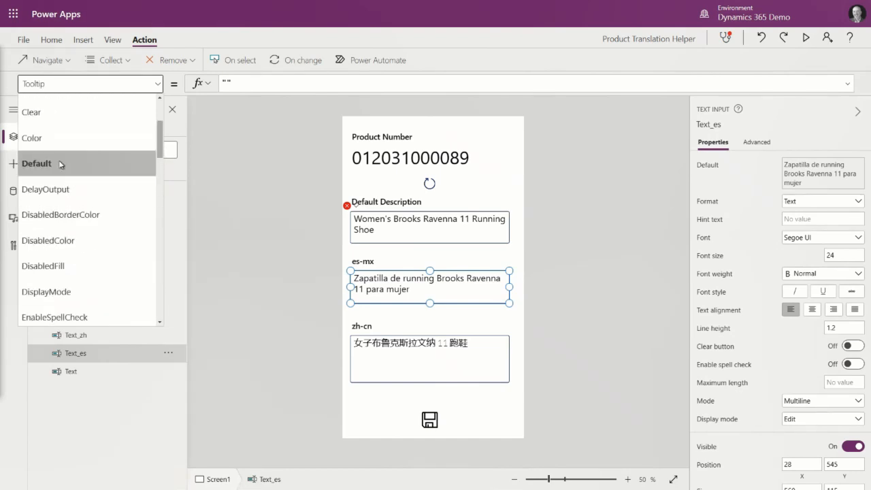
pyautogui.click(61, 164)
pyautogui.click(297, 84)
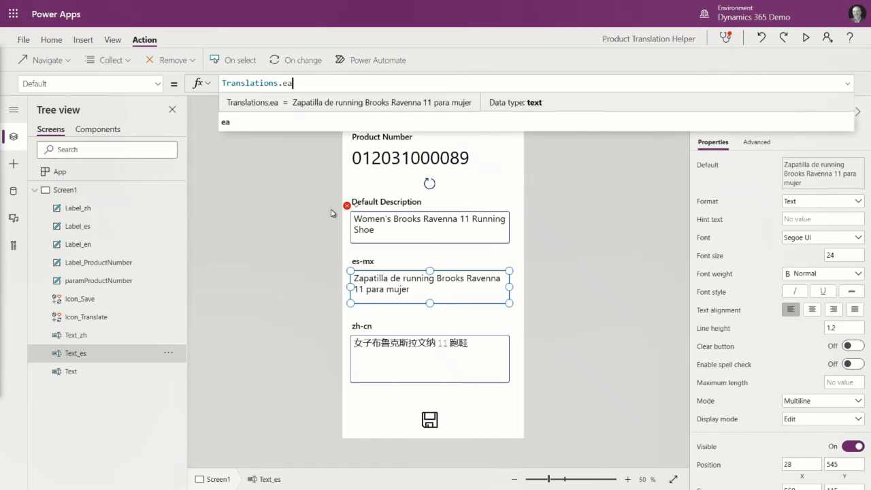
pyautogui.click(372, 281)
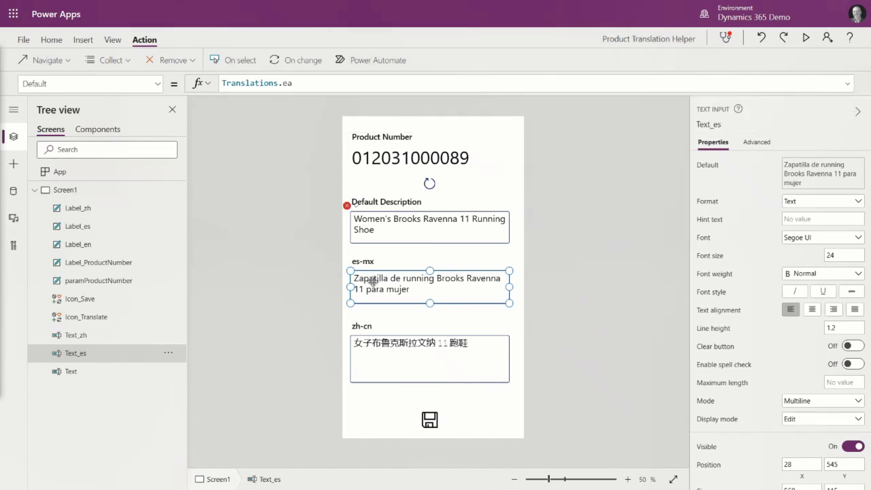
# Display the Default property formula of the zh-cn text box, Text_zh, to see which translation it uses.
pyautogui.click(385, 337)
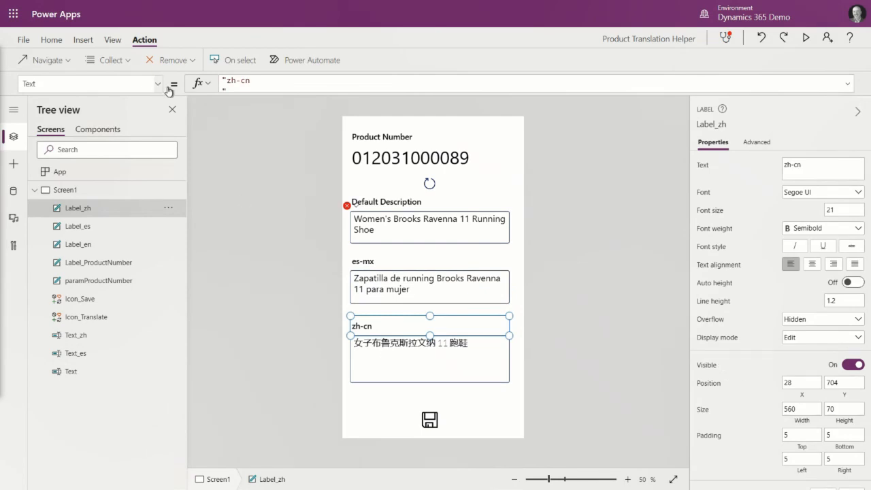
pyautogui.click(385, 361)
pyautogui.click(158, 86)
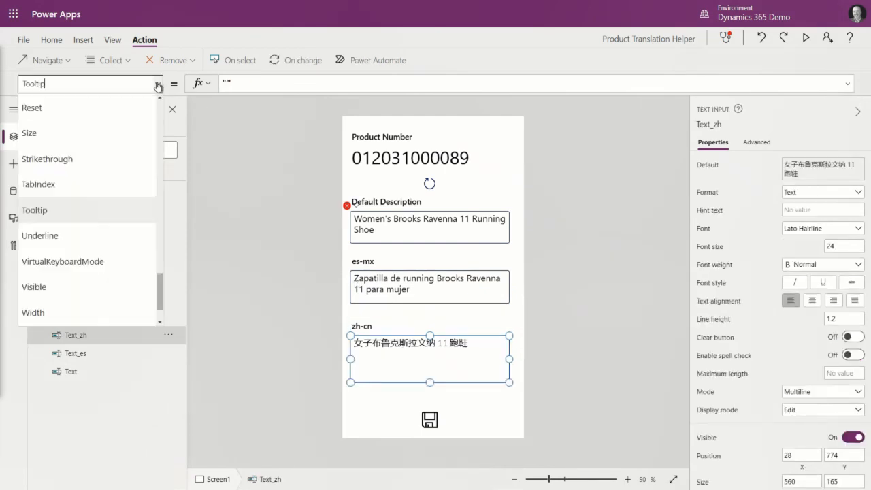
pyautogui.moveTo(164, 298); pyautogui.dragTo(163, 193)
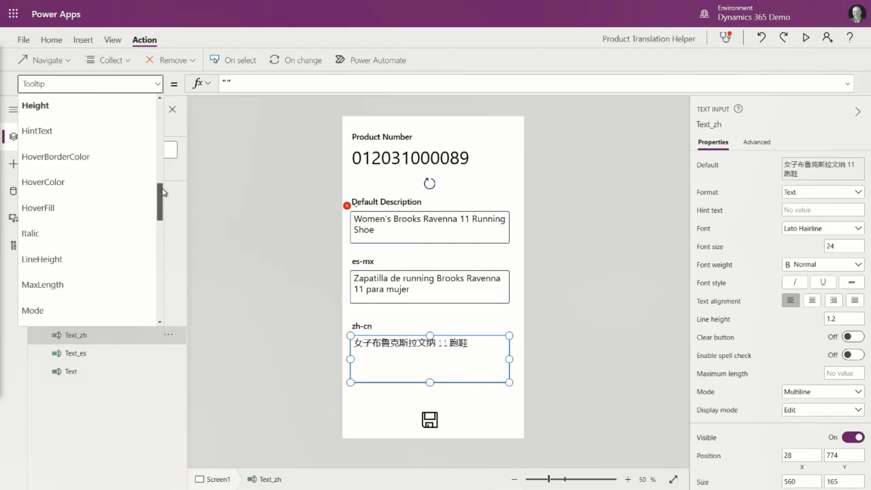
pyautogui.scroll(10, 68, 156)
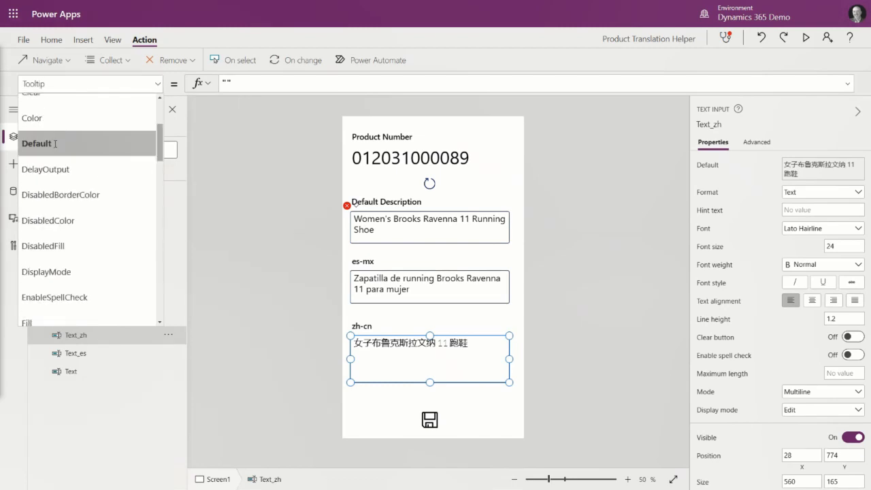
pyautogui.click(55, 144)
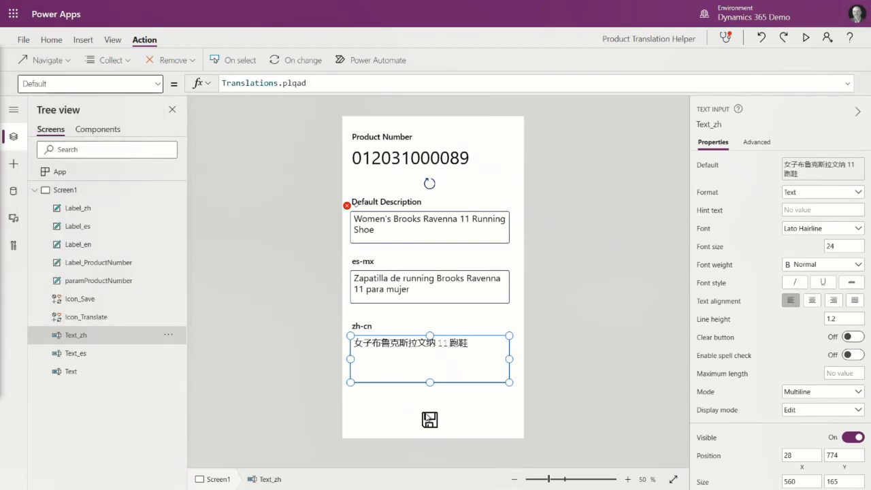
# Examine the full OnSelect formula of the save icon, Icon_Save, that patches ProductTranslations.
pyautogui.click(452, 420)
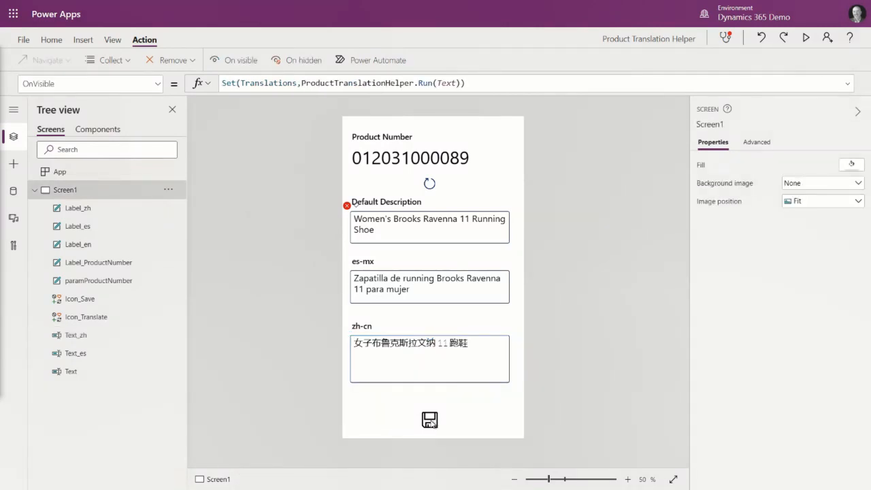
pyautogui.click(430, 421)
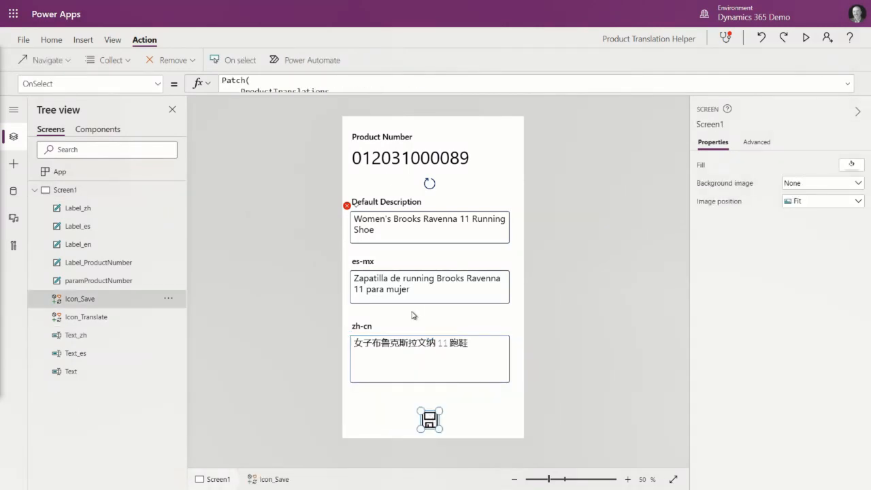
pyautogui.click(848, 87)
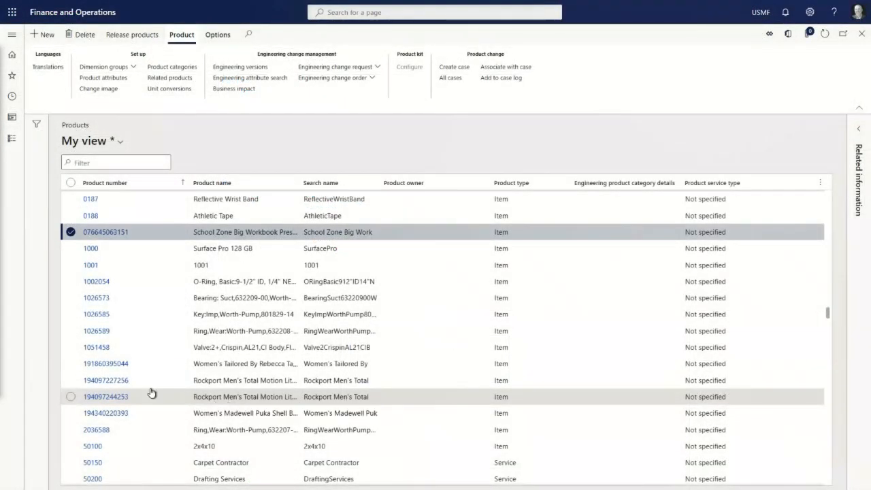
pyautogui.click(112, 368)
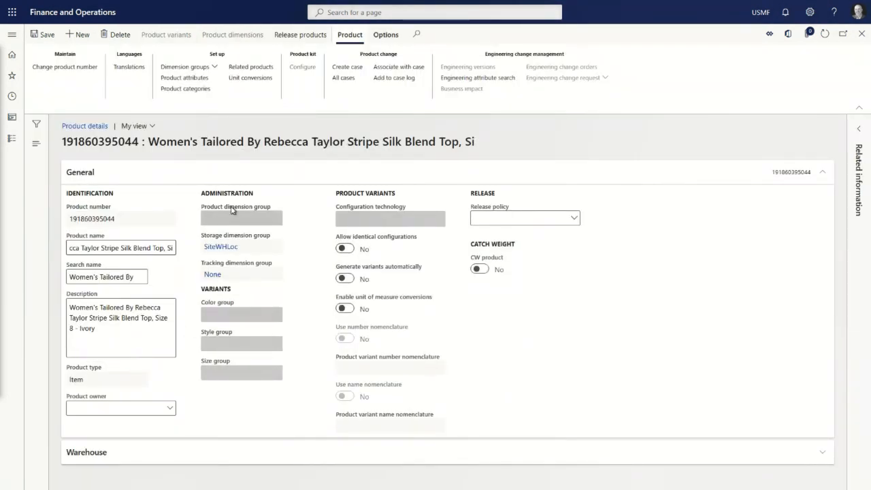
pyautogui.click(133, 67)
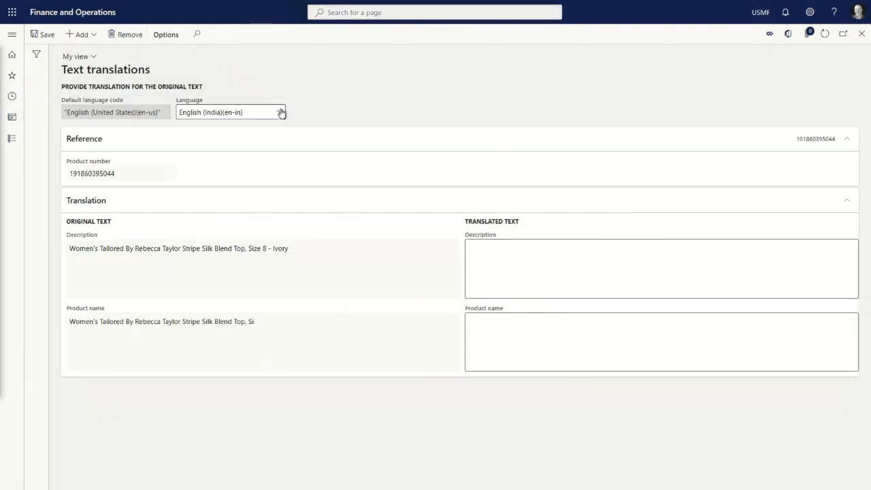
pyautogui.click(281, 112)
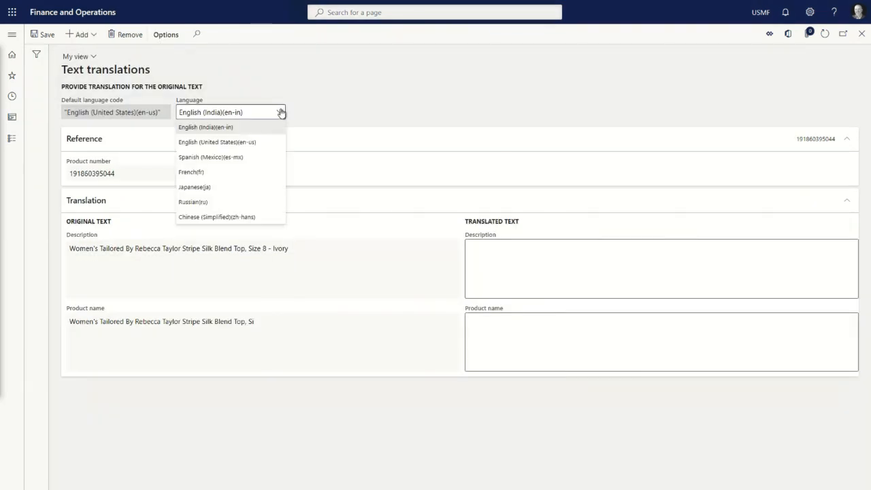
pyautogui.click(236, 161)
pyautogui.click(277, 116)
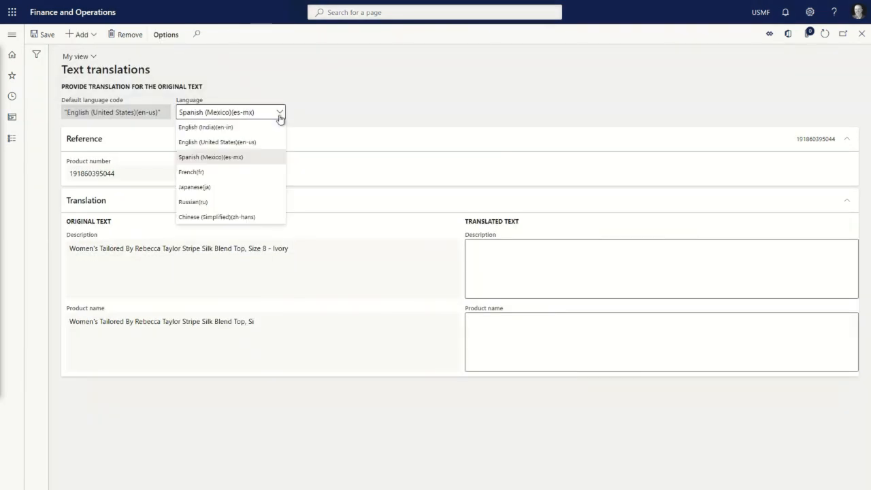
pyautogui.click(234, 216)
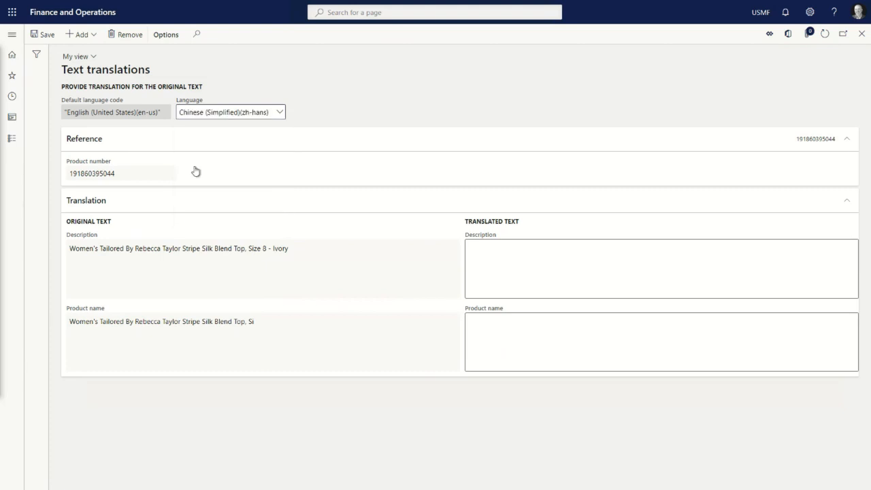
# Switch the Text translations page to the My translation helper view and open the embedded My translation helper app.
pyautogui.click(95, 59)
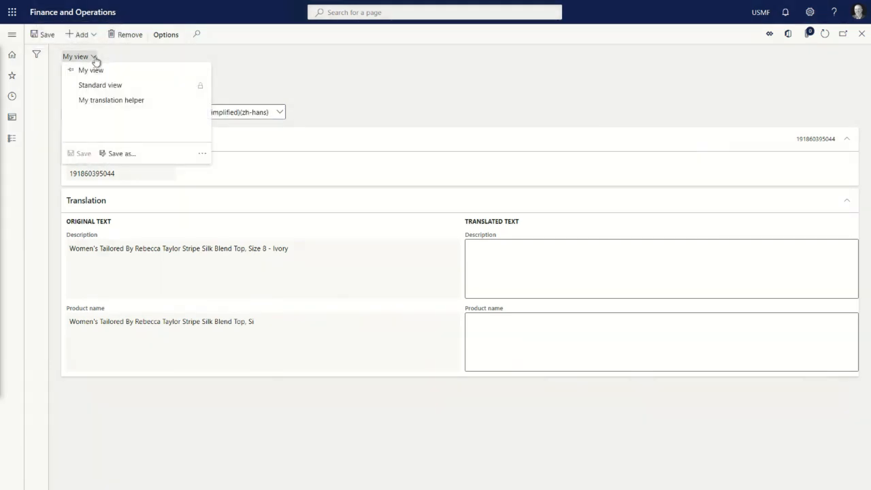
pyautogui.click(123, 100)
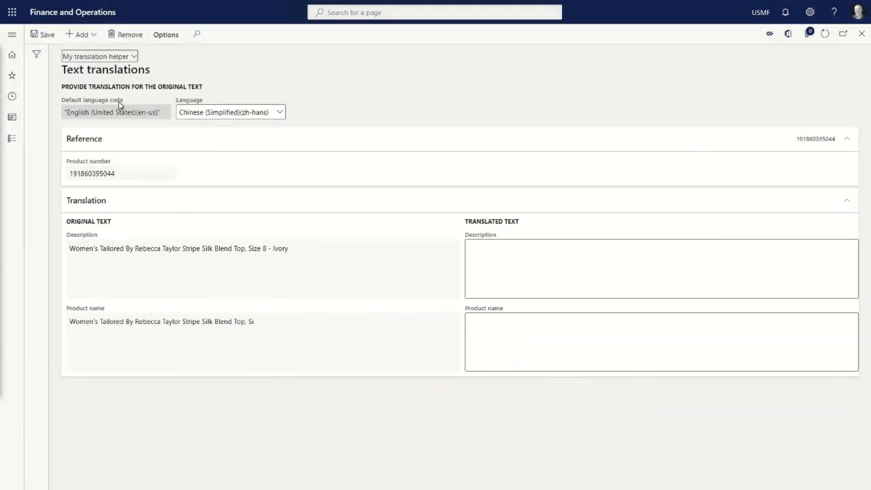
pyautogui.click(769, 35)
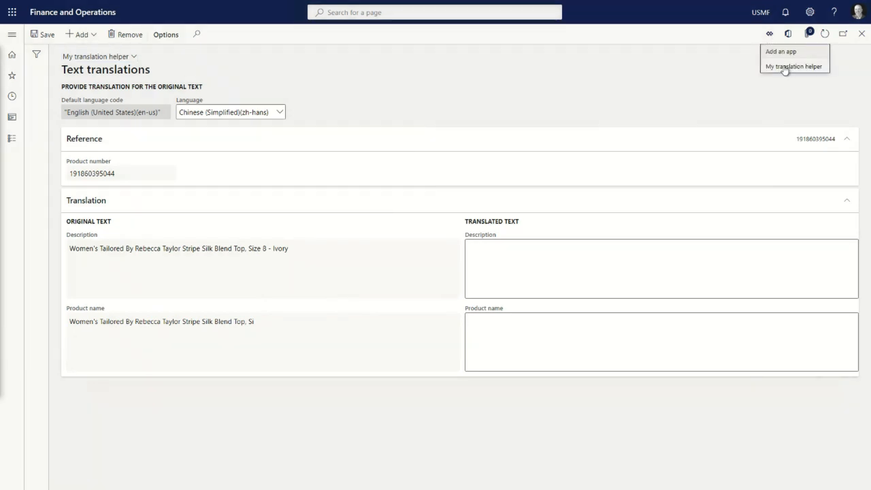
pyautogui.click(784, 66)
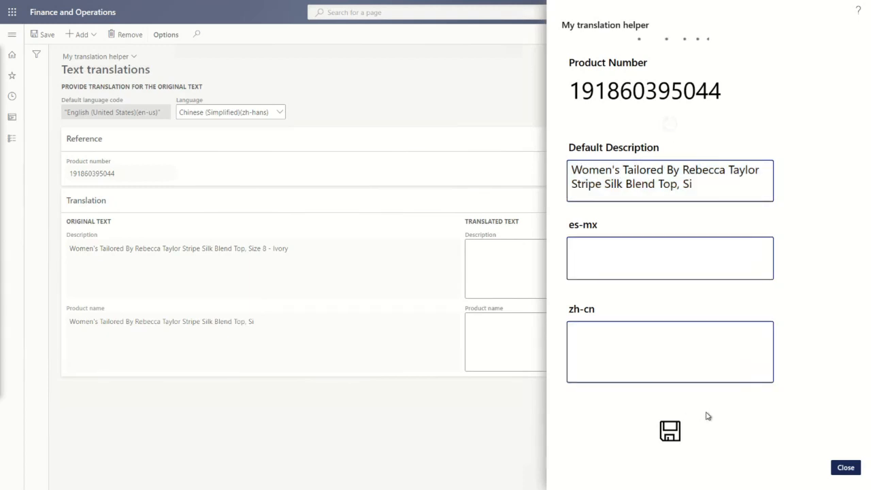
# Save the es-mx and zh-cn translations in the embedded app and close it.
pyautogui.click(672, 434)
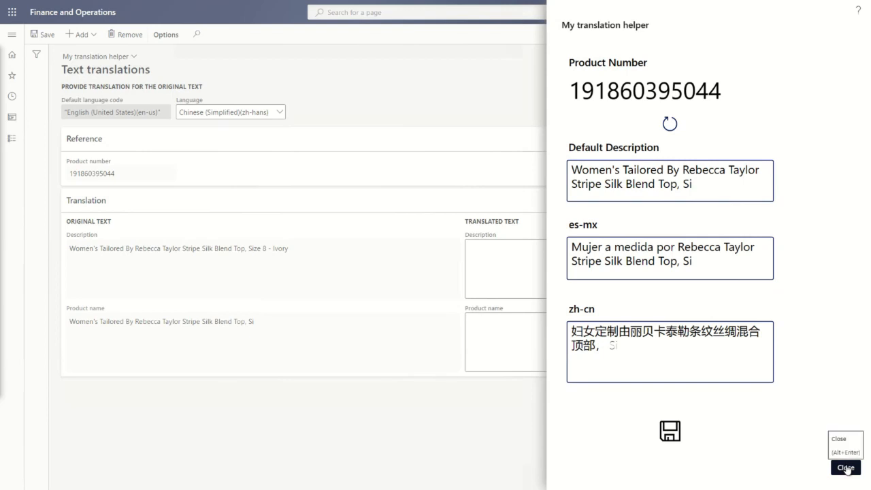
pyautogui.click(846, 469)
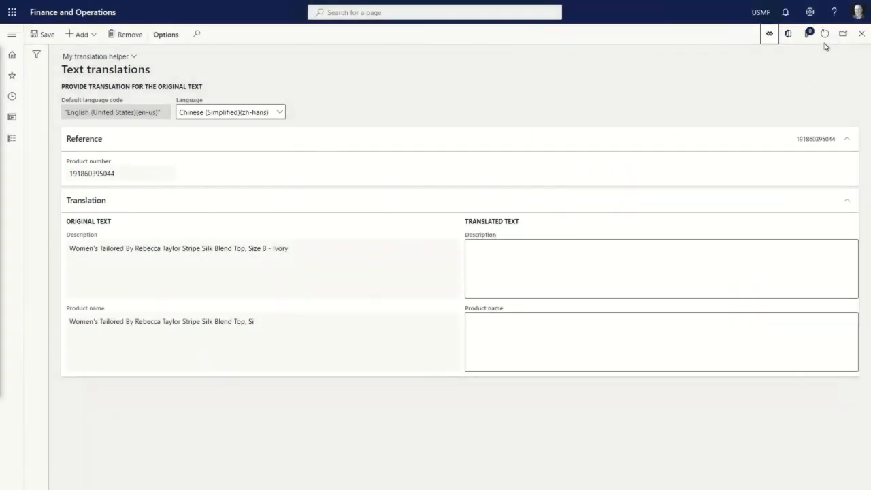
# Refresh the Text translations page and display the product's Spanish (Mexico) translation.
pyautogui.click(825, 34)
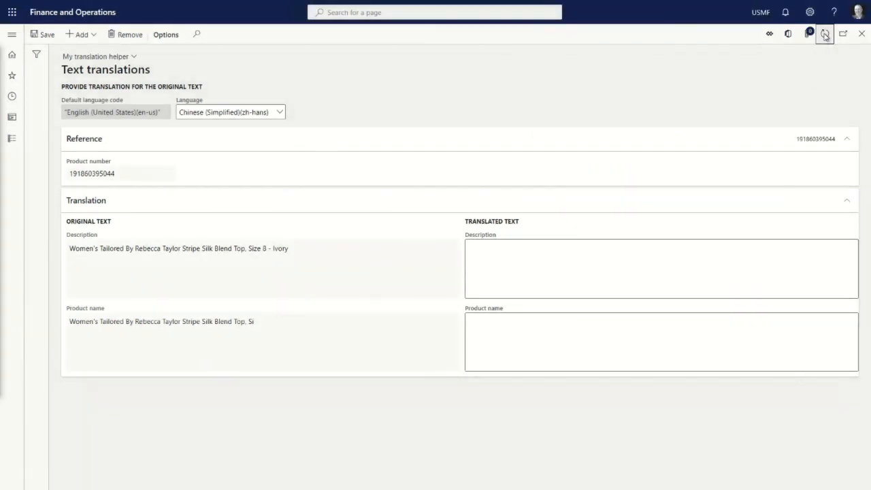
pyautogui.click(280, 112)
pyautogui.click(237, 157)
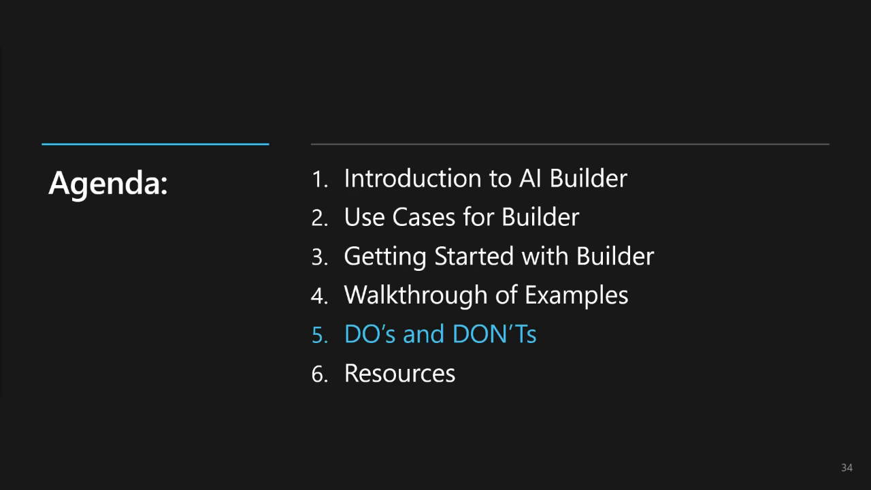
pyautogui.press('Right')
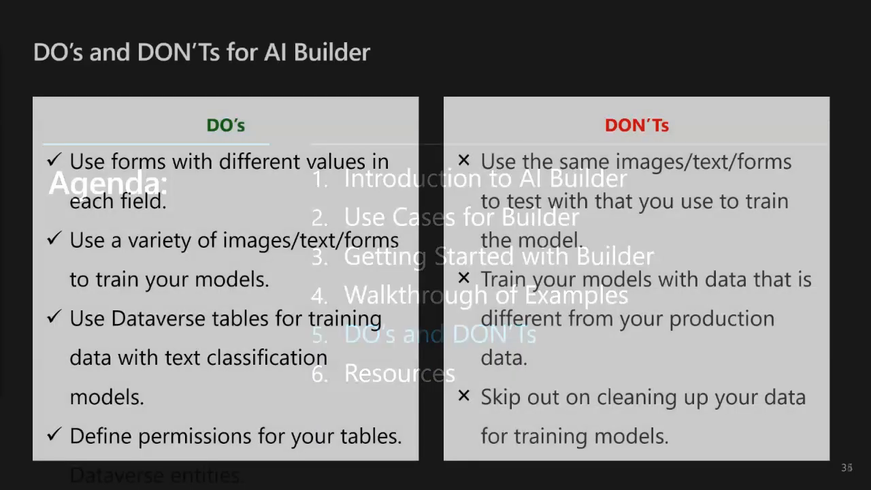